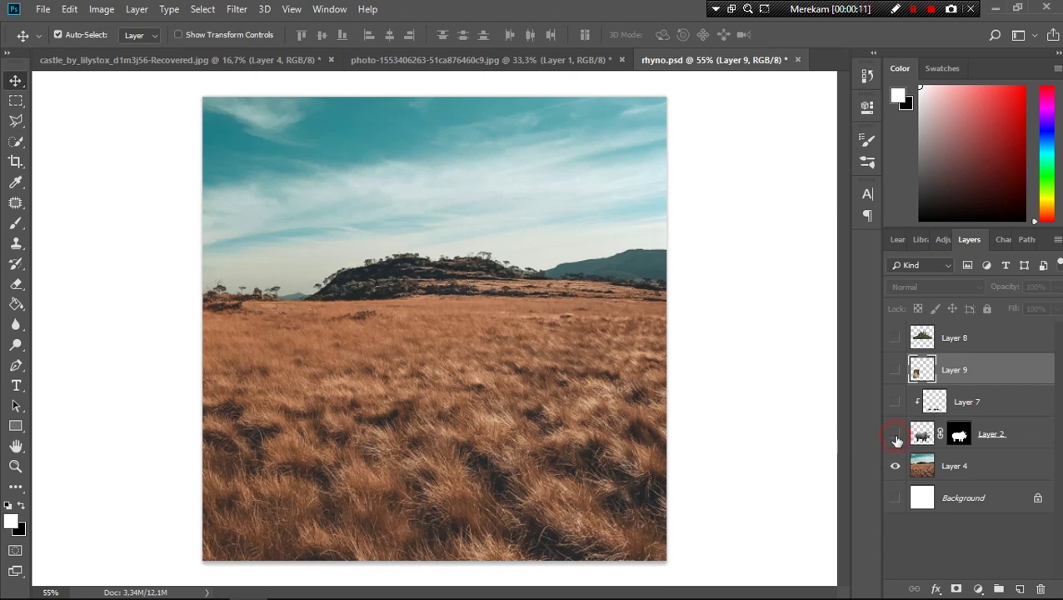
Turn on Layers 2, 7, 9 and 8 to show the rhino, its shading, the cliff and the castle hill.
click(896, 437)
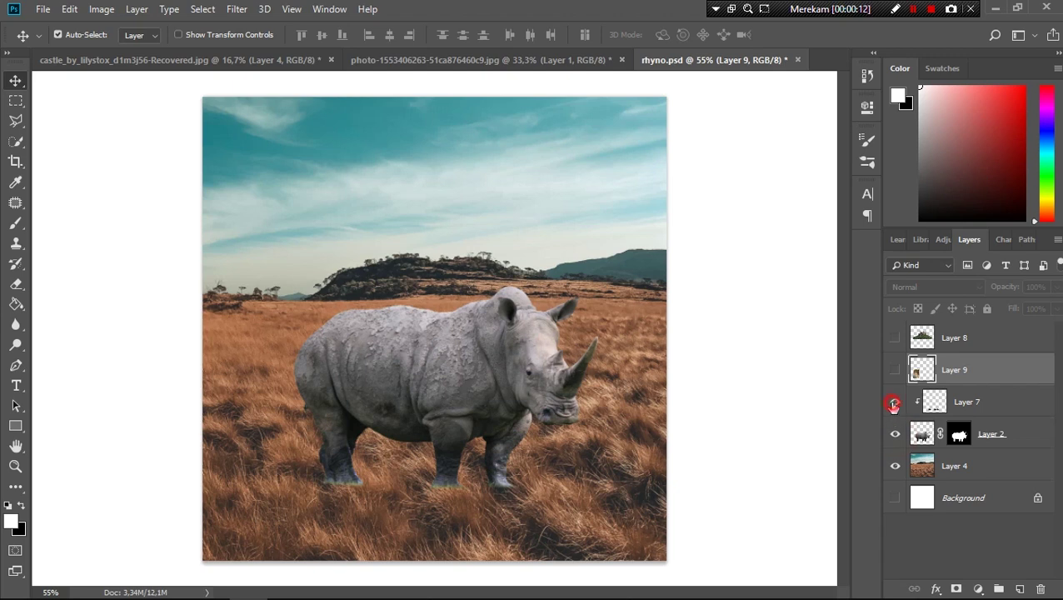
click(894, 404)
click(896, 370)
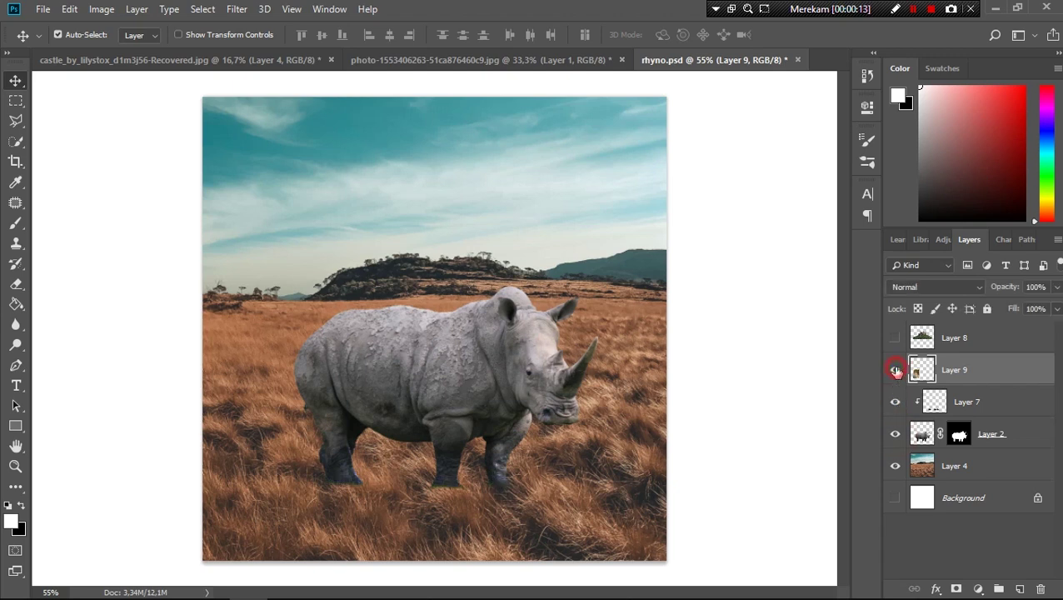
click(896, 338)
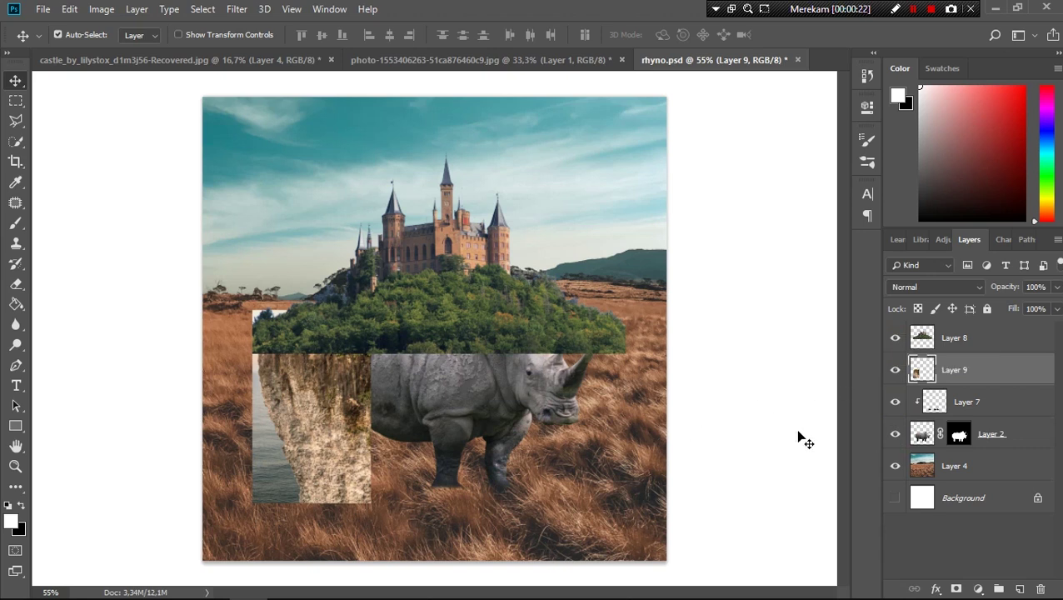
Hide the cliff layer and copy a rectangle of the hill's left edge to a new layer.
click(896, 370)
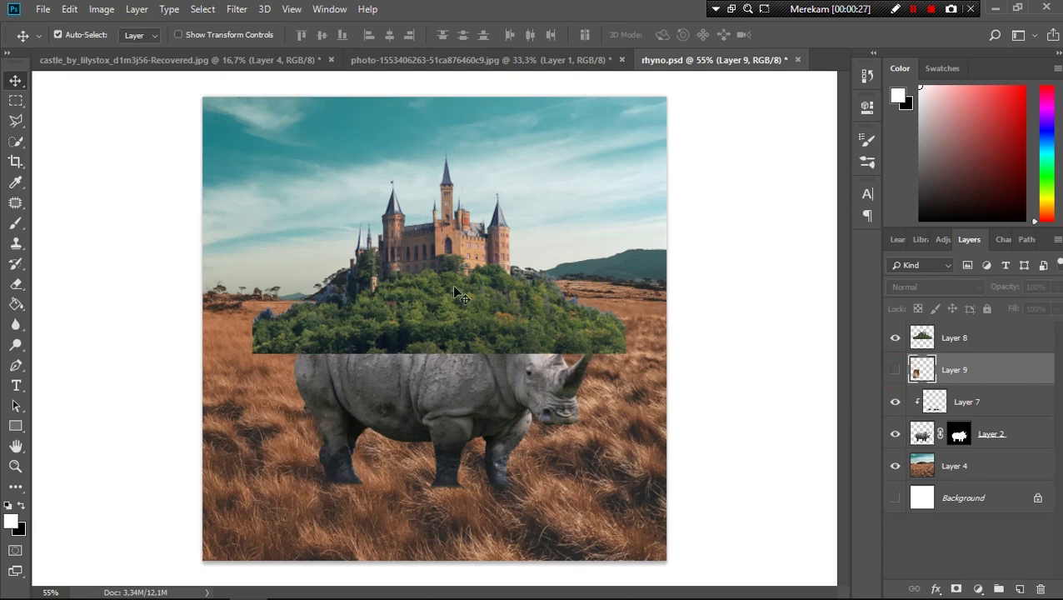
scroll(447, 276, up, 2)
scroll(454, 279, up, 2)
scroll(462, 284, up, 2)
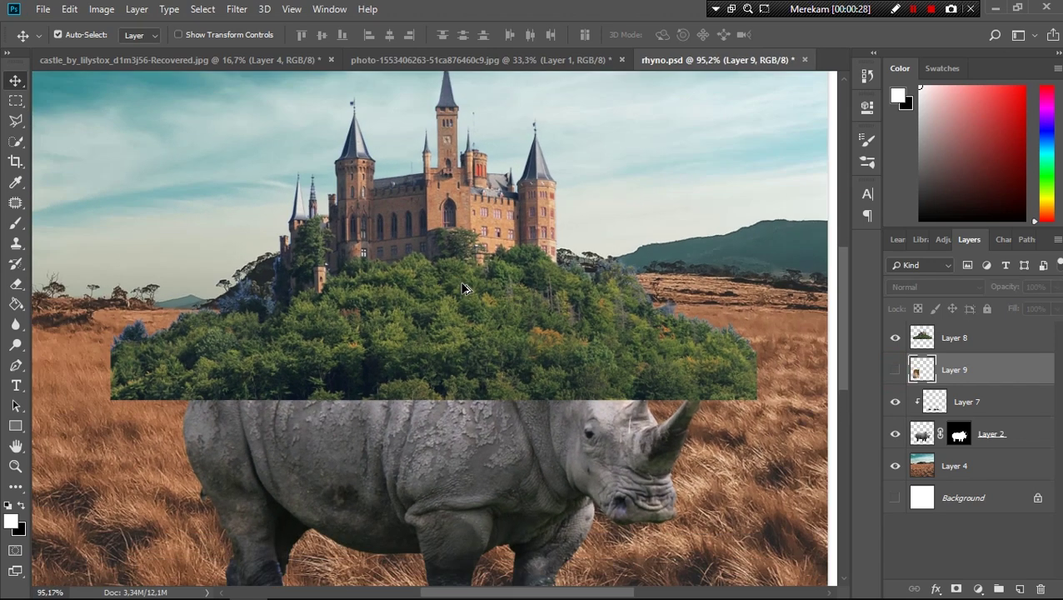
click(15, 100)
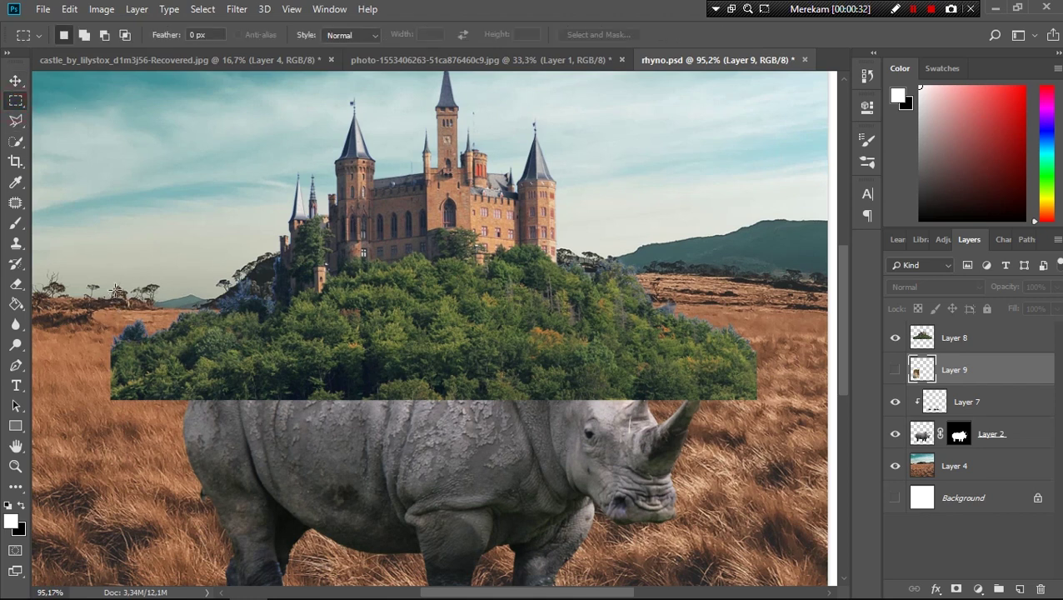
drag(92, 259, 270, 422)
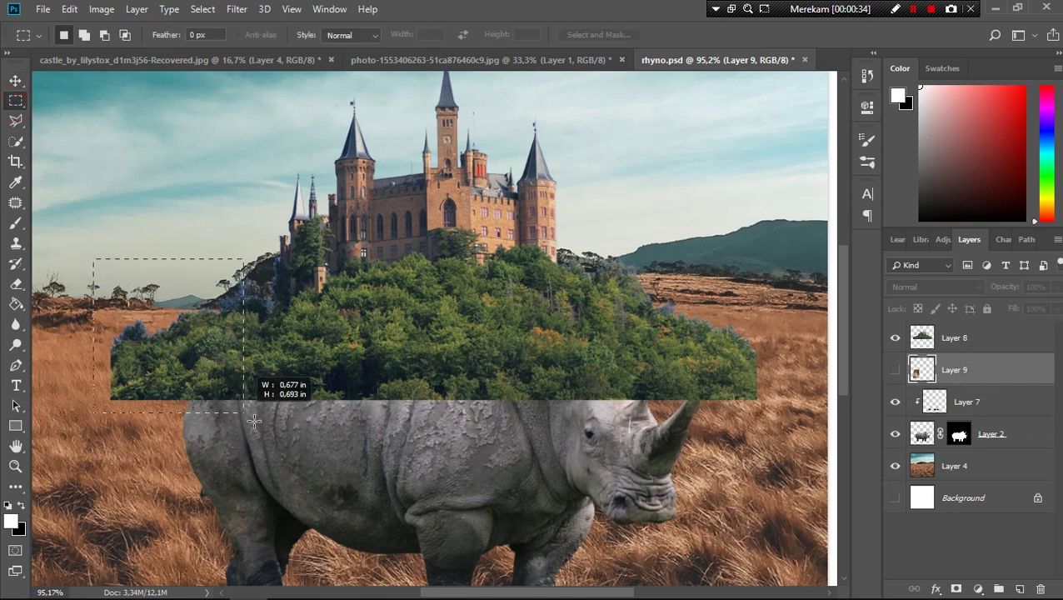
key(ctrl+j)
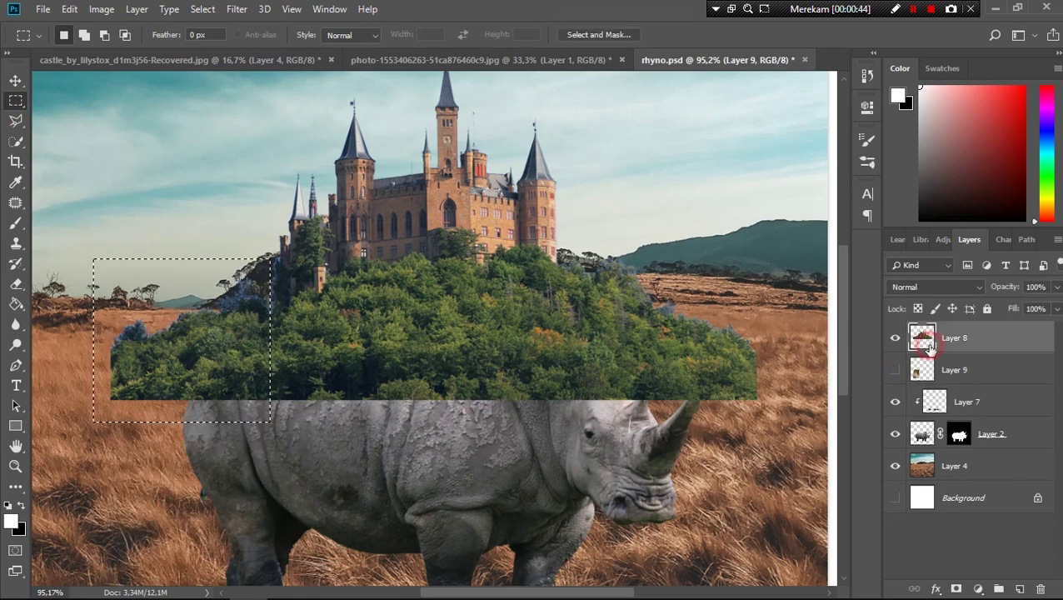
Copy a patch of the hill's right side to another layer and hide both copies.
drag(567, 248, 783, 397)
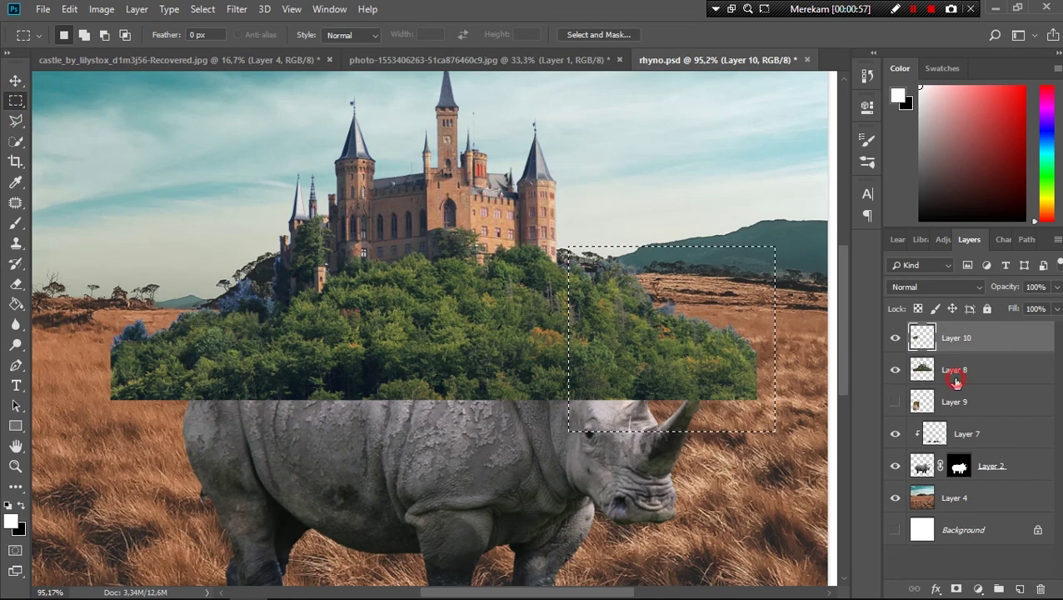
key(ctrl+j)
drag(895, 337, 895, 369)
ctrl+click(922, 498)
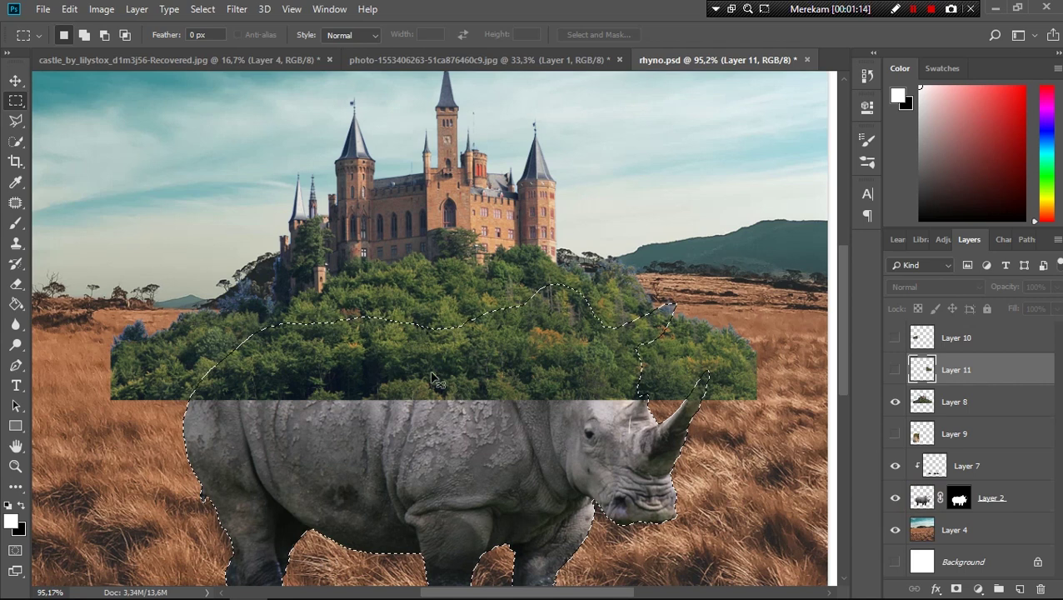
Add a layer mask to castle hill Layer 8 and invert the rhino selection.
key(ctrl+minus)
click(15, 222)
click(955, 402)
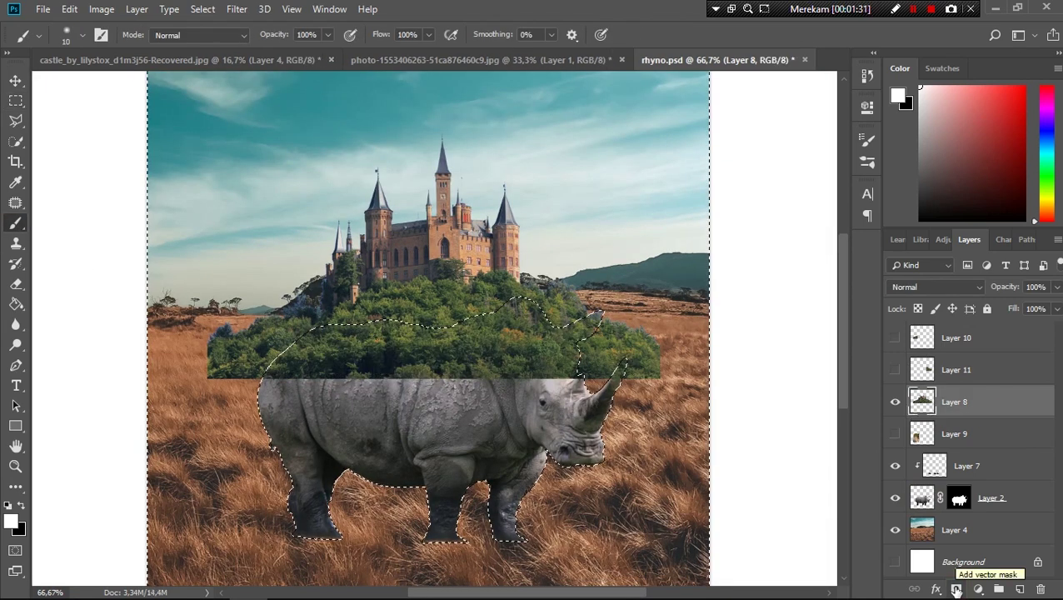
click(957, 589)
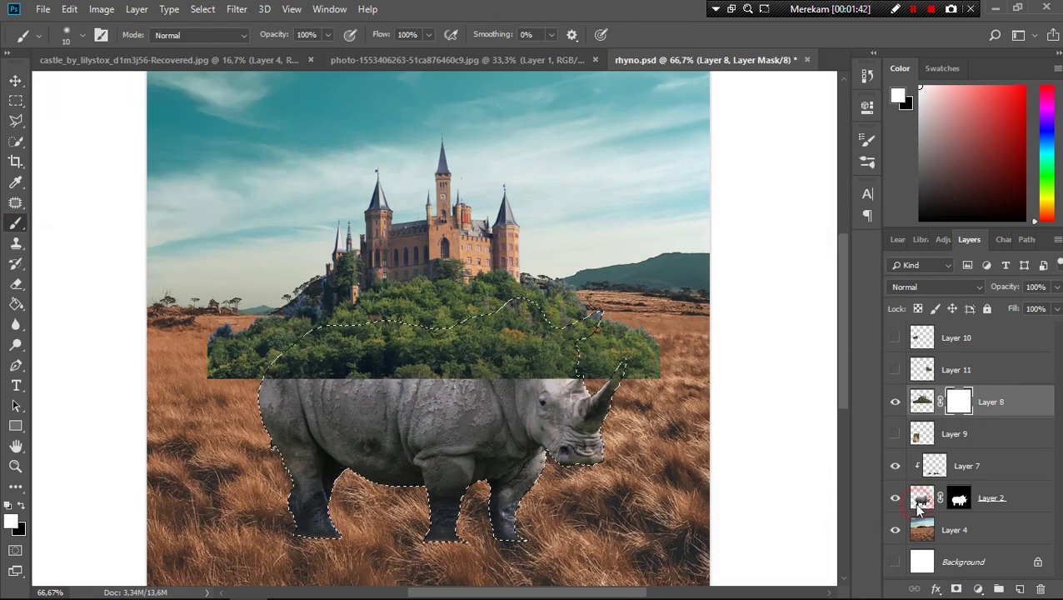
ctrl+click(921, 498)
click(922, 402)
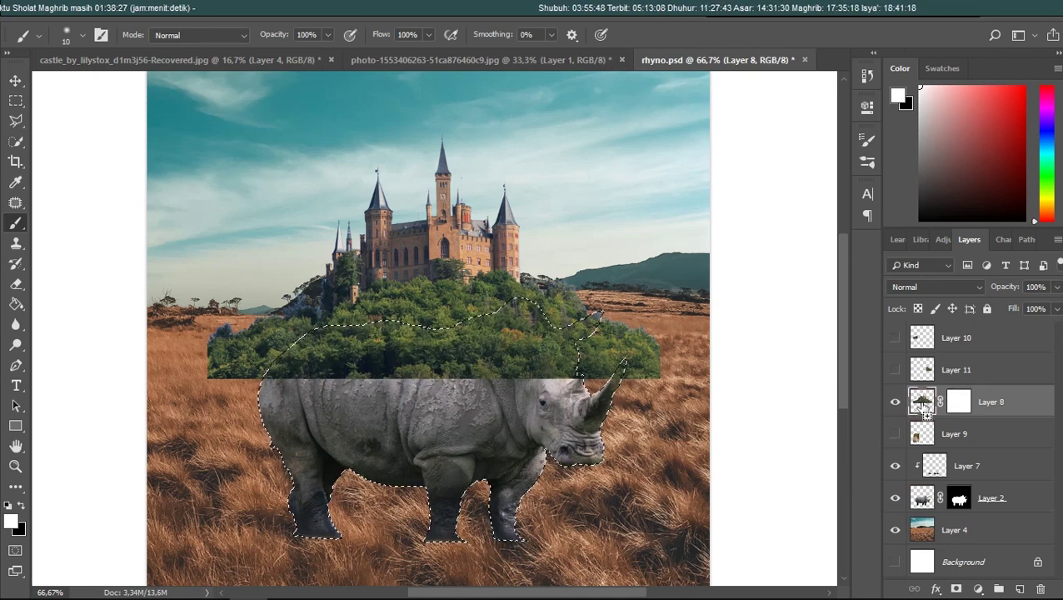
key(ctrl+d)
key(ctrl+shift+d)
key(ctrl+shift+i)
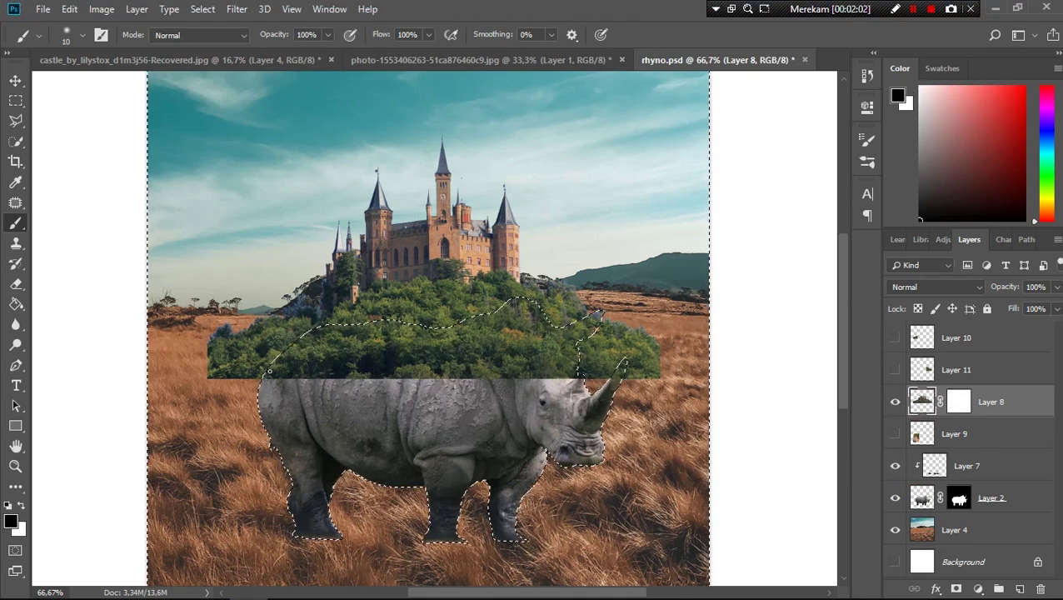
Paint black on the mask to hide foliage left of the rhino's back and the castle.
key(ctrl+backslash)
key(x)
drag(219, 375, 260, 310)
key(bracketleft)
key(bracketleft)
key(bracketleft)
alt+scroll(283, 292, up, 5)
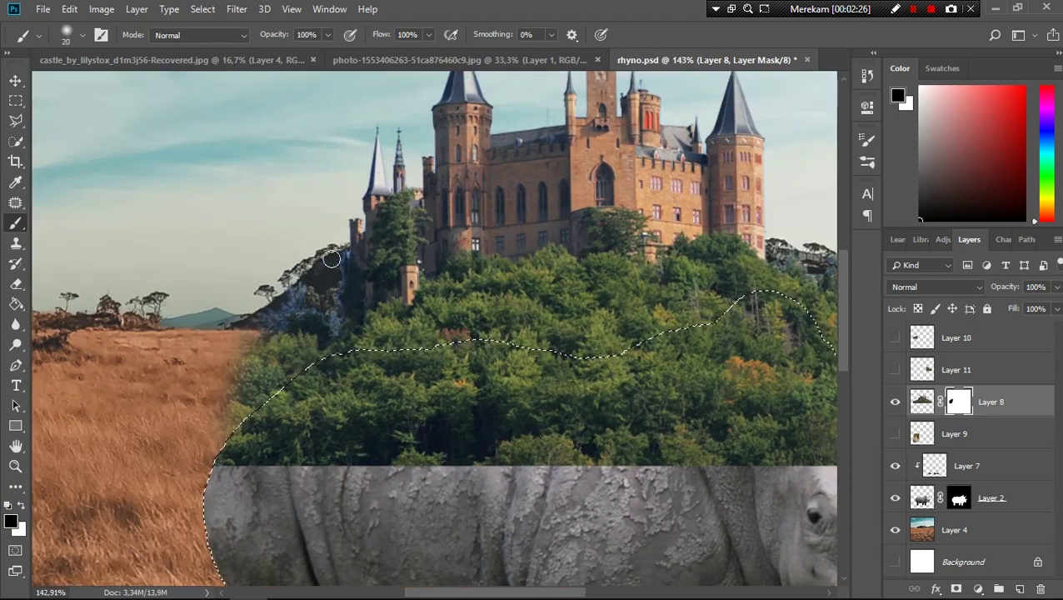
mouse_move(342, 252)
mouse_down()
mouse_move(337, 301)
mouse_move(287, 296)
mouse_move(275, 315)
mouse_move(333, 310)
mouse_move(212, 392)
mouse_move(220, 437)
mouse_move(280, 337)
mouse_move(256, 389)
mouse_up()
key(bracketleft)
key(bracketright)
key(bracketright)
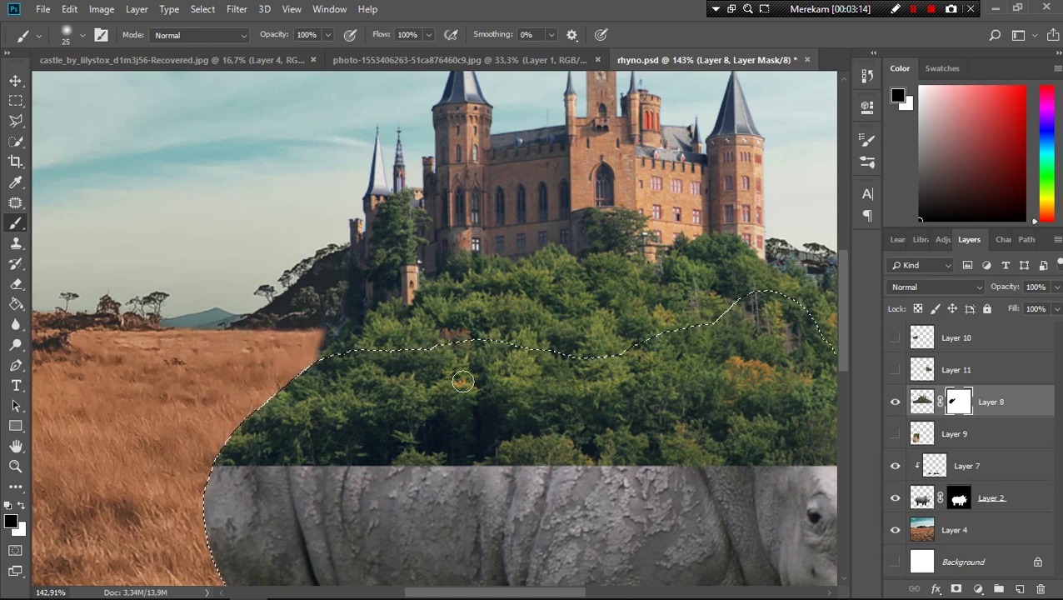
Mask away the trees near the rhino's horn and around its ear.
scroll(308, 359, right, 5)
key(bracketright)
key(bracketright)
key(bracketright)
mouse_move(629, 380)
mouse_down()
mouse_move(659, 425)
mouse_move(525, 367)
mouse_up()
key(ctrl+d)
mouse_move(527, 275)
mouse_down()
mouse_move(483, 279)
mouse_move(542, 333)
mouse_move(542, 456)
mouse_move(466, 383)
mouse_move(415, 439)
mouse_move(417, 366)
mouse_move(399, 381)
mouse_up()
key(bracketleft)
key(bracketleft)
key(bracketleft)
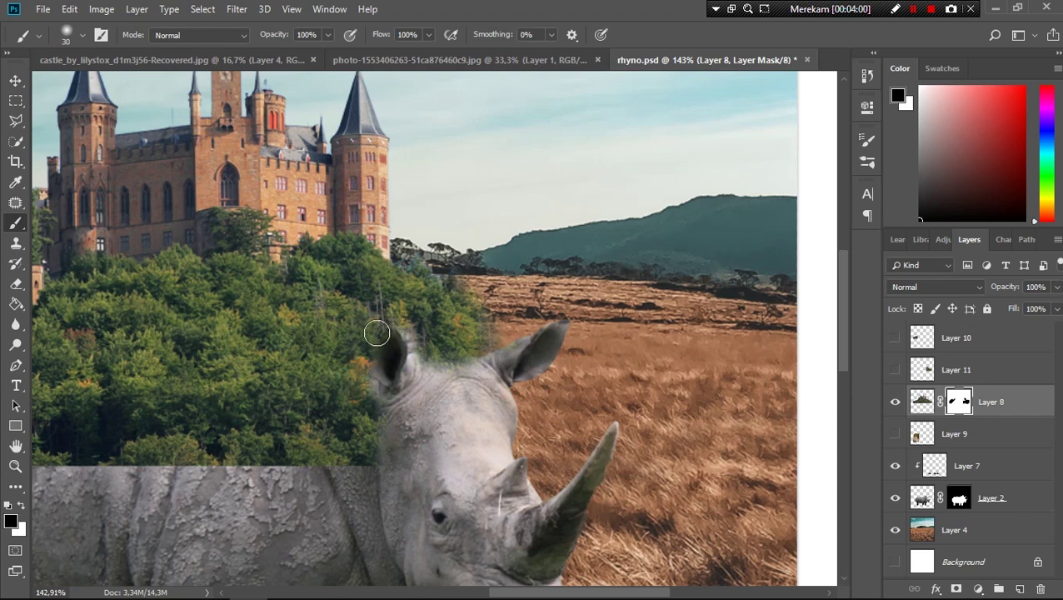
drag(376, 333, 391, 384)
scroll(417, 367, up, 3)
Try a quick selection of the rhino's left ear, then clear it and reselect the rhino layer.
key(w)
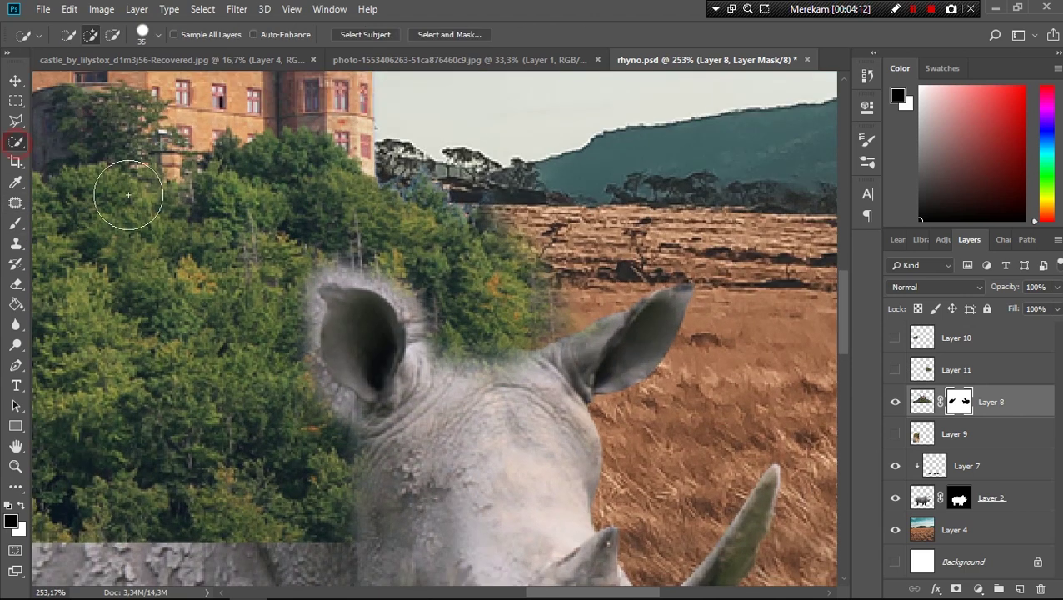
ctrl+click(344, 331)
key(bracketleft)
key(bracketleft)
key(bracketleft)
drag(350, 333, 355, 377)
key(ctrl+d)
scroll(384, 408, up, 2)
key(b)
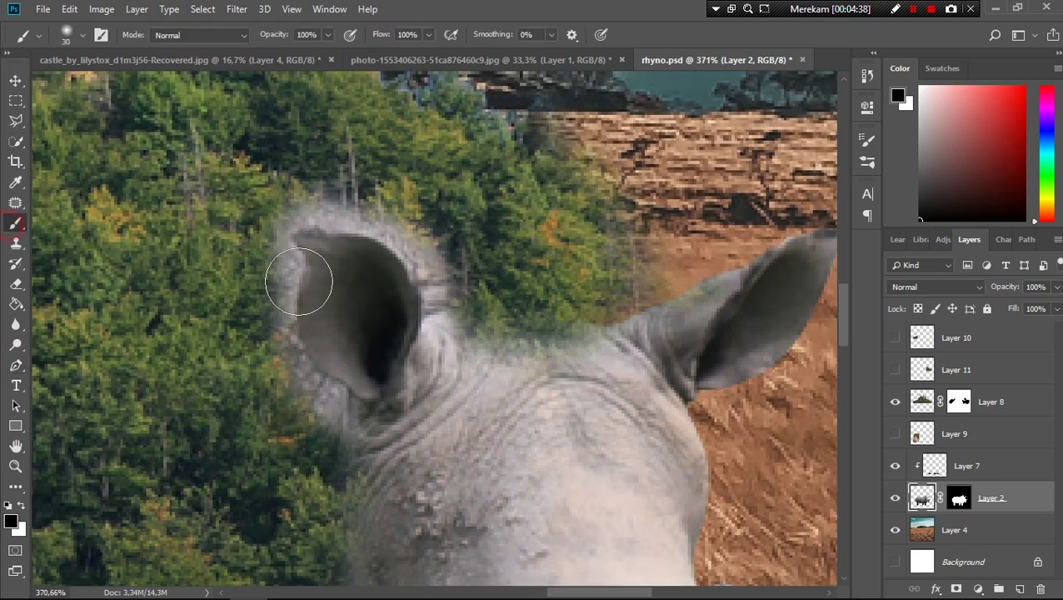
key(alt+bracketright)
key(alt+bracketright)
scroll(321, 522, down, 2)
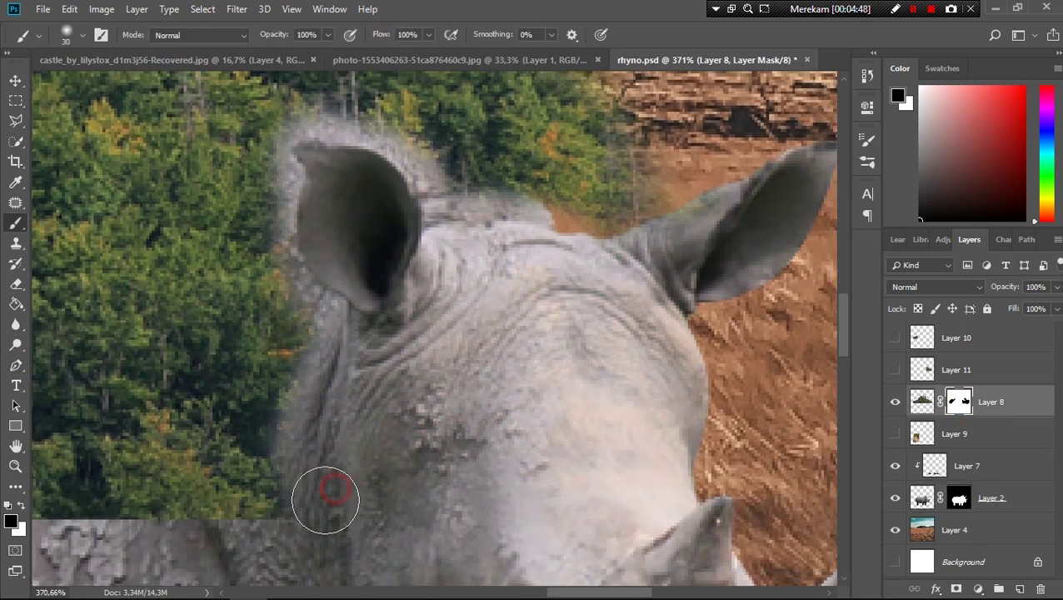
scroll(322, 522, up, 2)
click(923, 497)
Start a pen path along the rhino's head edge and down the side of the head.
key(p)
scroll(554, 360, down, 2)
scroll(552, 359, down, 2)
click(554, 342)
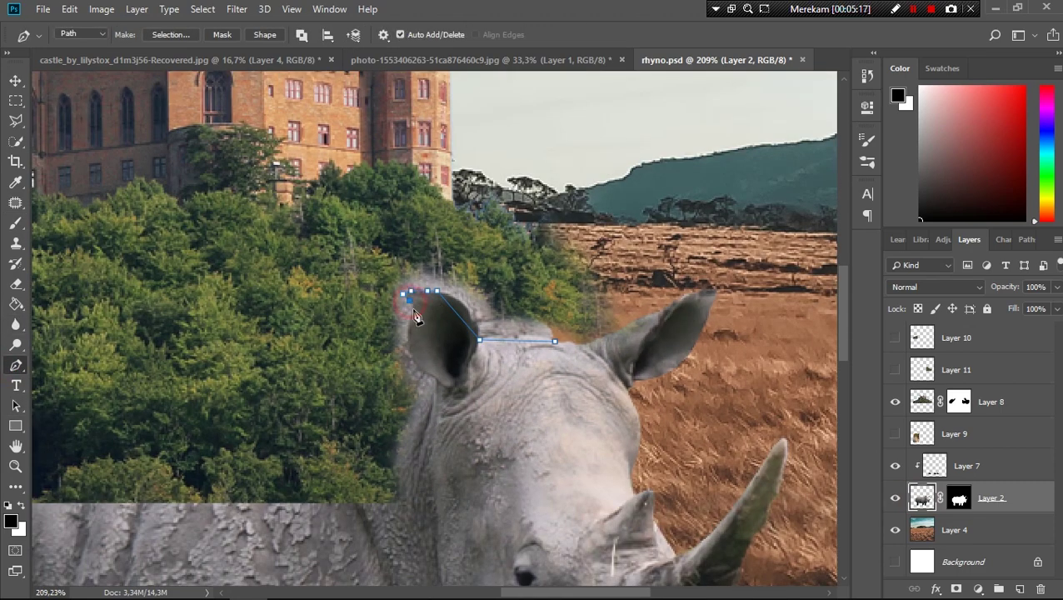
scroll(439, 409, up, 4)
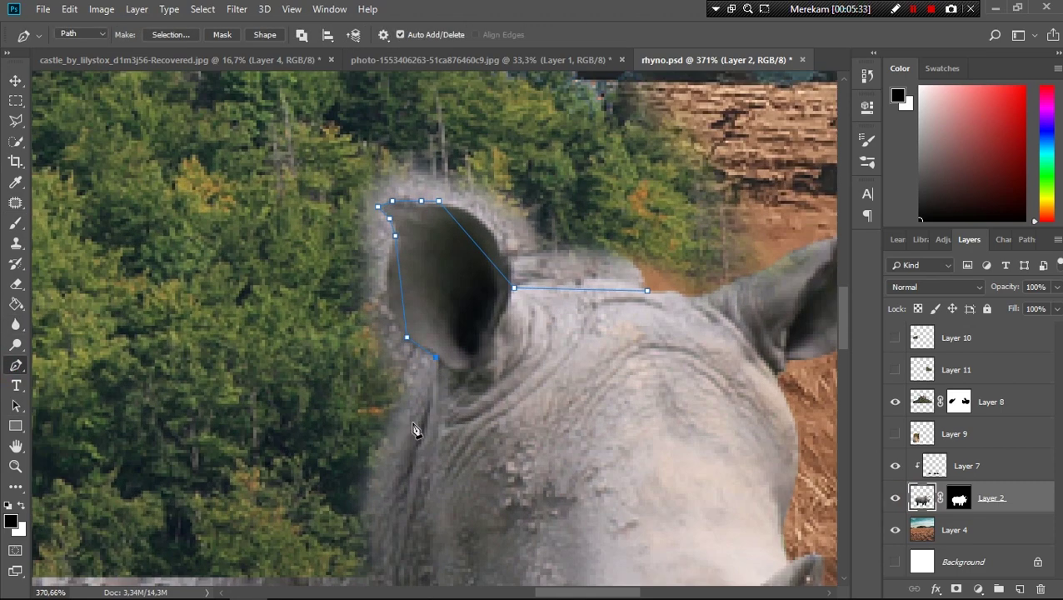
scroll(408, 425, down, 4)
scroll(464, 485, up, 4)
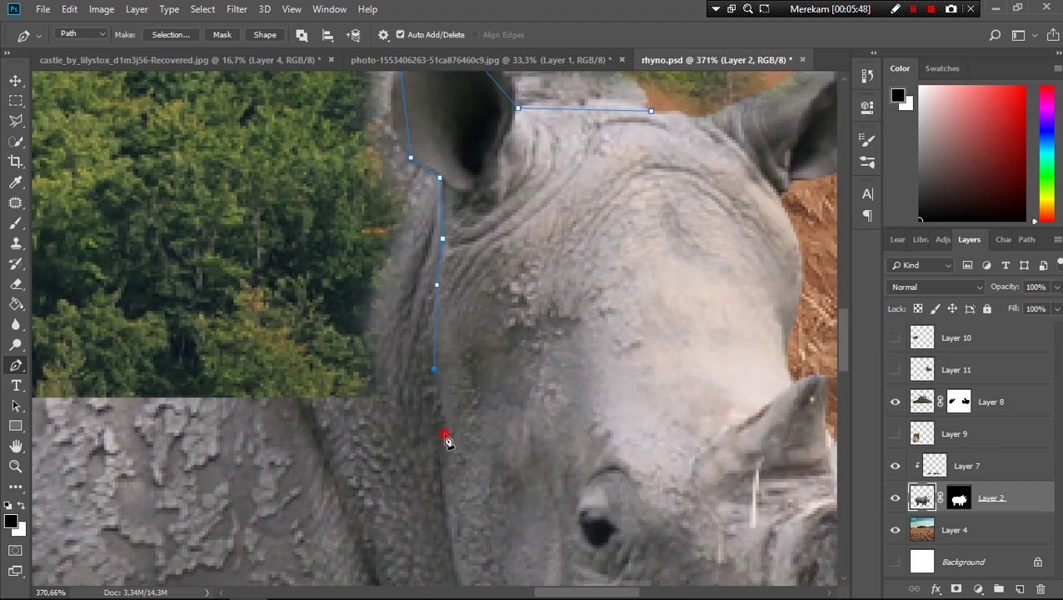
click(445, 435)
scroll(450, 434, down, 3)
Add anchor points and curve the path around the rhino's left ear.
right_click(16, 365)
click(84, 409)
scroll(530, 277, up, 4)
drag(522, 225, 522, 215)
drag(420, 178, 436, 163)
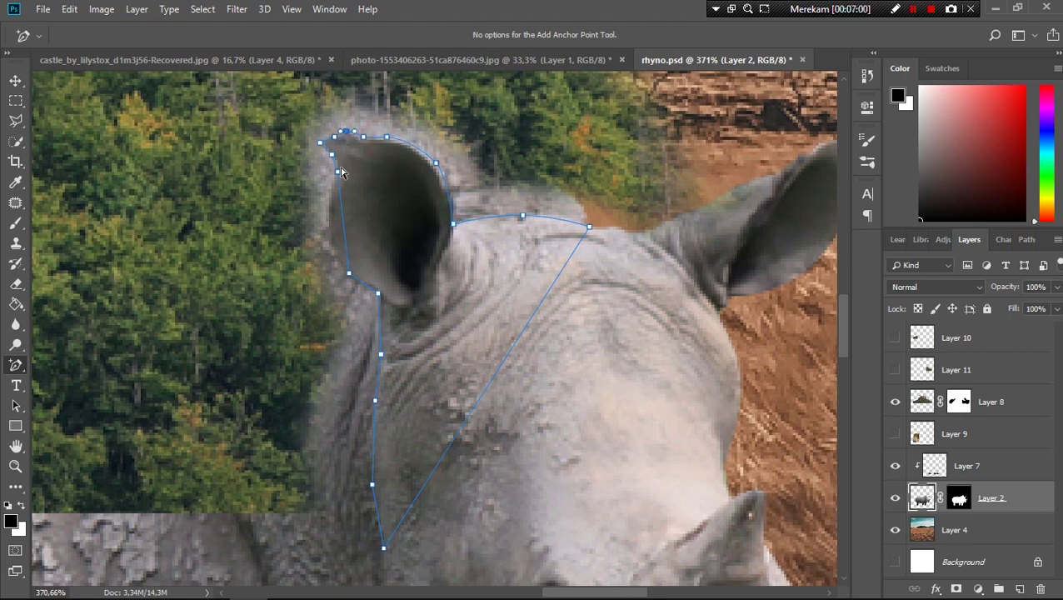
scroll(341, 173, up, 3)
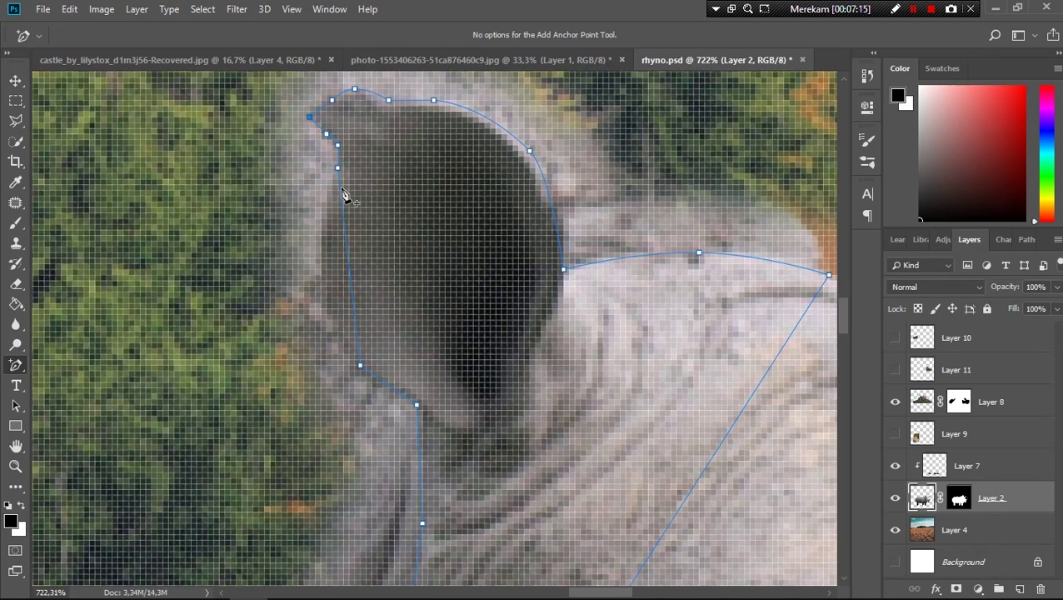
scroll(417, 408, down, 3)
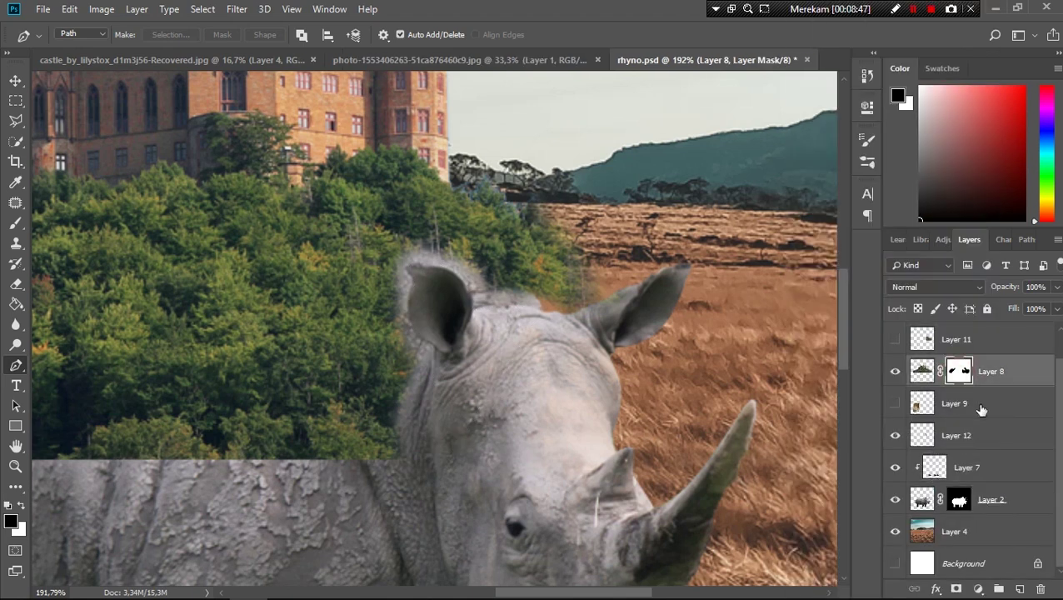
Move the castle hill layer below Layer 12 and paint white over the halo around the ear.
drag(959, 371, 967, 451)
key(b)
key(x)
mouse_move(394, 333)
mouse_down()
mouse_move(450, 250)
mouse_move(533, 304)
mouse_up()
drag(475, 288, 550, 317)
drag(425, 334, 388, 429)
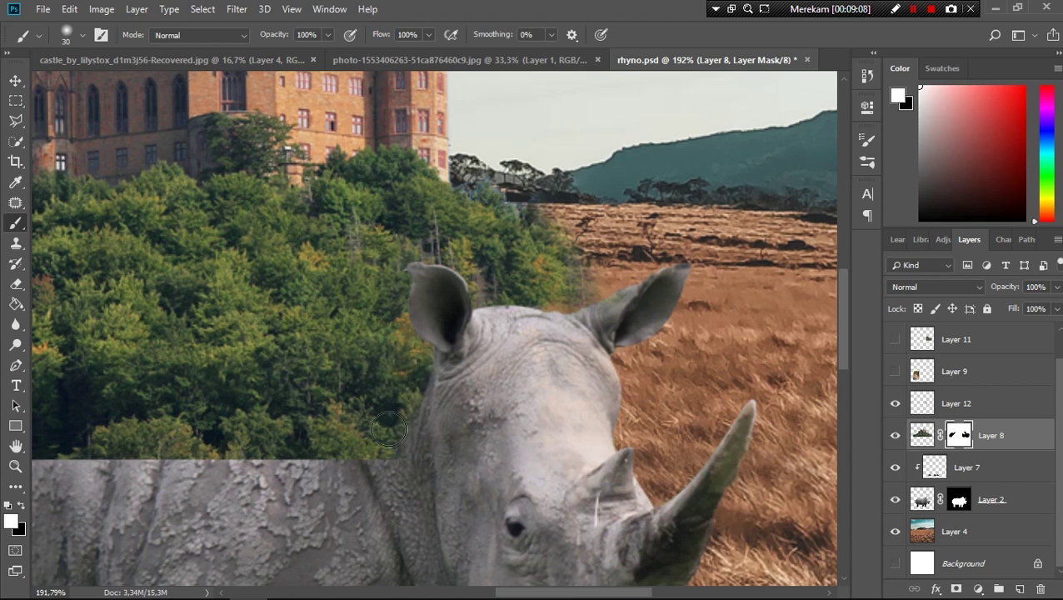
Refine the castle hill mask edge near the ear, toggling the layer to check it.
key(x)
key(bracketleft)
key(bracketleft)
scroll(554, 339, up, 3)
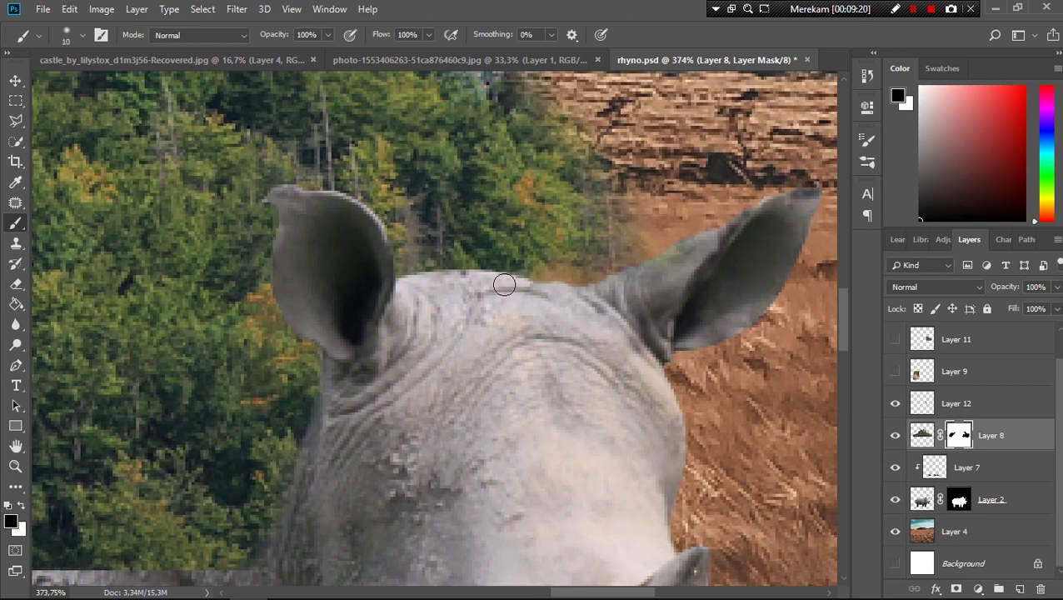
click(895, 435)
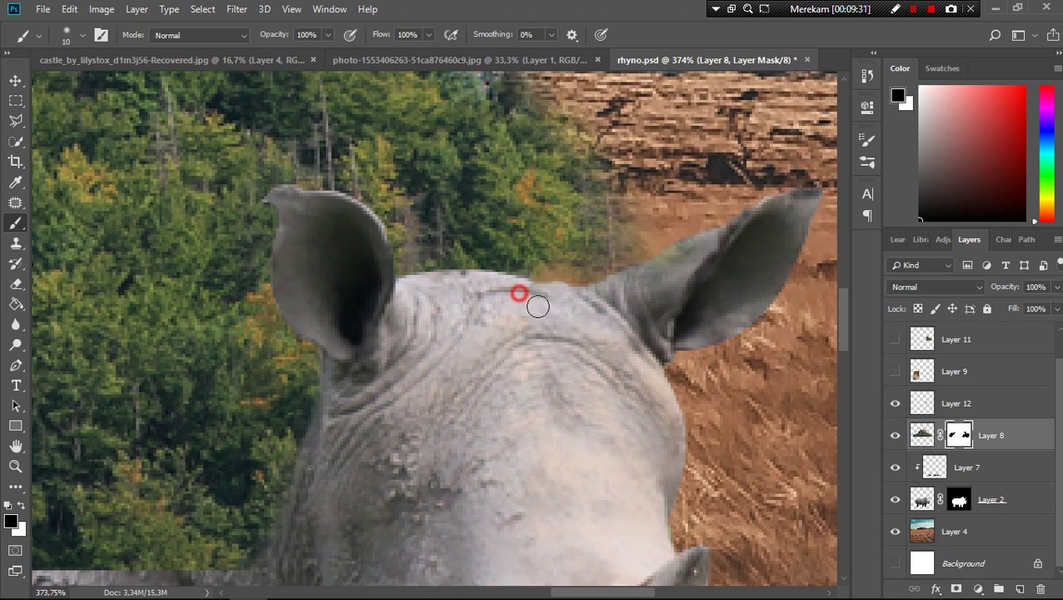
key(x)
scroll(653, 250, down, 4)
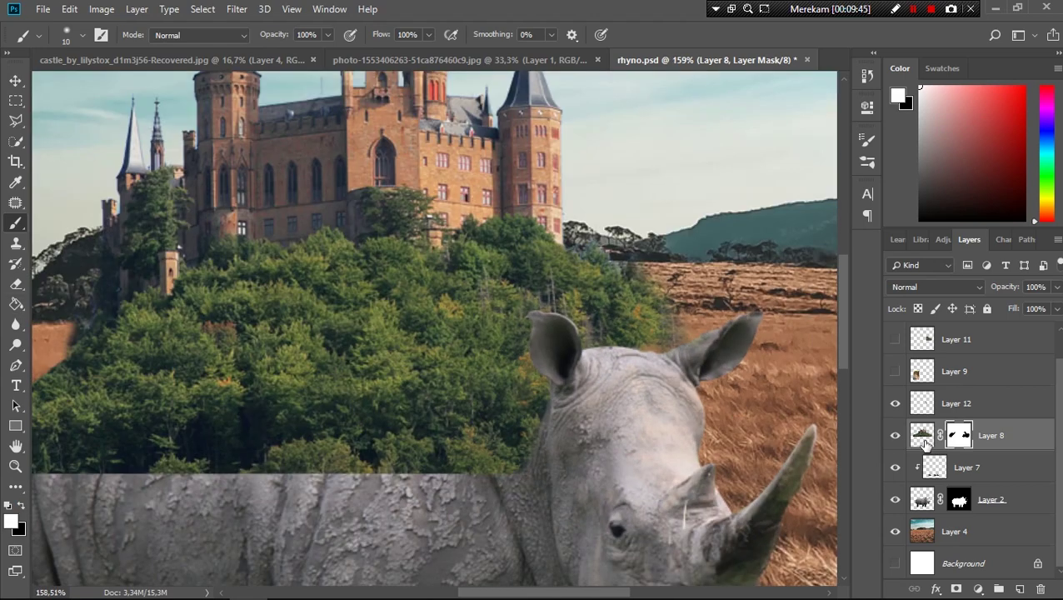
ctrl+click(942, 434)
click(922, 435)
key(x)
key(ctrl+0)
Paint out the forest between the rhino's ears on Layer 8's mask.
key(v)
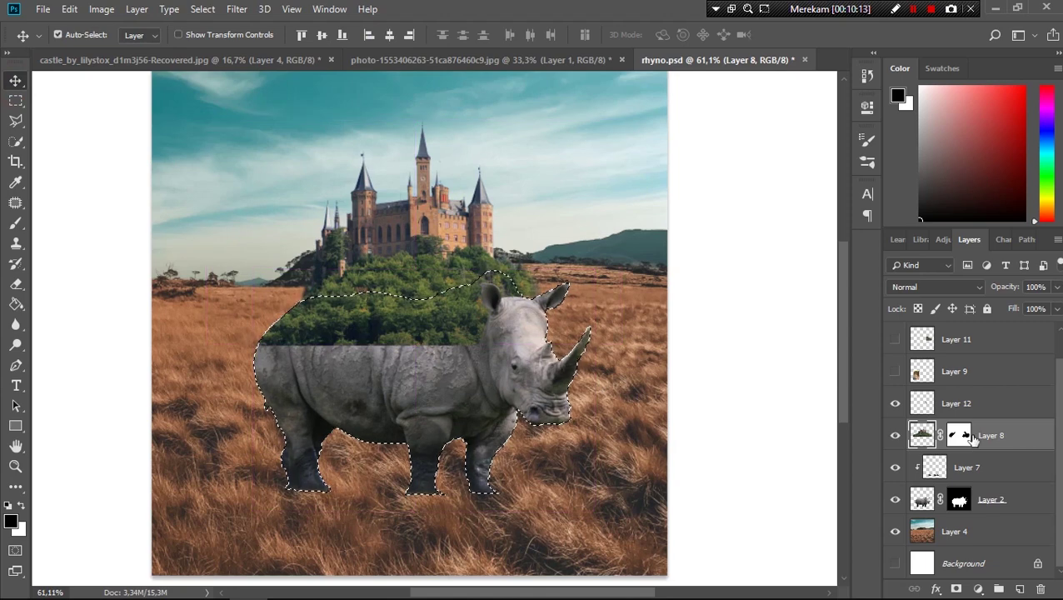
click(956, 403)
scroll(615, 334, up, 5)
key(b)
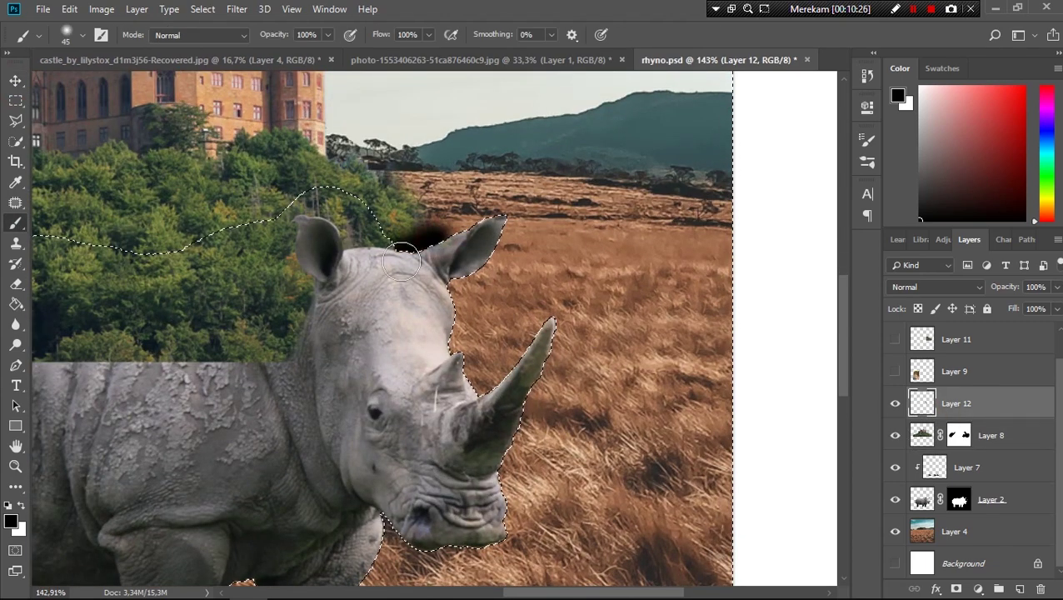
click(960, 435)
mouse_move(376, 332)
mouse_down()
mouse_move(367, 208)
mouse_move(403, 143)
mouse_move(392, 217)
mouse_move(383, 165)
mouse_up()
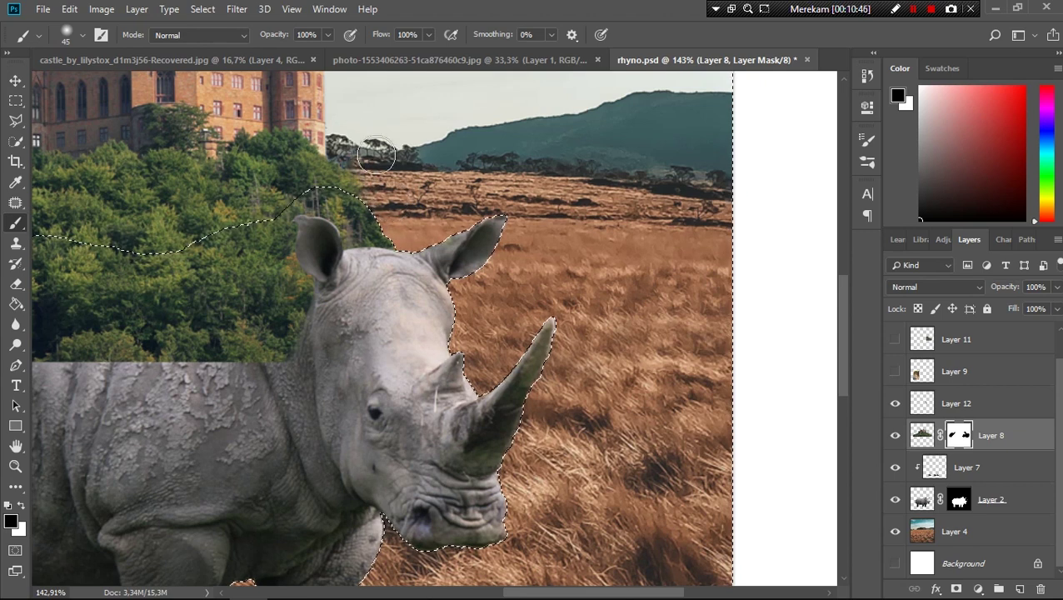
key(ctrl+0)
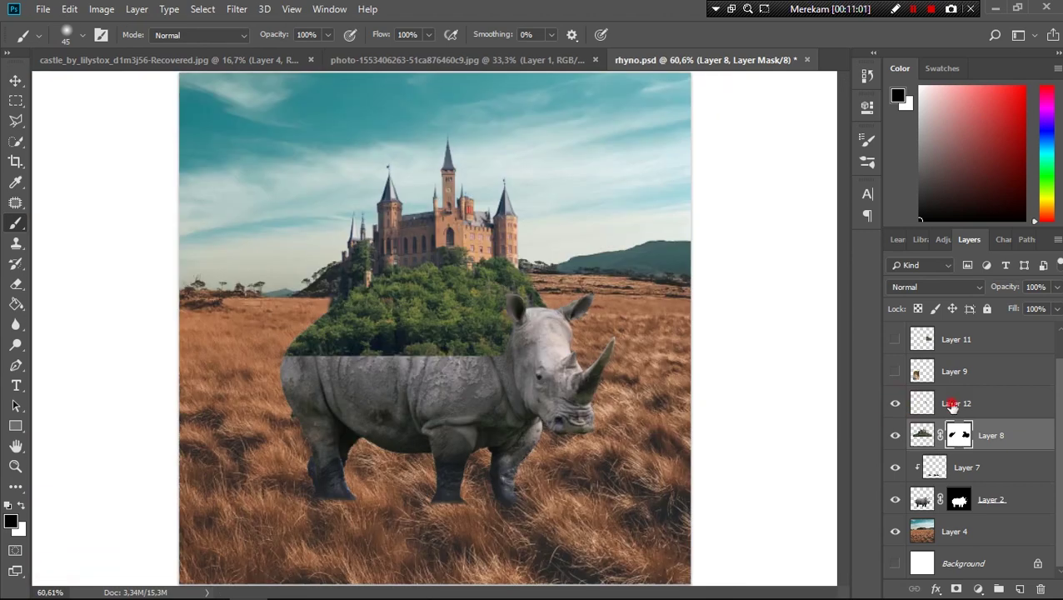
Rename Layer 12 to 'teinga'.
double_click(956, 403)
text(teinga)
key(Return)
click(895, 371)
click(927, 441)
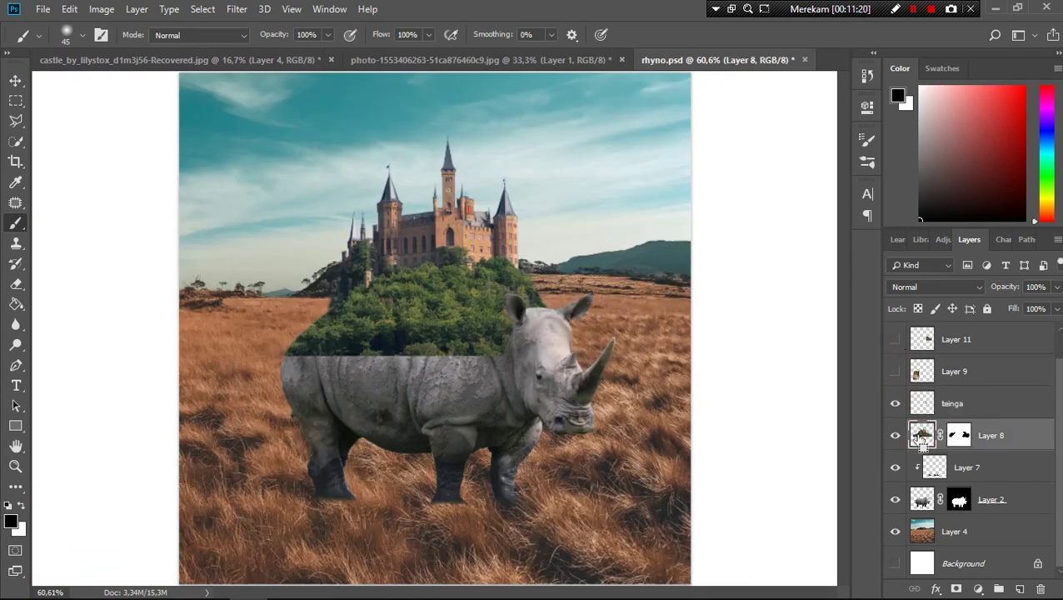
scroll(980, 480, up, 1)
click(956, 337)
key(ctrl+d)
Scale the Layer 10 forest piece to about 66% and rotate it onto the hill's left slope.
click(895, 337)
key(ctrl+t)
drag(222, 296, 250, 308)
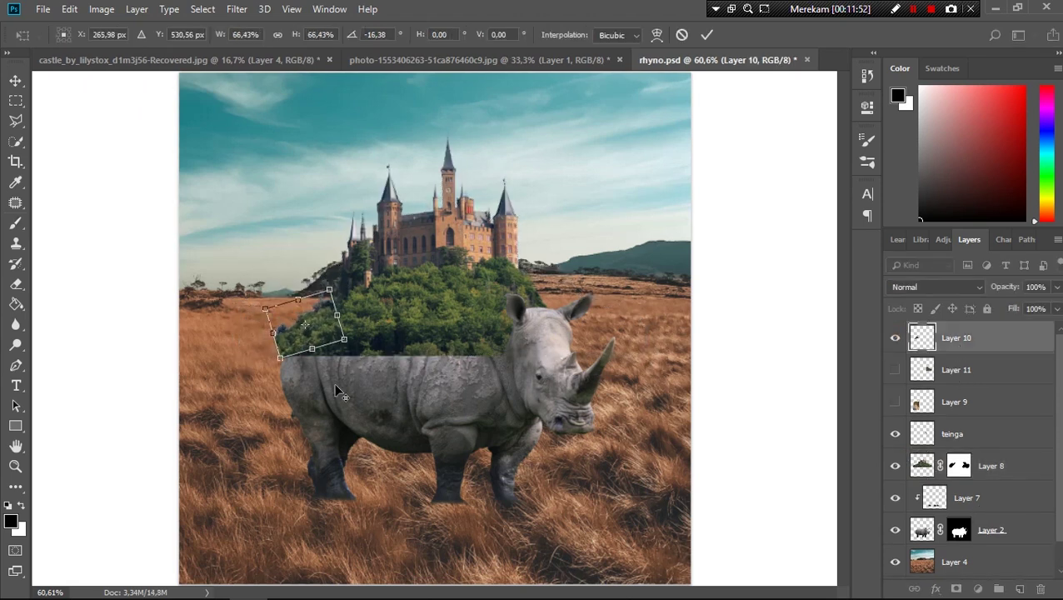
scroll(327, 380, up, 3)
drag(333, 225, 346, 263)
drag(178, 218, 178, 235)
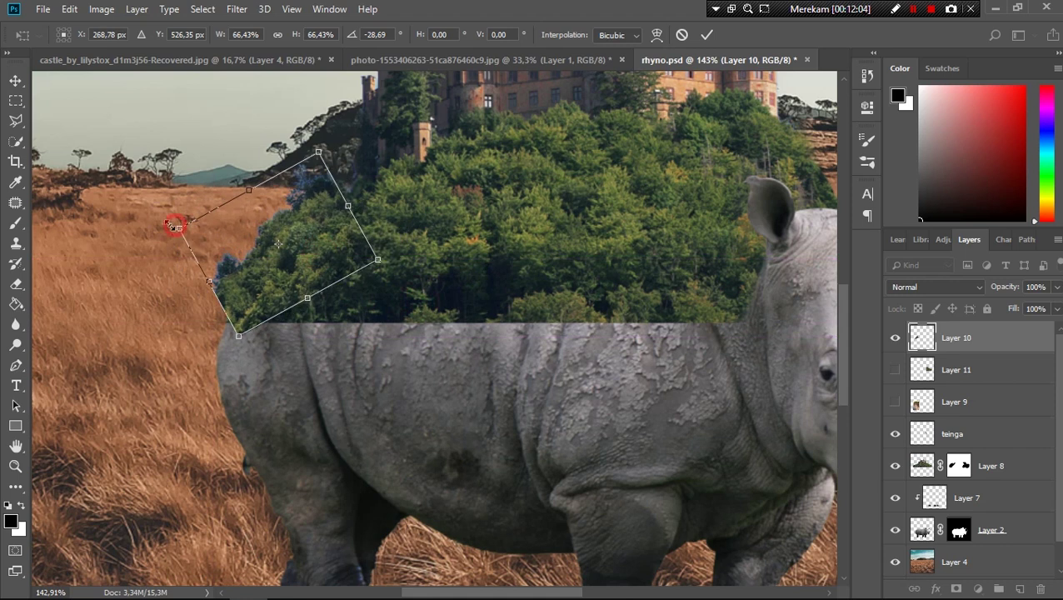
drag(255, 334, 250, 350)
click(707, 35)
Add a mask to Layer 10 and brush away the bluish halo along its edge.
key(b)
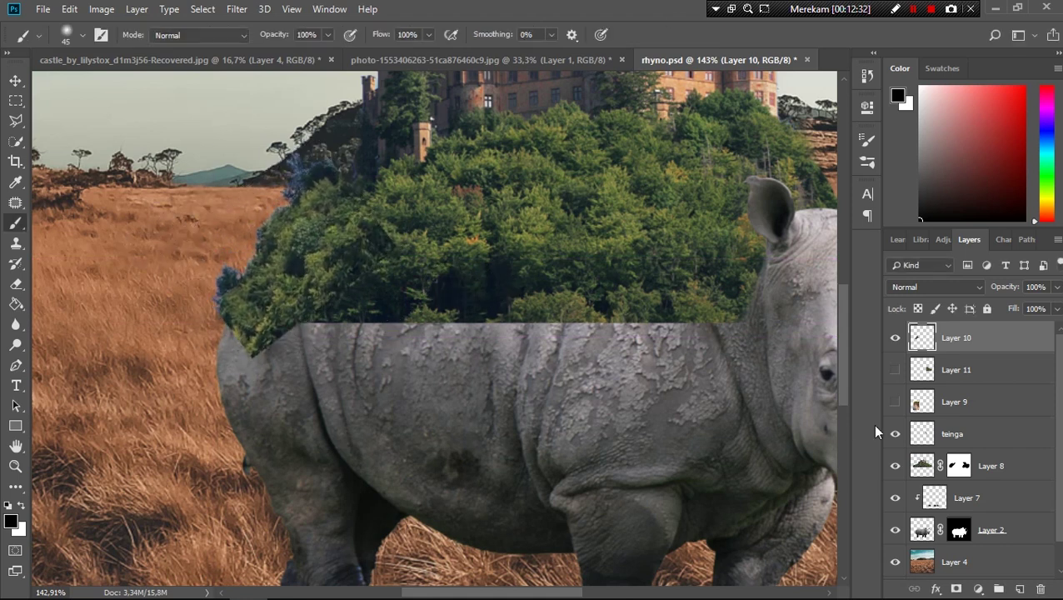
click(957, 589)
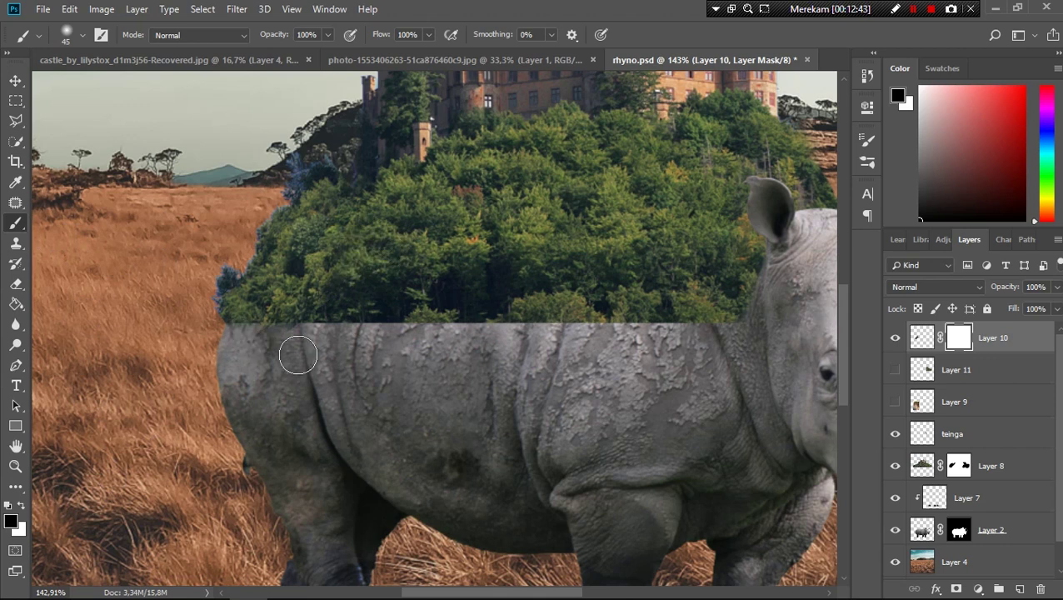
scroll(306, 346, down, 3)
scroll(201, 243, up, 5)
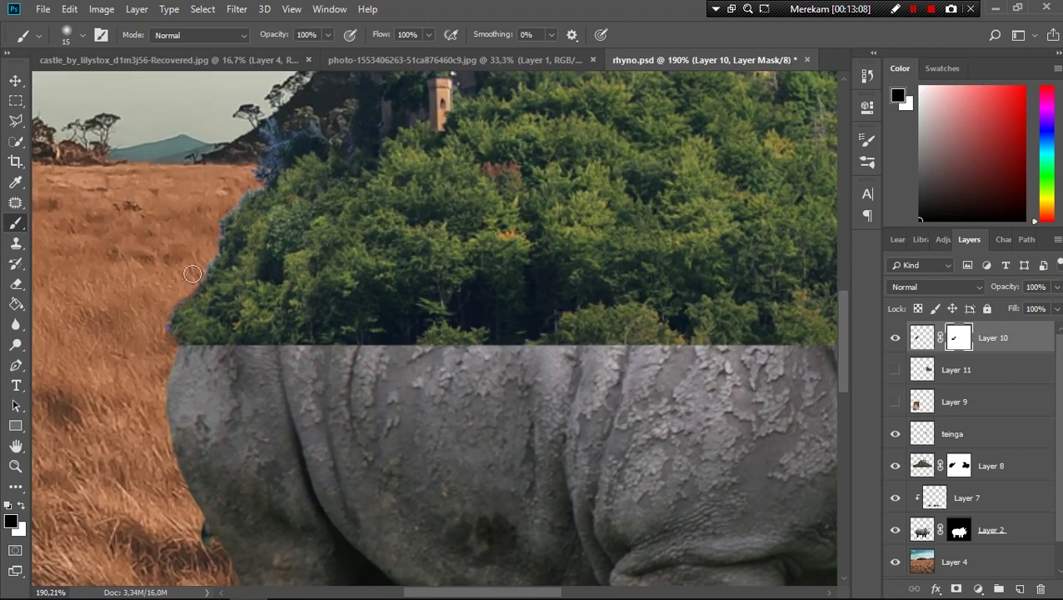
scroll(200, 266, up, 2)
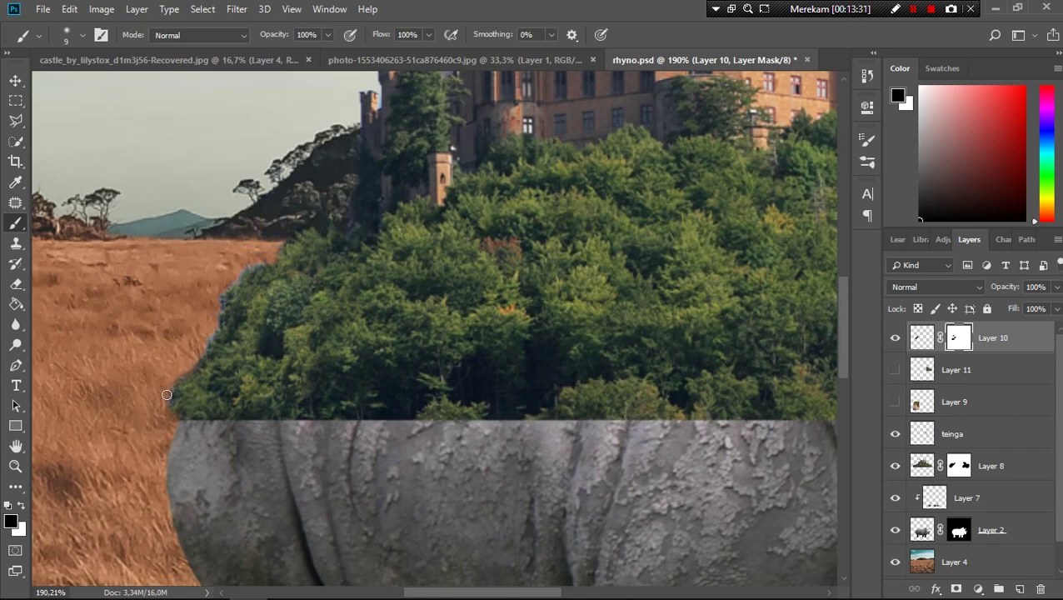
drag(171, 424, 176, 428)
scroll(162, 399, down, 5)
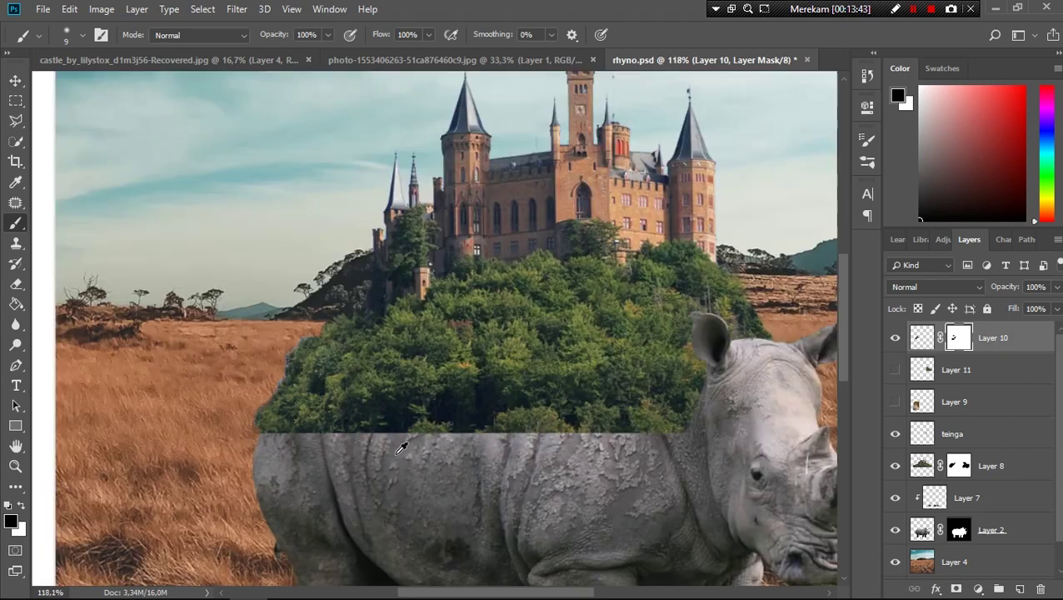
scroll(567, 250, up, 3)
click(21, 505)
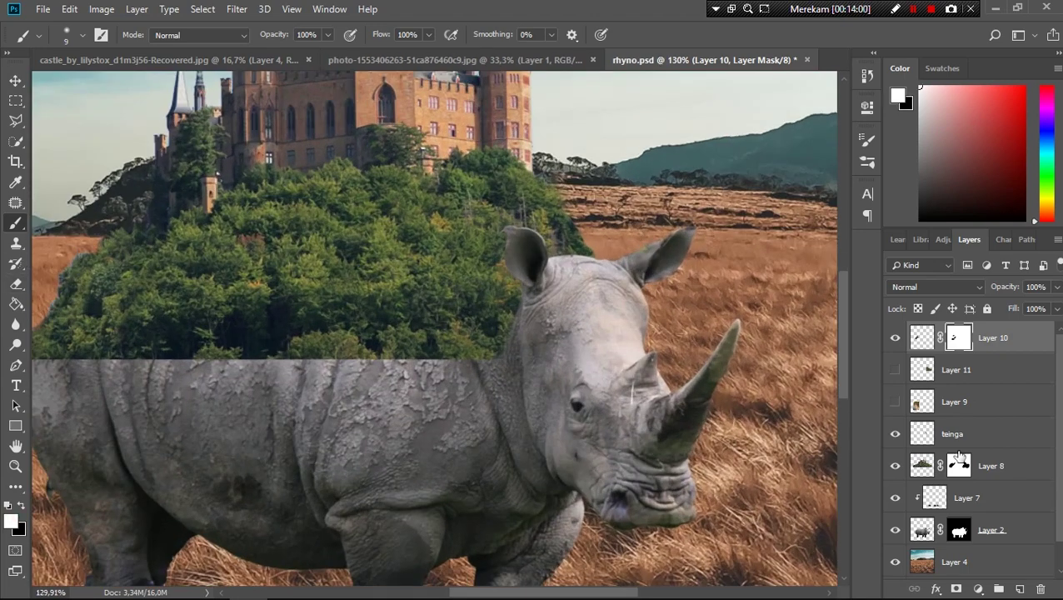
click(959, 466)
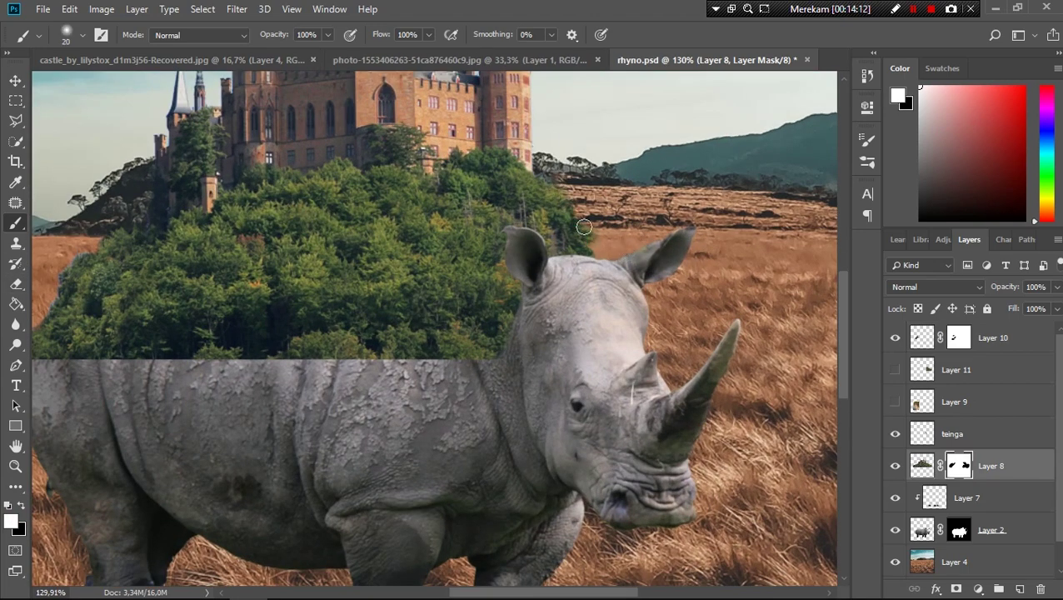
With the field background hidden, mask the treetops beside the rhino's right ear.
click(895, 560)
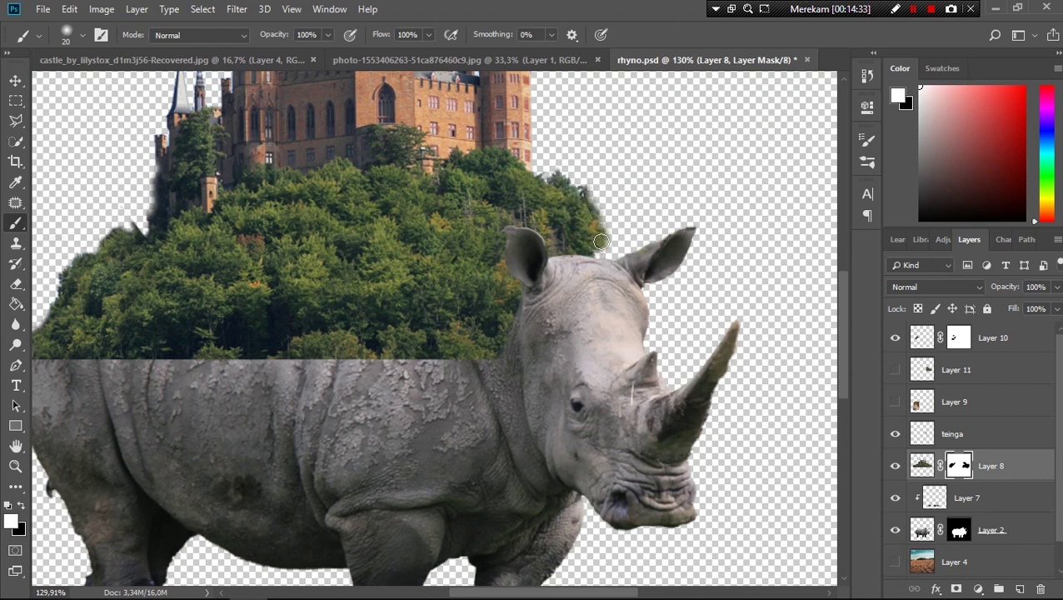
mouse_move(602, 214)
mouse_down()
mouse_move(598, 184)
mouse_move(617, 196)
mouse_move(603, 182)
mouse_up()
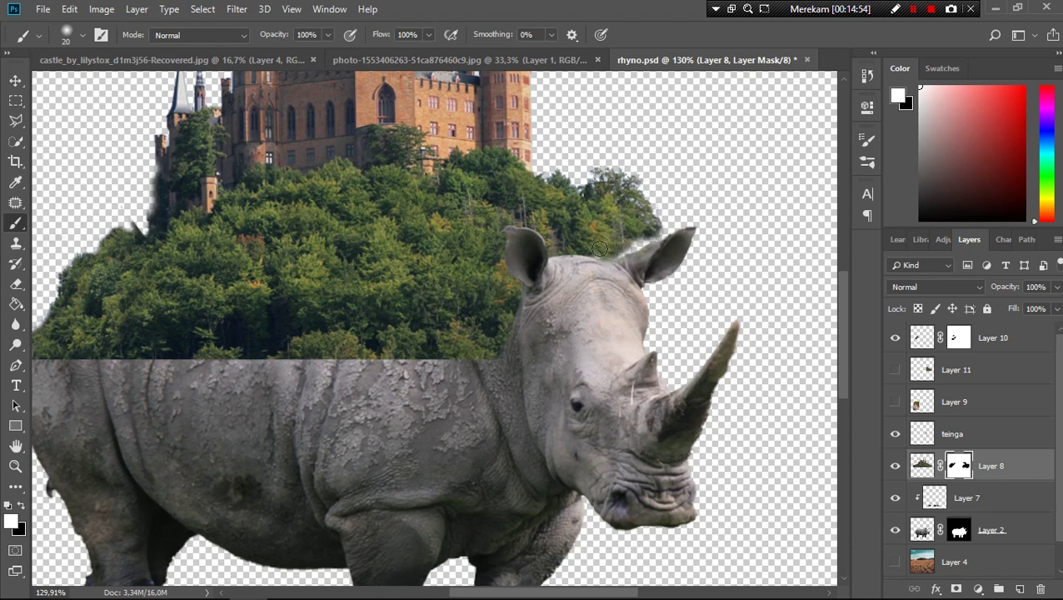
scroll(623, 245, down, 3)
scroll(577, 320, up, 5)
key(x)
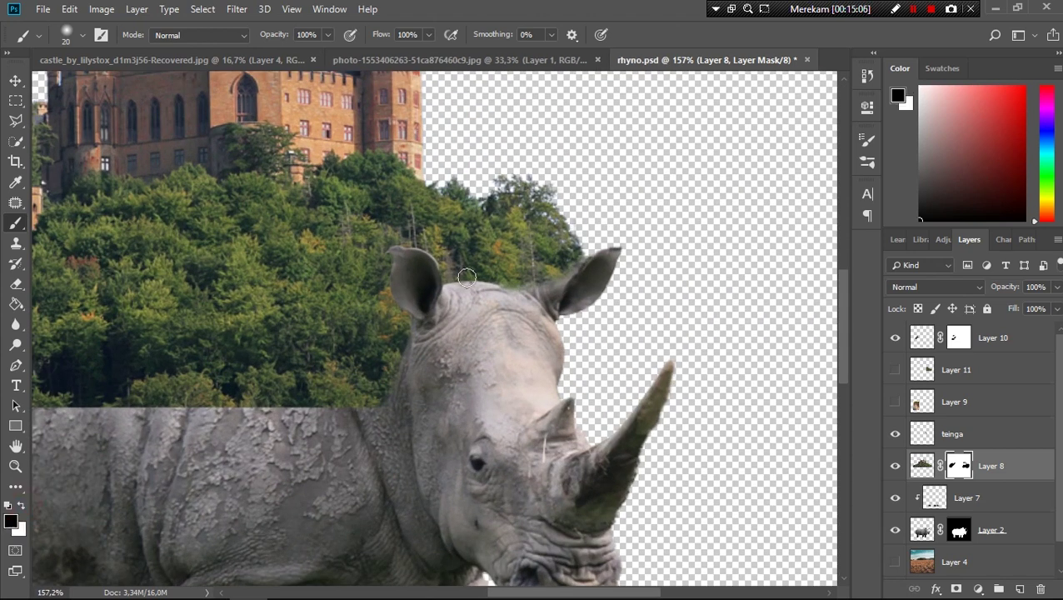
mouse_move(530, 295)
mouse_down()
mouse_move(600, 235)
mouse_move(504, 178)
mouse_move(496, 202)
mouse_up()
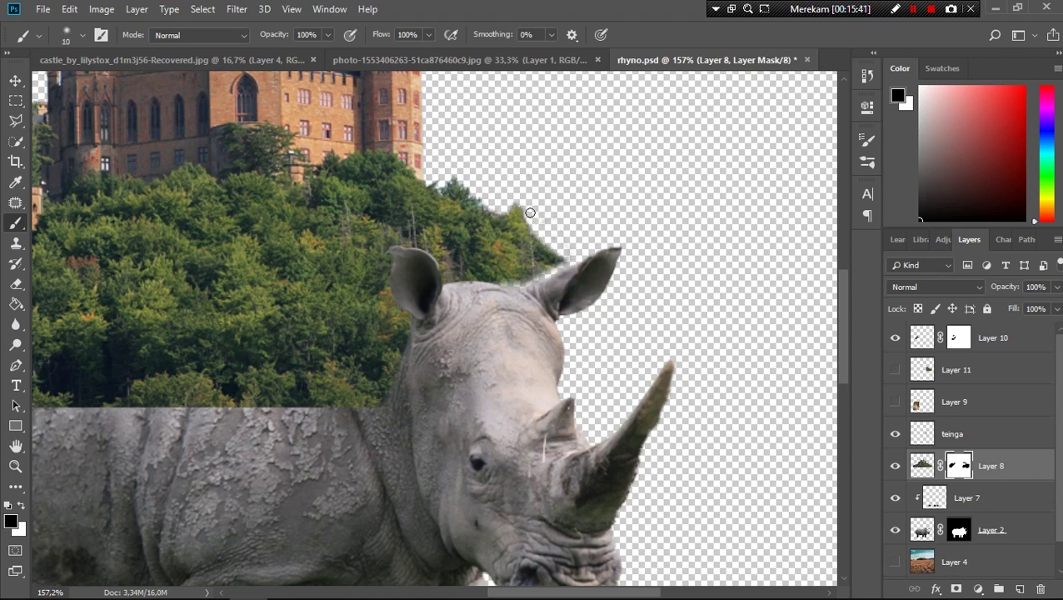
key(bracketright)
drag(558, 243, 506, 289)
key(ctrl+z)
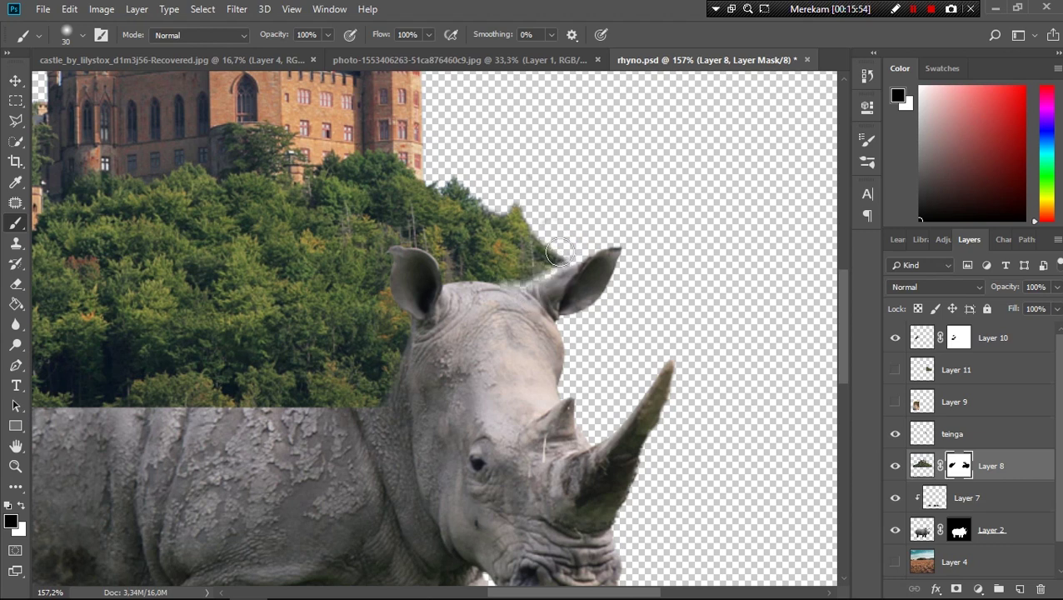
mouse_move(500, 217)
mouse_down()
mouse_move(545, 254)
mouse_move(521, 225)
mouse_up()
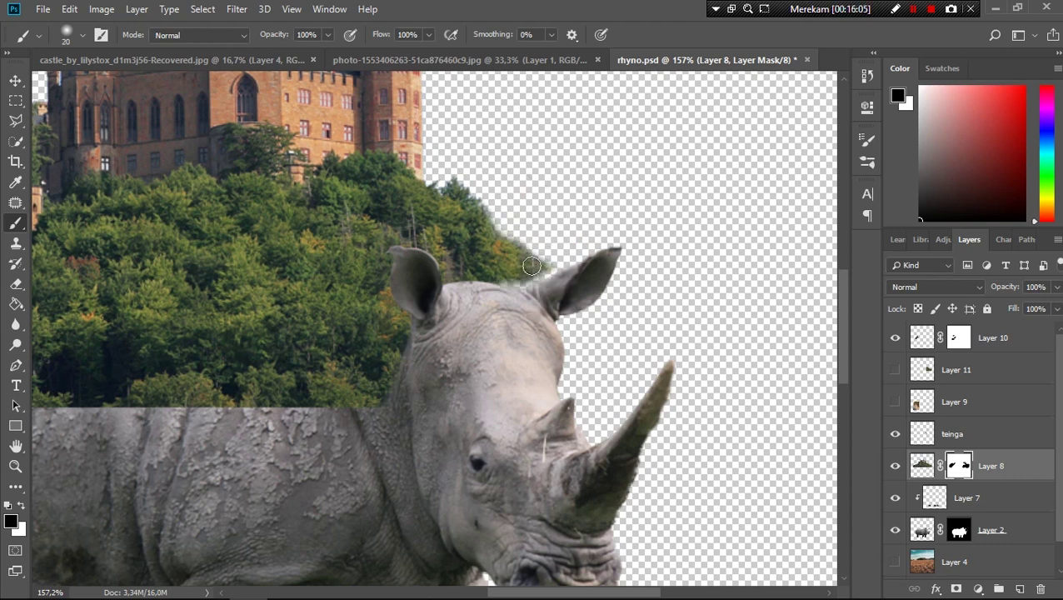
Show the field again, soften the trees-to-back seam, and move the cliff layer below Layer 8.
scroll(547, 274, up, 3)
right_click(417, 227)
key(Escape)
key(bracketleft)
key(bracketleft)
key(bracketleft)
key(x)
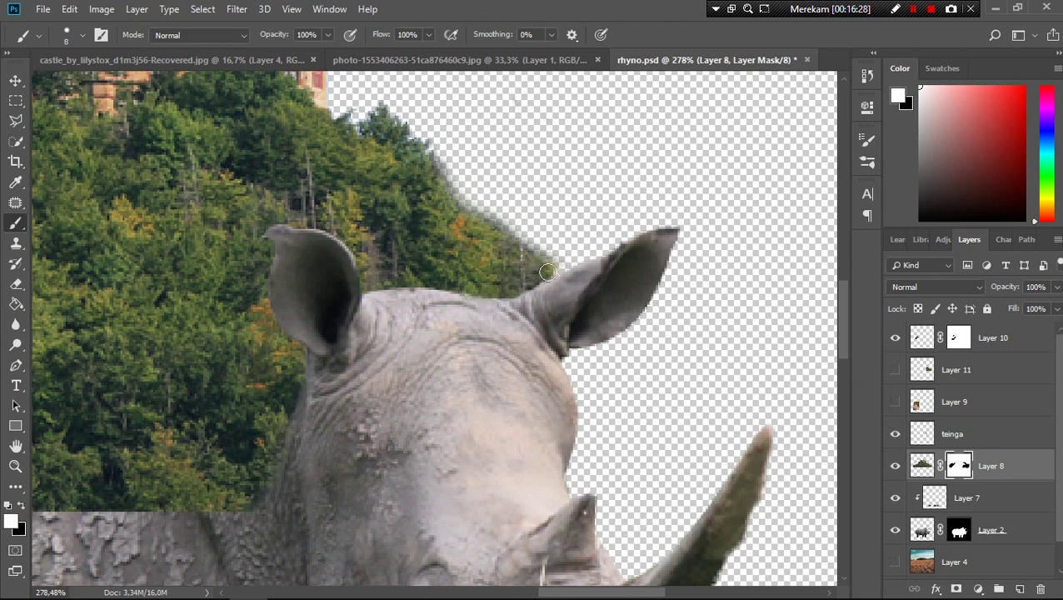
scroll(455, 279, down, 5)
right_click(420, 309)
key(Escape)
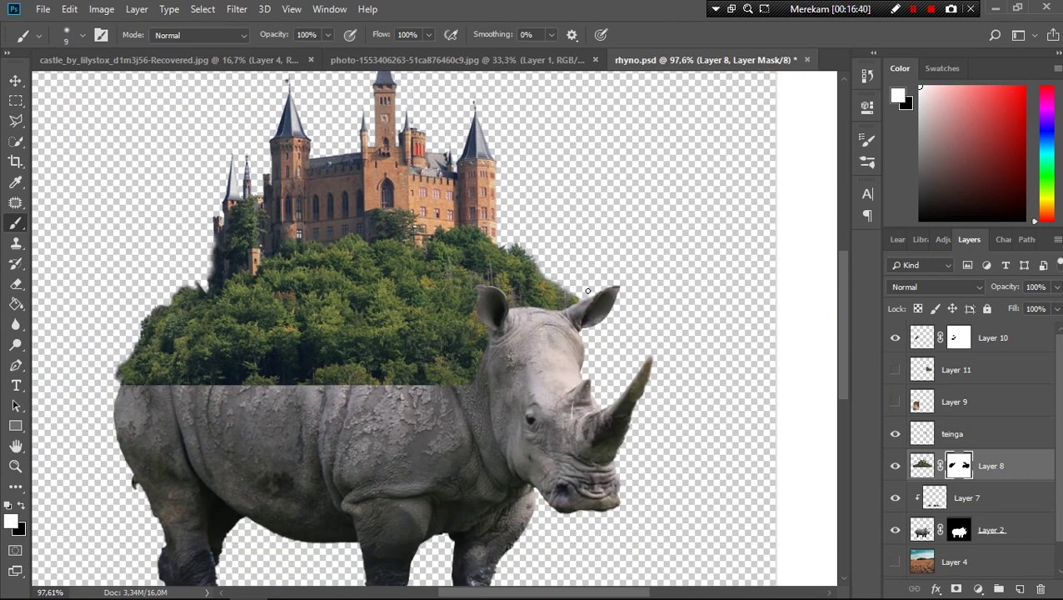
key(x)
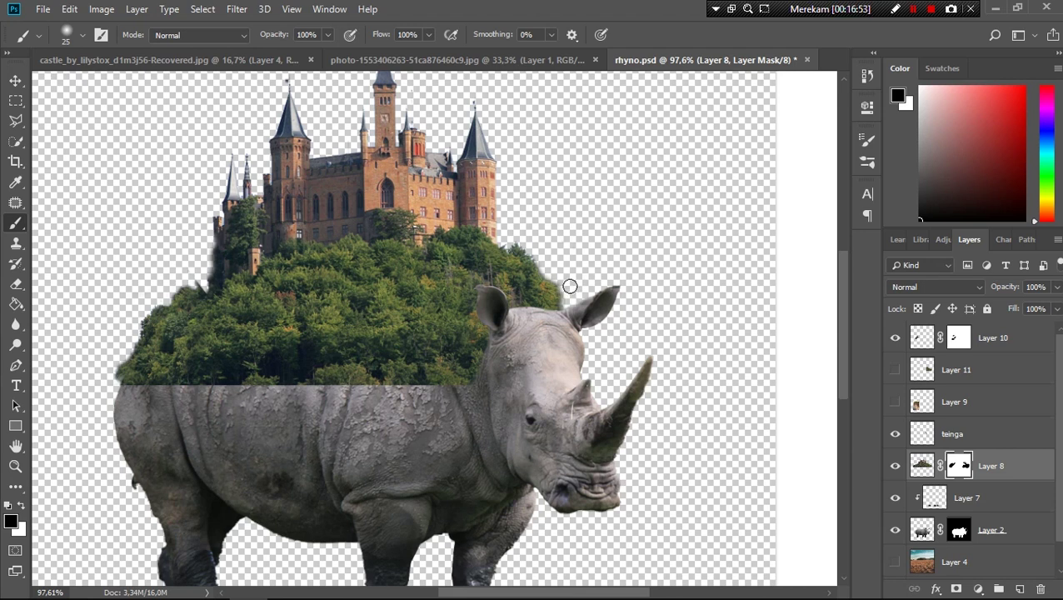
click(894, 561)
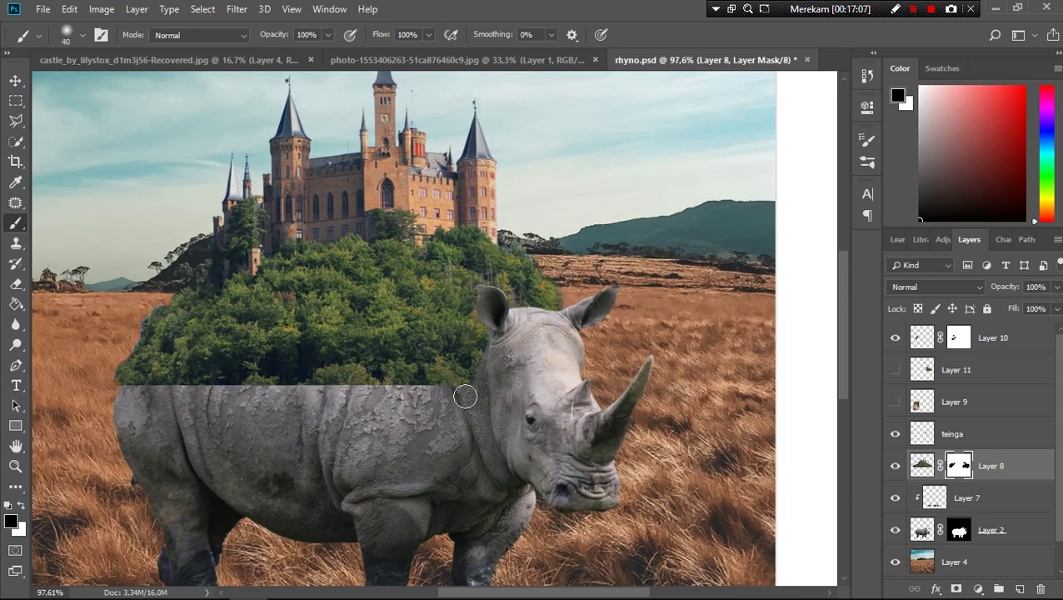
scroll(221, 396, up, 3)
drag(75, 393, 605, 384)
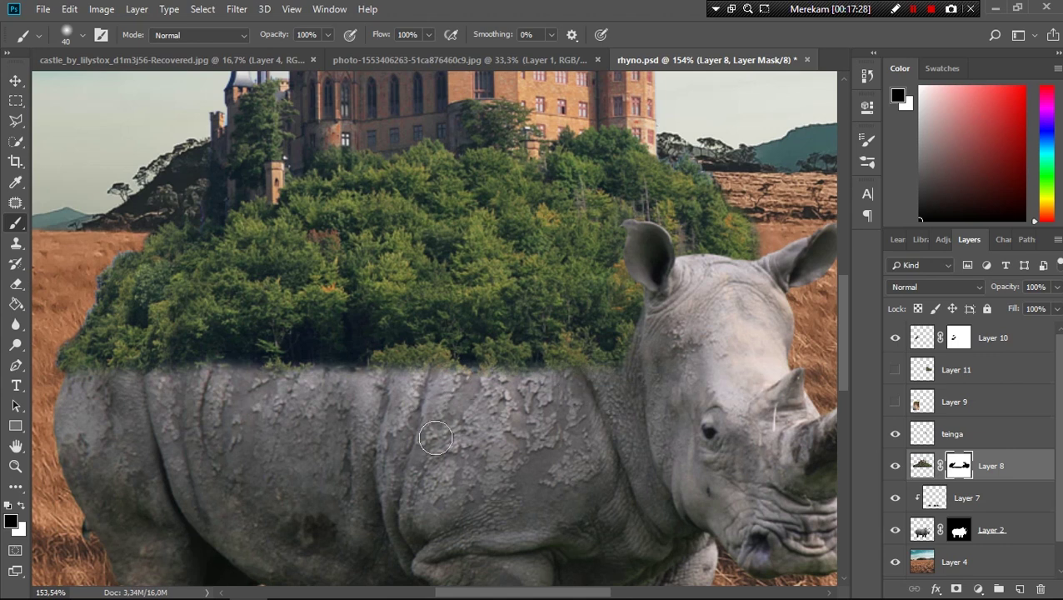
key(ctrl+0)
drag(970, 403, 966, 481)
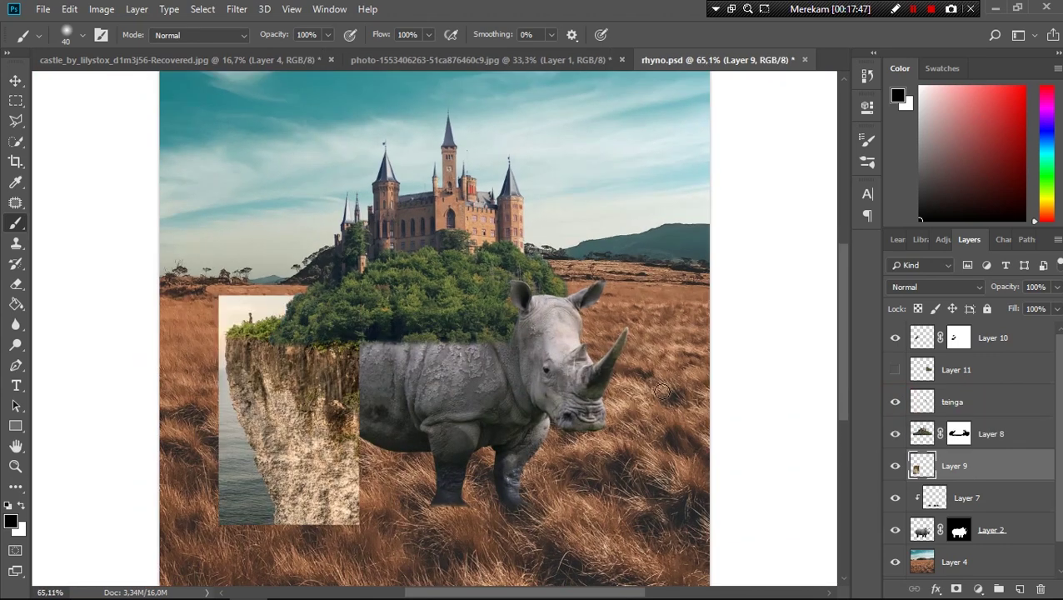
Position the cliff texture over the rhino's body and clip it to the rhino layer.
click(16, 80)
drag(278, 344, 325, 356)
mouse_move(959, 466)
mouse_down()
mouse_move(981, 497)
mouse_move(967, 498)
mouse_up()
drag(350, 400, 366, 383)
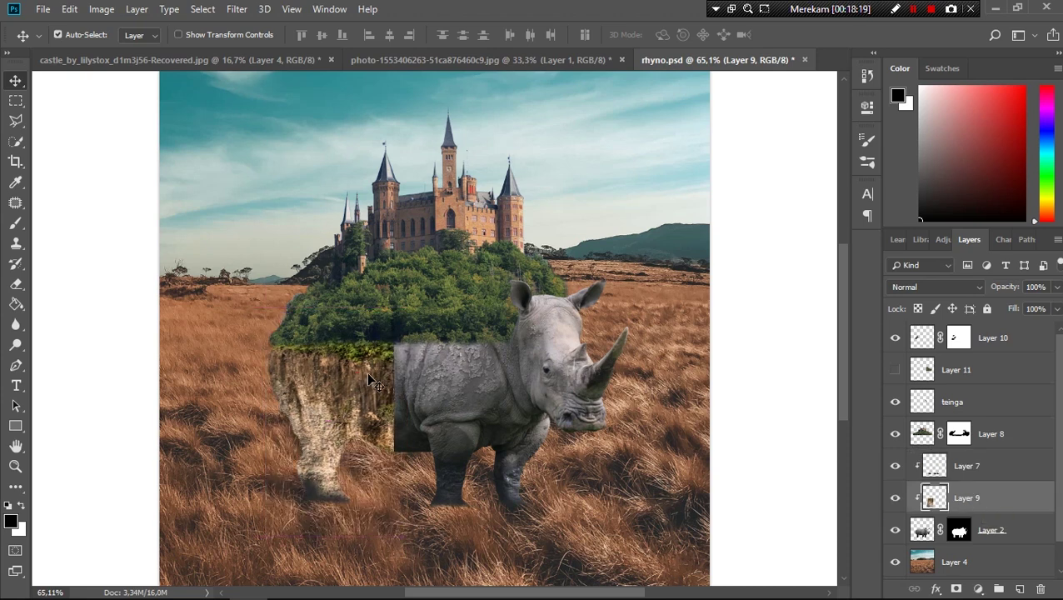
scroll(328, 400, up, 3)
Warp the cliff texture's left side around the rhino's rump.
key(ctrl+t)
right_click(328, 400)
click(283, 333)
mouse_move(250, 470)
mouse_down()
mouse_move(266, 503)
mouse_move(289, 479)
mouse_move(233, 377)
mouse_up()
click(707, 34)
Add a layer mask, hide the cliff over the front leg, and drop opacity to 30%.
scroll(750, 292, down, 1)
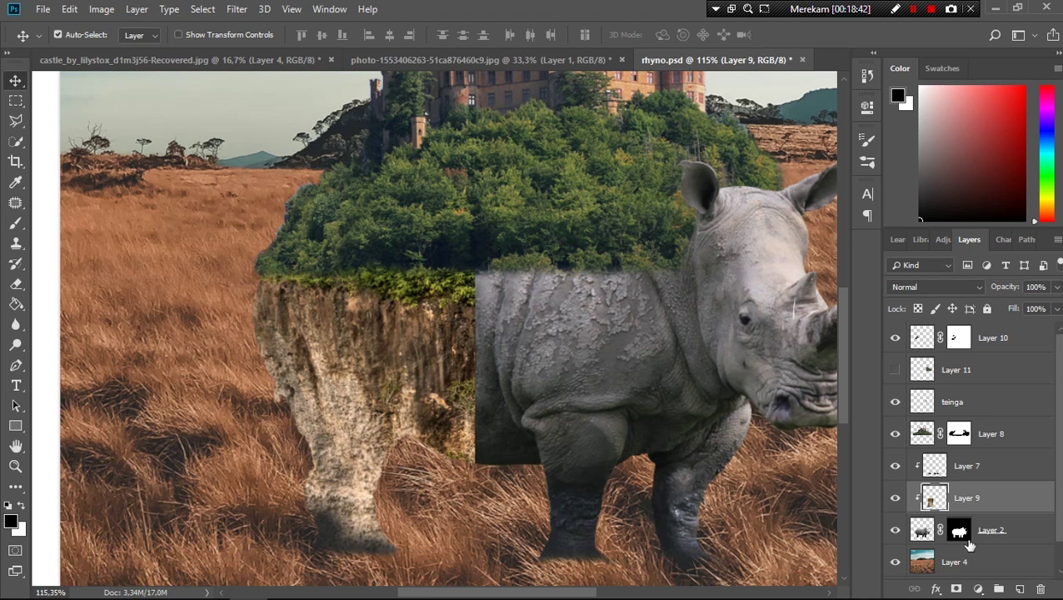
click(957, 589)
key(b)
mouse_move(411, 542)
mouse_down()
mouse_move(329, 533)
mouse_move(311, 484)
mouse_move(393, 463)
mouse_up()
key(0)
key(3)
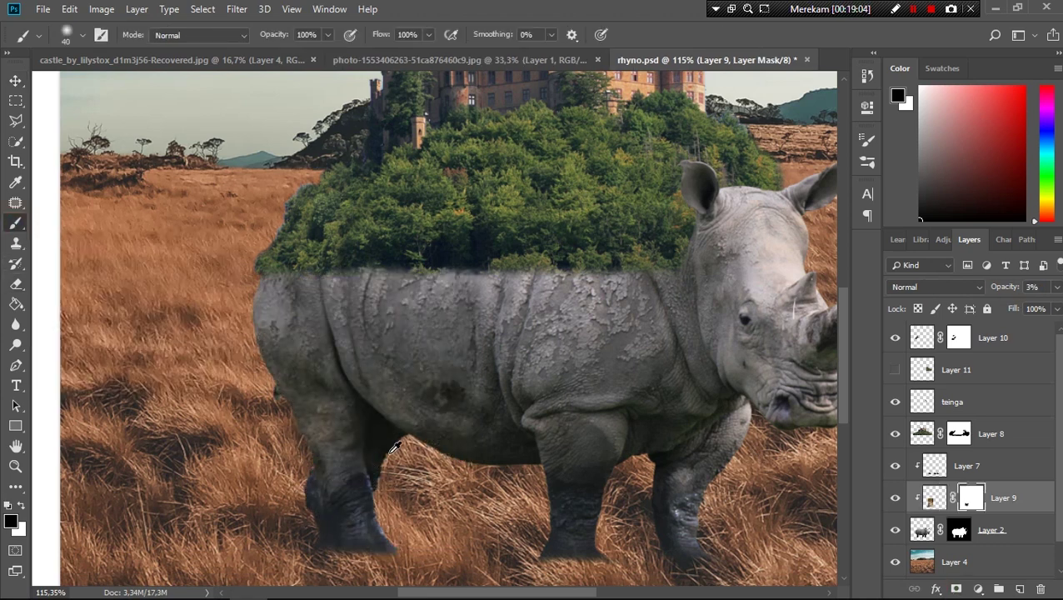
scroll(385, 456, up, 3)
key(bracketleft)
key(bracketleft)
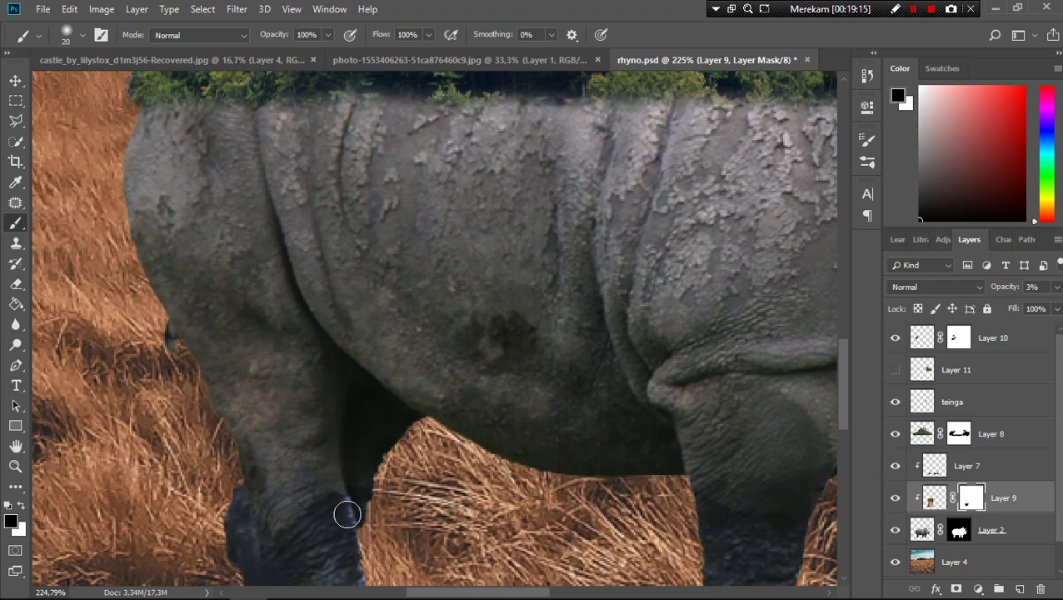
Set the cliff to 81% opacity, refine the leg masking, and move it above Layer 7.
scroll(268, 537, down, 3)
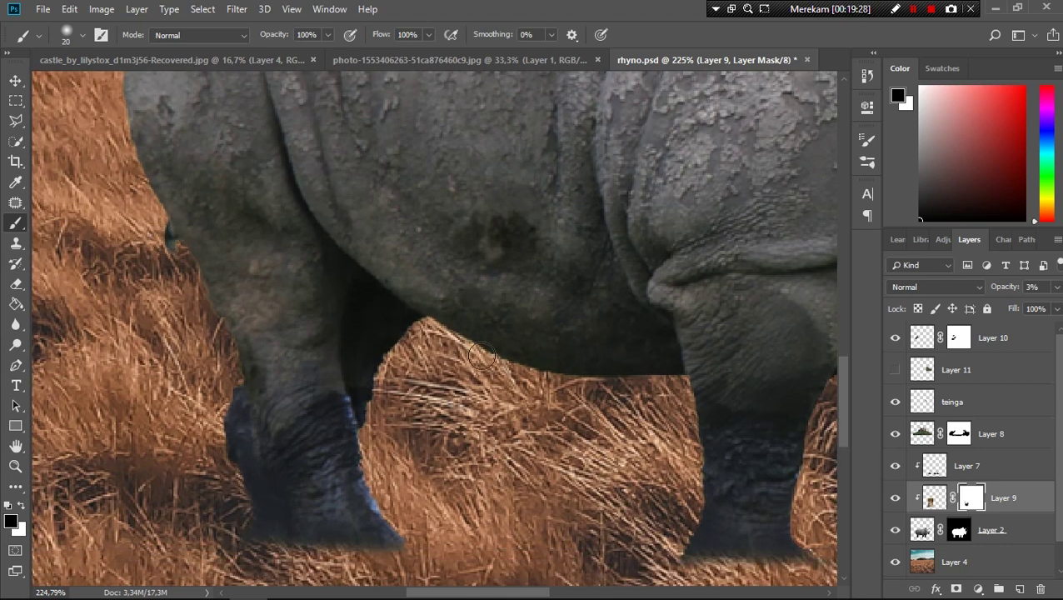
key(8)
key(1)
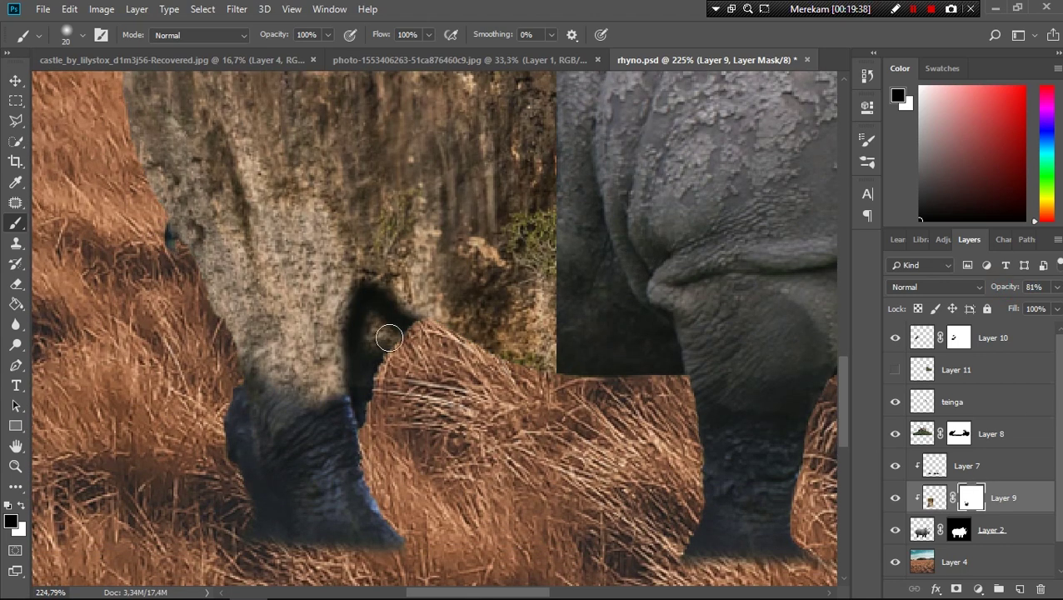
drag(393, 343, 378, 372)
key(x)
drag(265, 350, 293, 412)
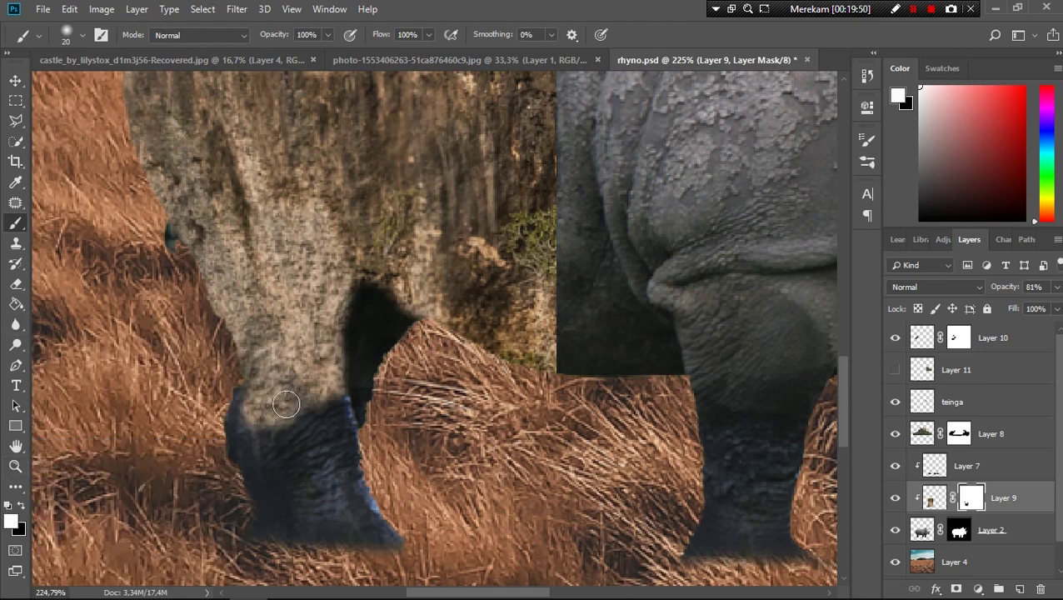
scroll(293, 411, down, 2)
scroll(374, 450, down, 3)
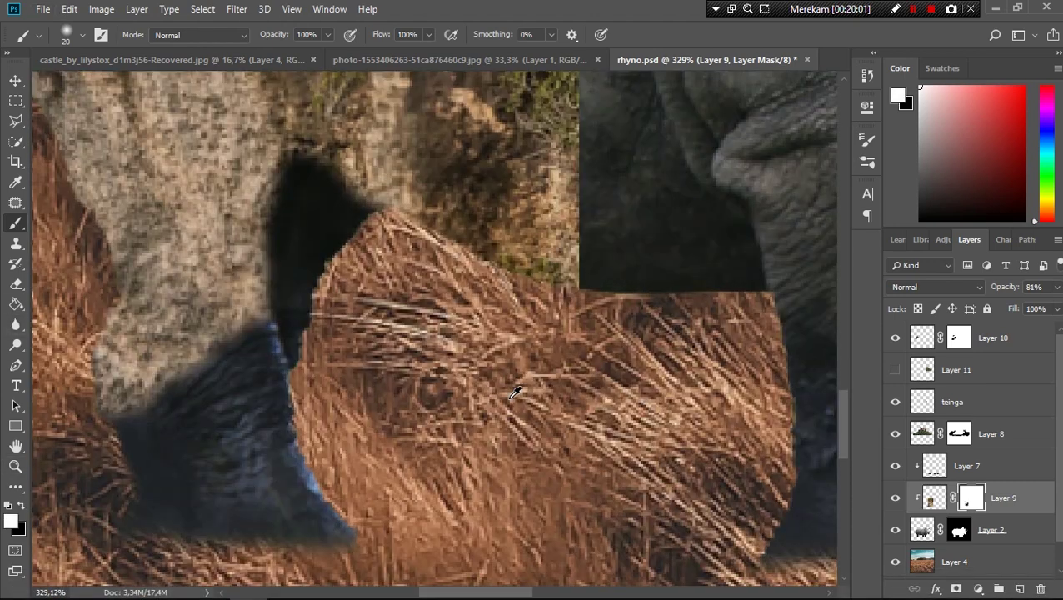
scroll(451, 489, down, 5)
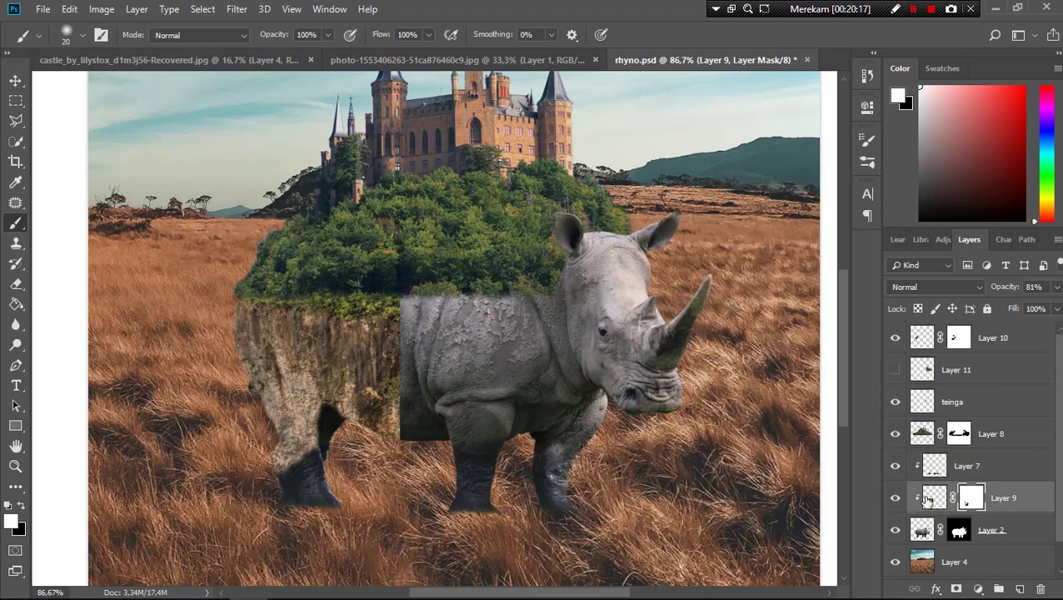
drag(934, 498, 1004, 475)
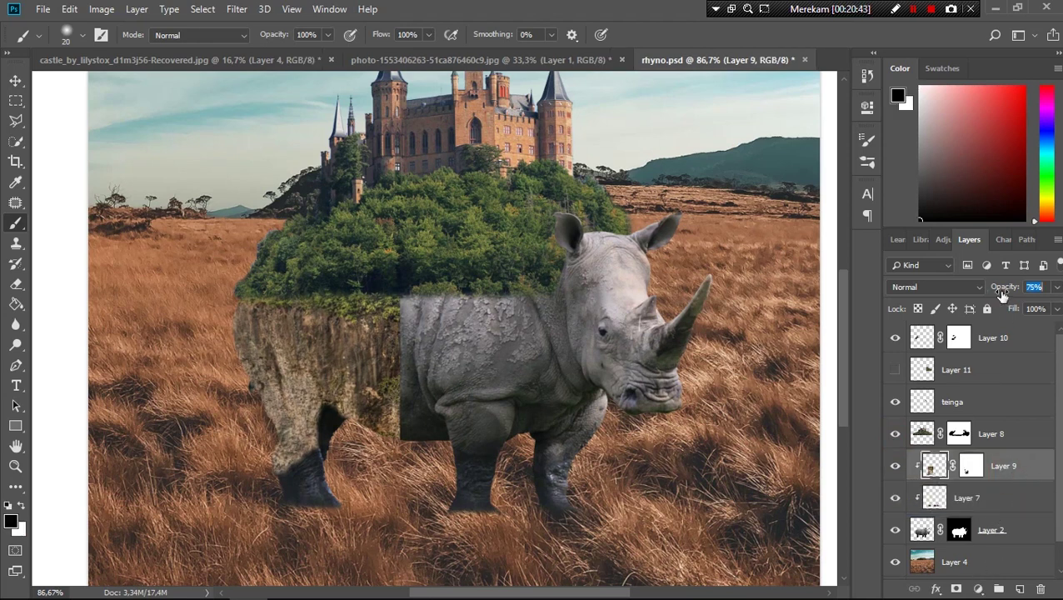
Change the cliff layer's blend mode to blend it into the rhino's hide.
click(933, 287)
click(925, 76)
scroll(920, 287, down, 4)
scroll(919, 286, down, 4)
Add a Selective Color adjustment shifting the Greens toward cyan.
click(100, 8)
click(454, 303)
drag(499, 88, 722, 116)
click(732, 175)
click(713, 207)
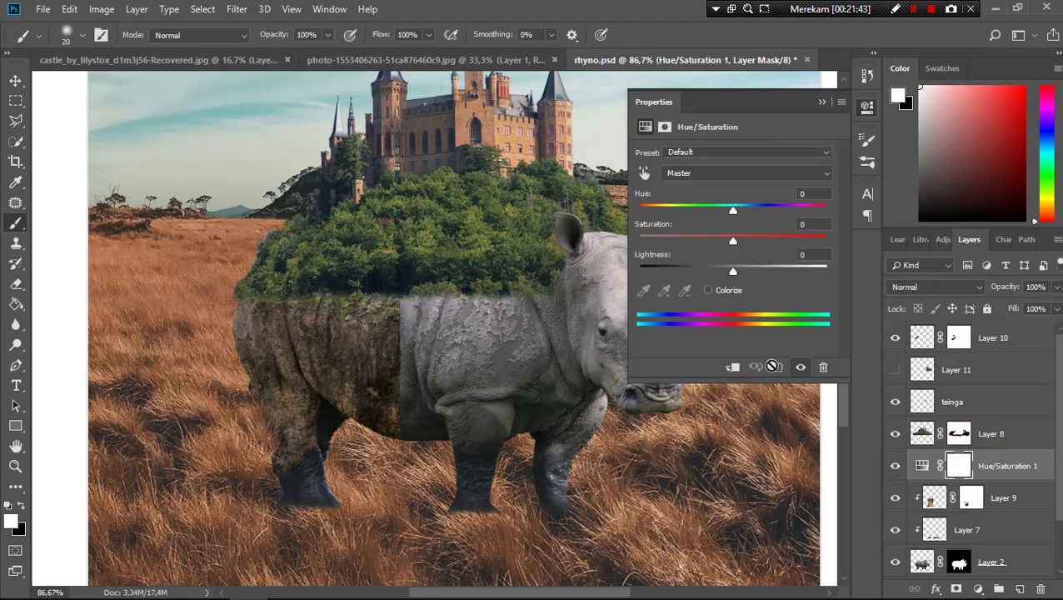
Clip a Hue/Saturation layer at +70 saturation and reveal grass along the rhino's back.
key(ctrl+alt+g)
drag(764, 247, 800, 248)
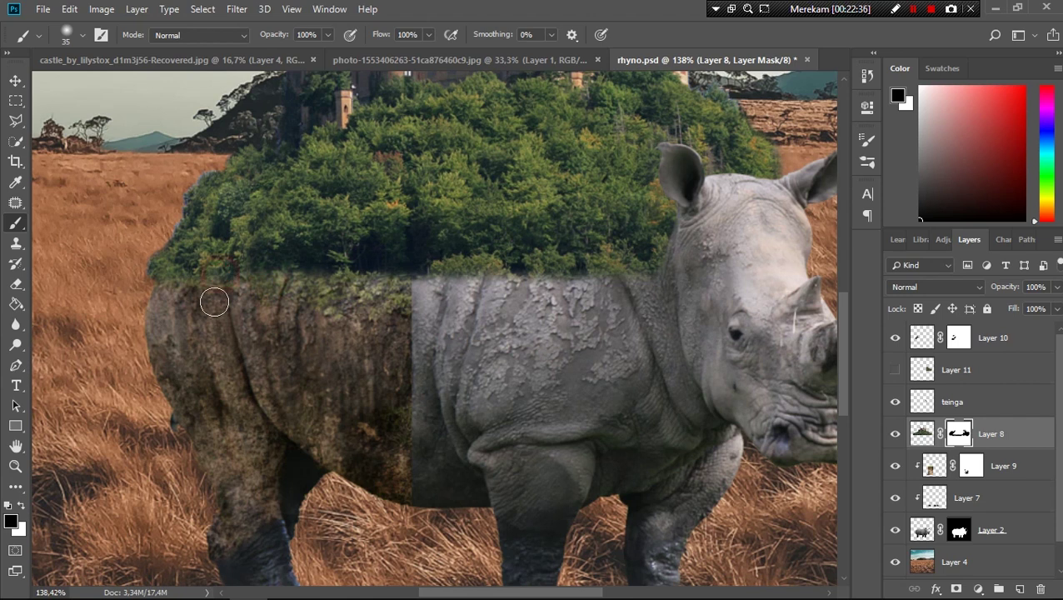
mouse_move(276, 288)
mouse_down()
mouse_move(344, 278)
mouse_move(263, 291)
mouse_up()
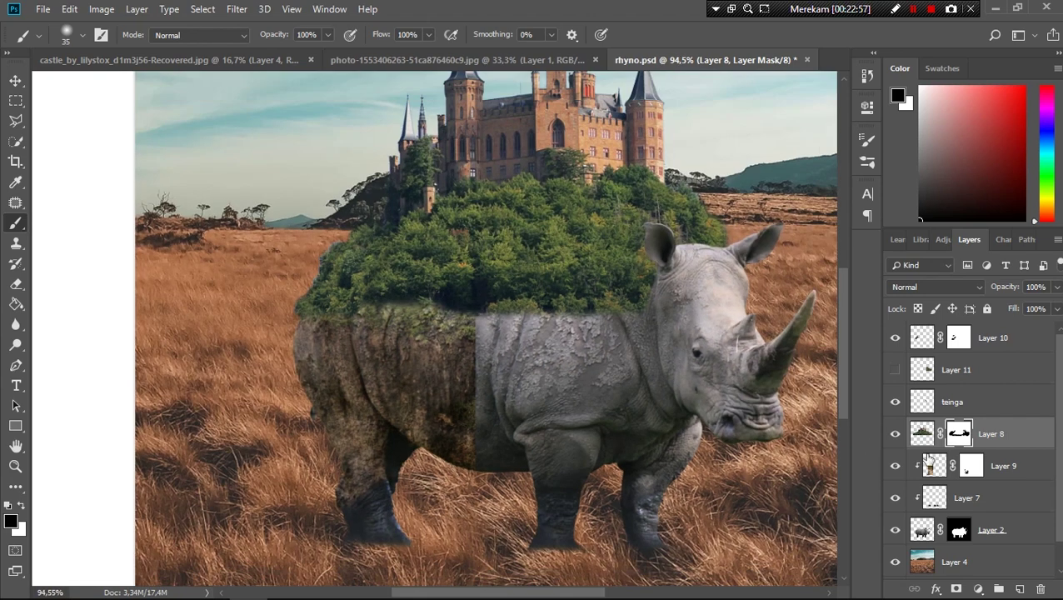
click(929, 439)
Replace a trial Levels layer with a Curves layer clipped to Layer 8, midpoint raised.
click(978, 589)
click(950, 379)
click(732, 366)
drag(743, 264, 730, 264)
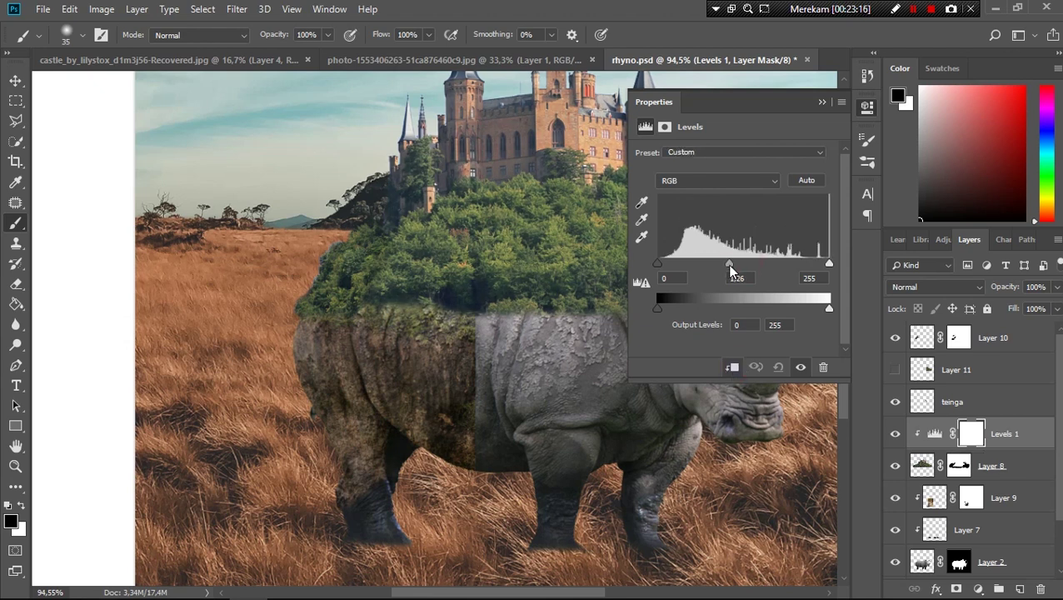
scroll(730, 270, down, 3)
key(Delete)
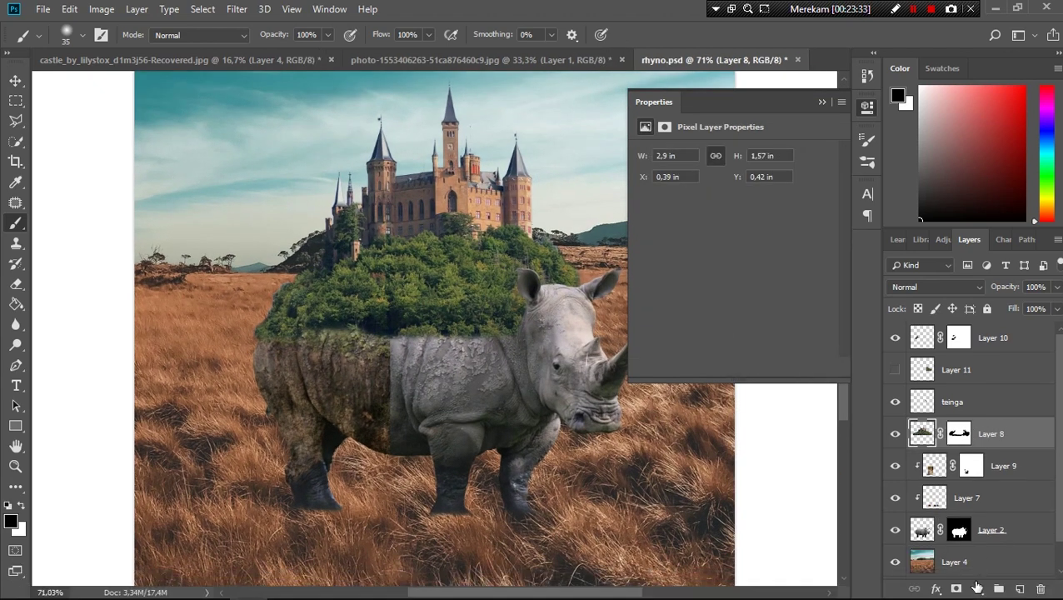
click(977, 588)
click(950, 395)
click(733, 367)
drag(747, 269, 746, 262)
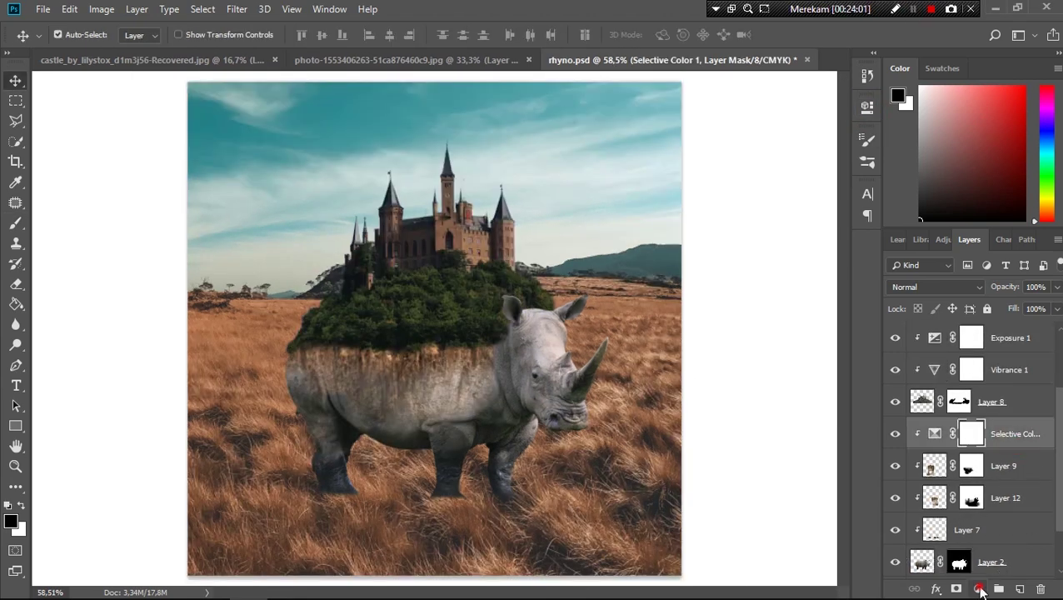
Add an Exposure layer clipped over the rhino at -1.72.
click(981, 592)
click(985, 398)
key(ctrl+alt+g)
drag(733, 192, 709, 193)
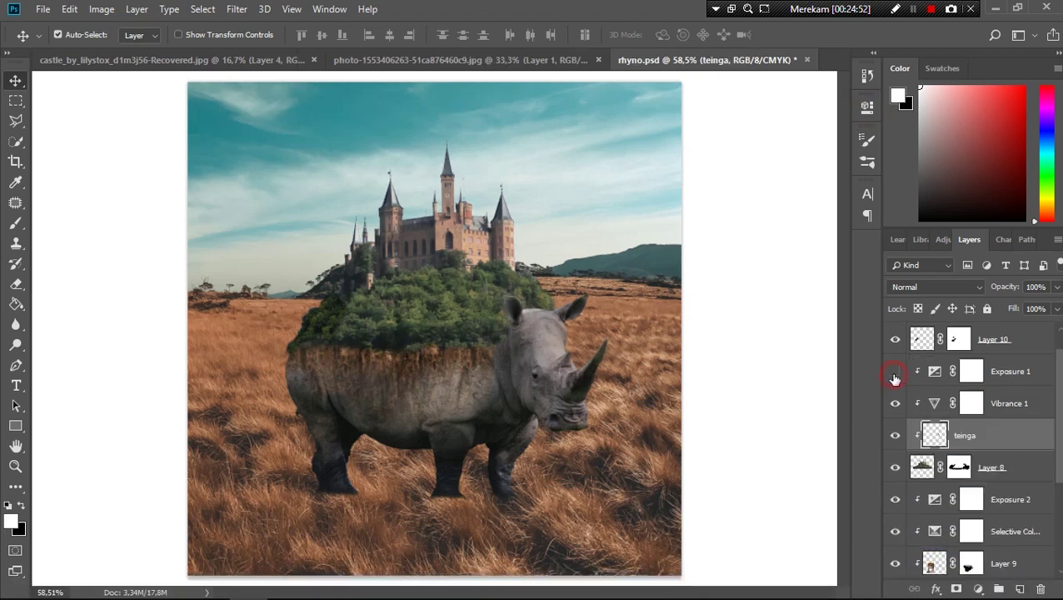
Brush Exposure 1's mask over the castle tower, central roof, windows and facade.
click(971, 370)
key(b)
scroll(542, 165, up, 5)
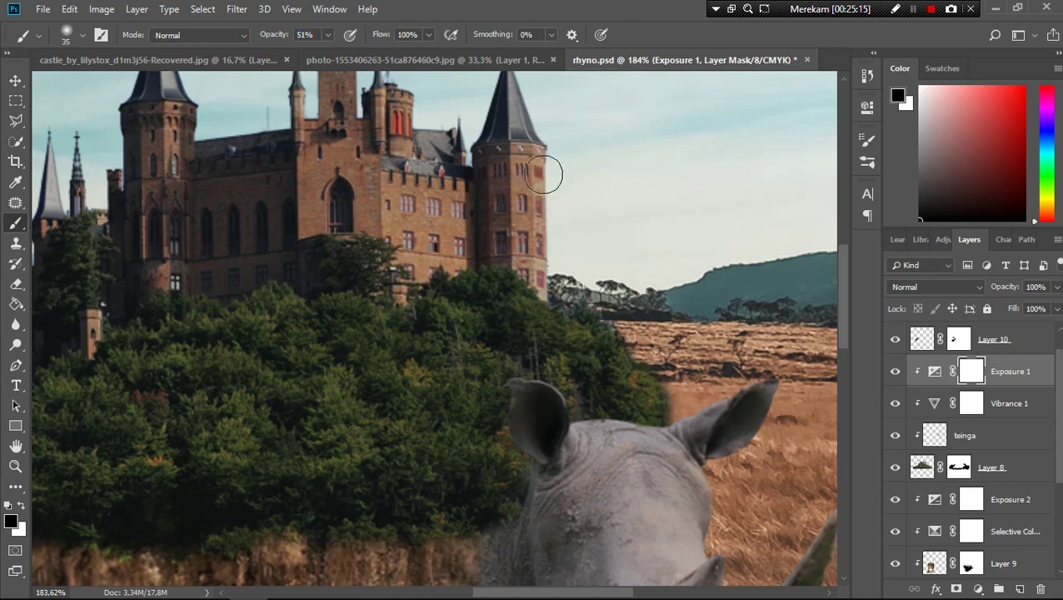
drag(542, 174, 542, 259)
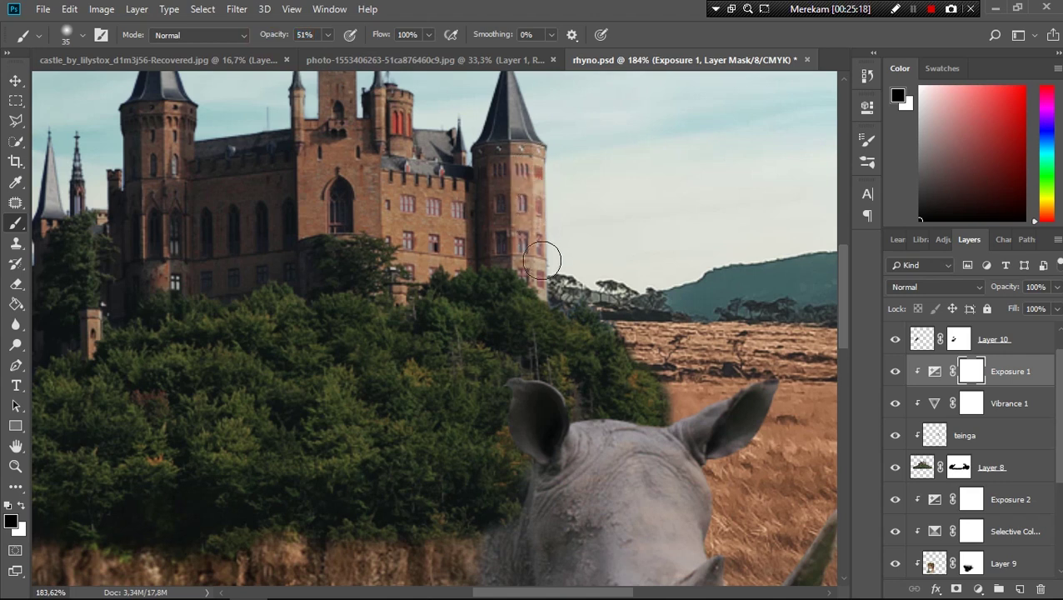
drag(533, 168, 531, 70)
drag(538, 269, 651, 389)
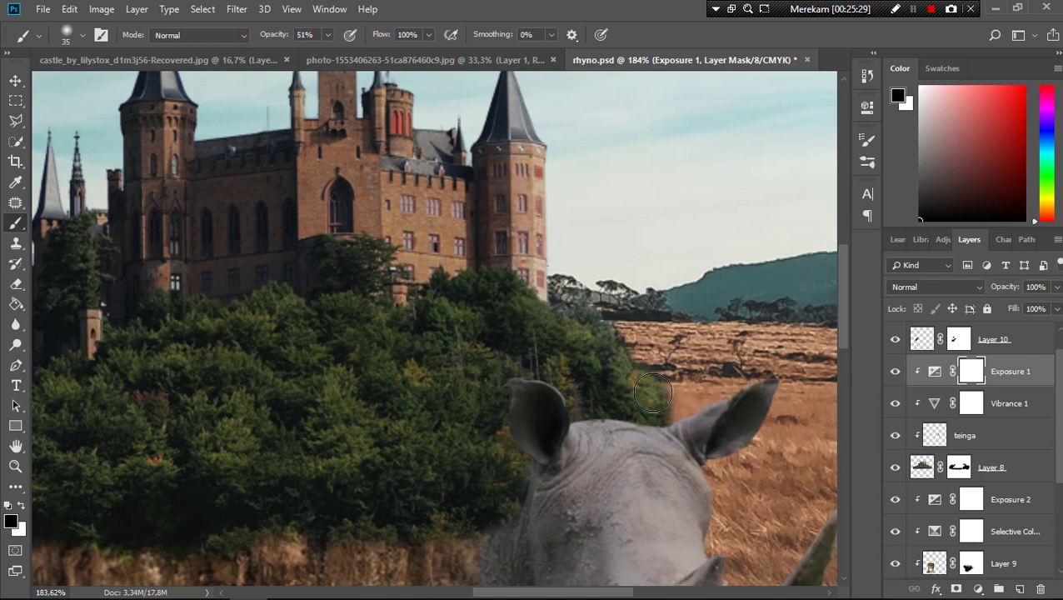
mouse_move(443, 195)
mouse_down()
mouse_move(405, 200)
mouse_move(403, 250)
mouse_move(425, 258)
mouse_move(407, 167)
mouse_up()
scroll(392, 150, up, 5)
drag(269, 37, 253, 40)
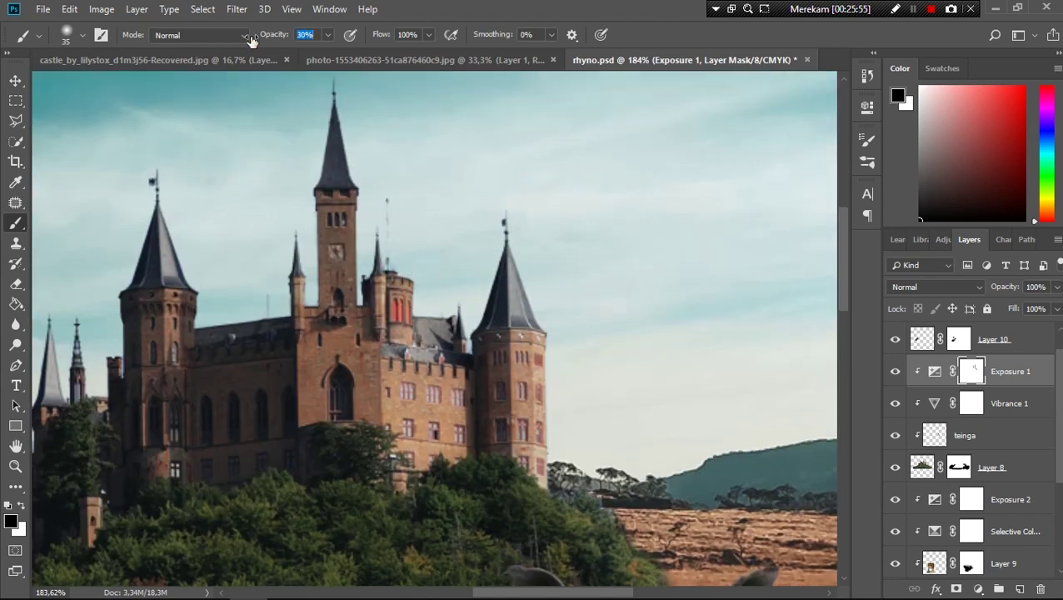
drag(344, 259, 323, 364)
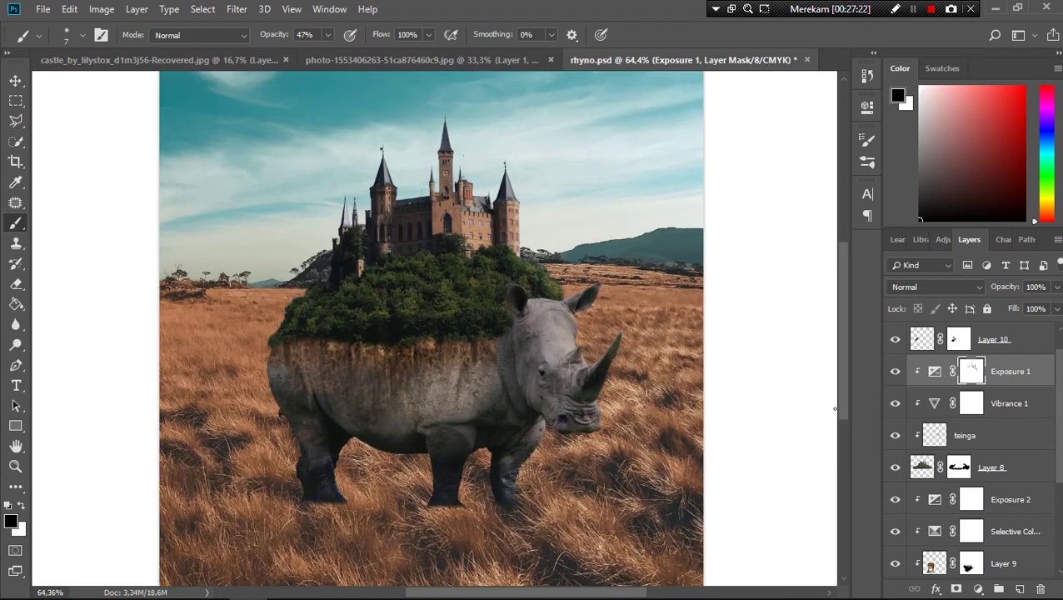
click(895, 468)
click(895, 468)
click(925, 467)
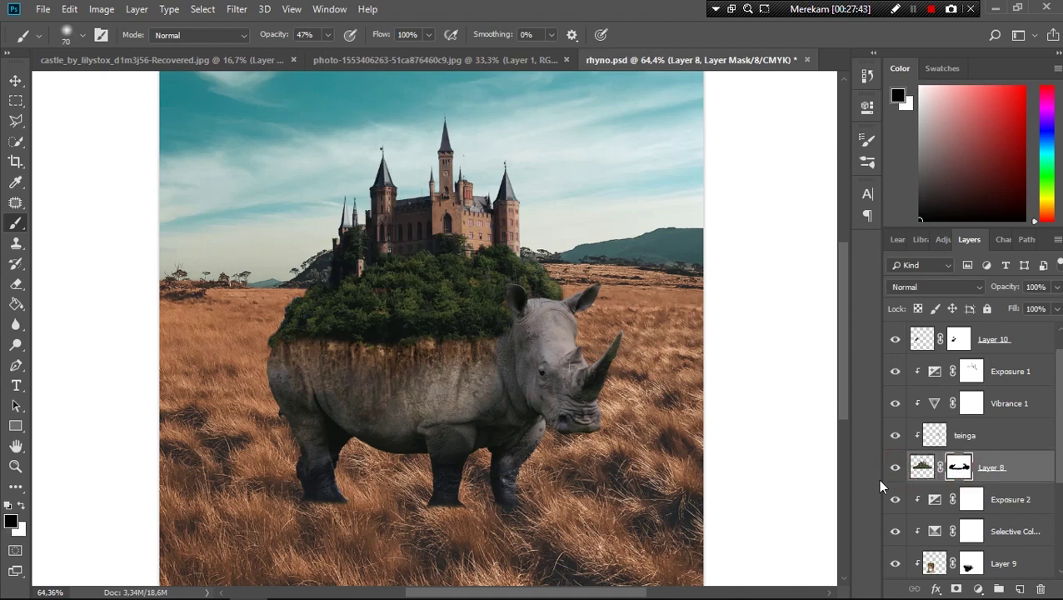
click(895, 468)
drag(1004, 287, 427, 301)
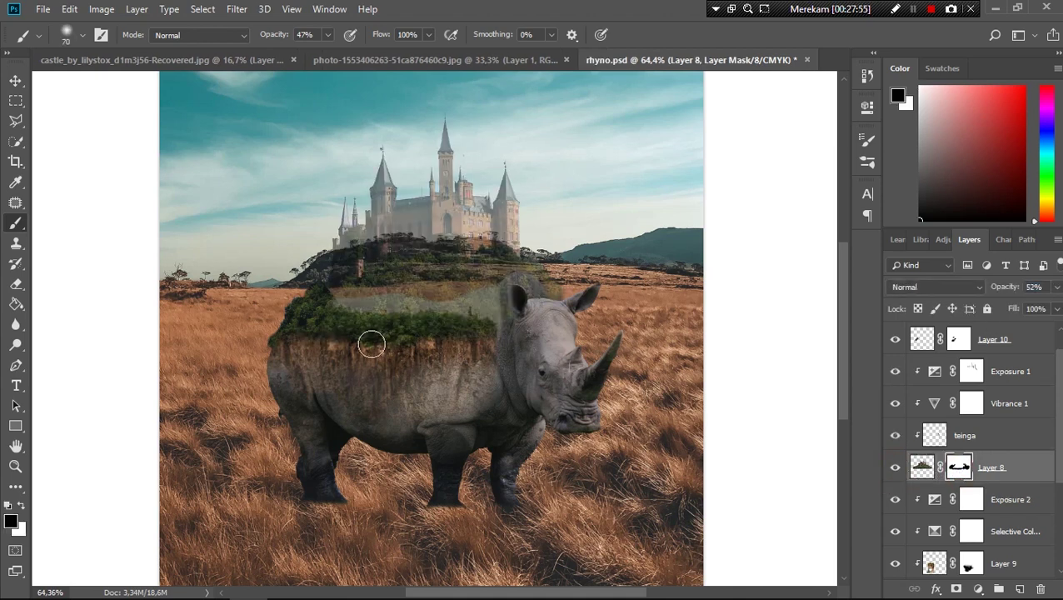
key(ctrl+z)
scroll(458, 325, up, 5)
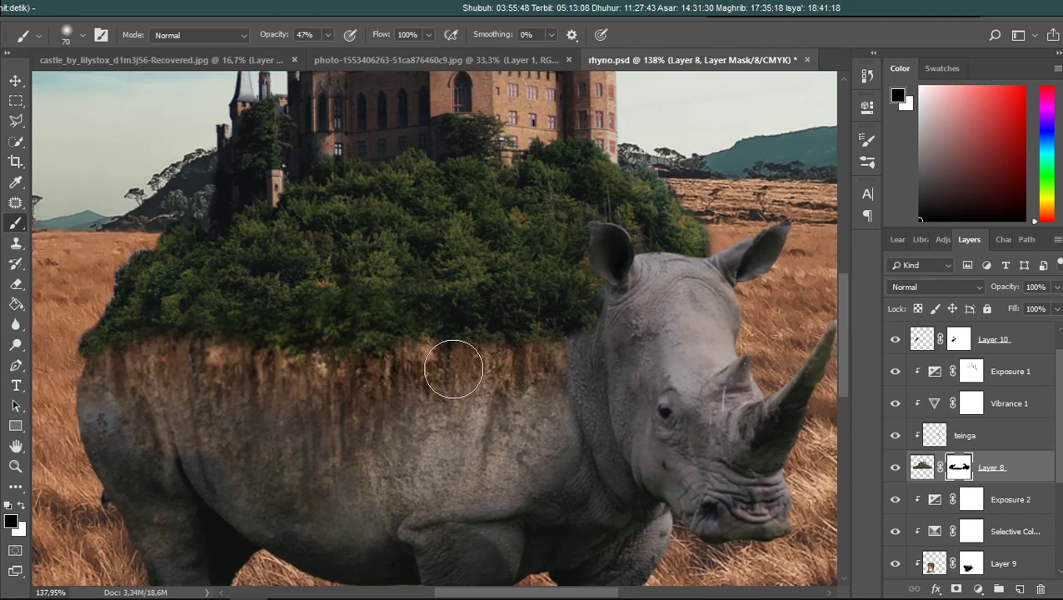
key(x)
key(bracketleft)
key(bracketleft)
key(bracketleft)
key(bracketleft)
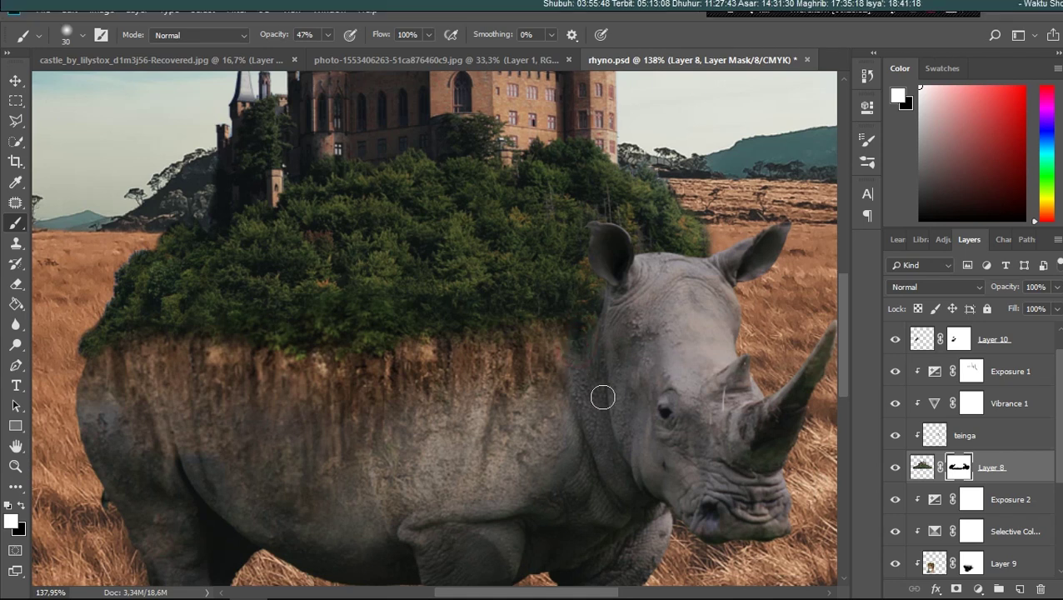
scroll(495, 370, down, 5)
scroll(983, 417, down, 2)
scroll(983, 417, down, 2)
click(1000, 371)
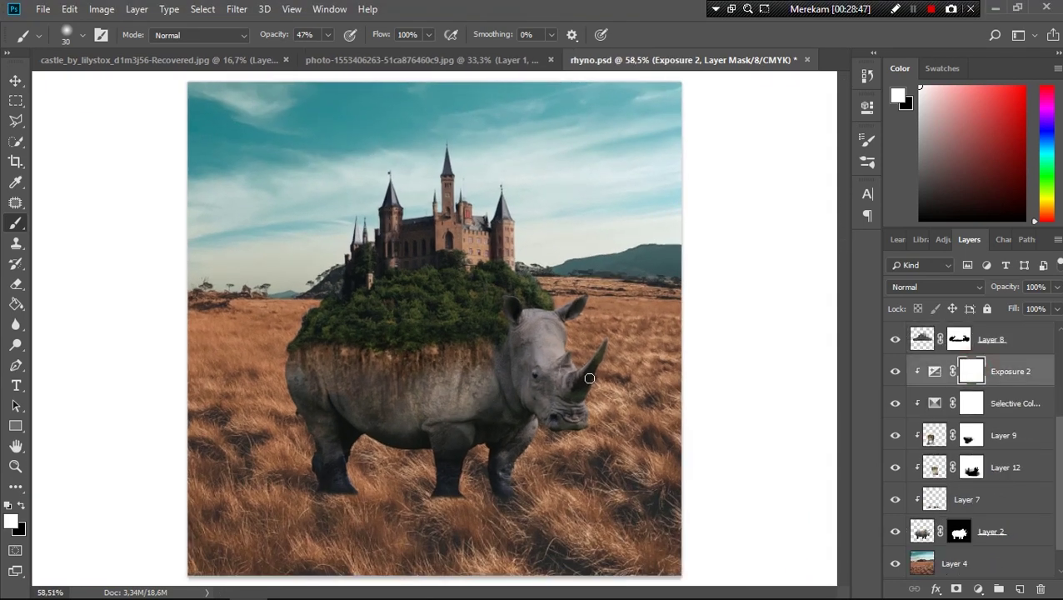
Paint black on Exposure 2's mask to clear darkening from the rhino's forehead.
scroll(561, 337, up, 5)
key(x)
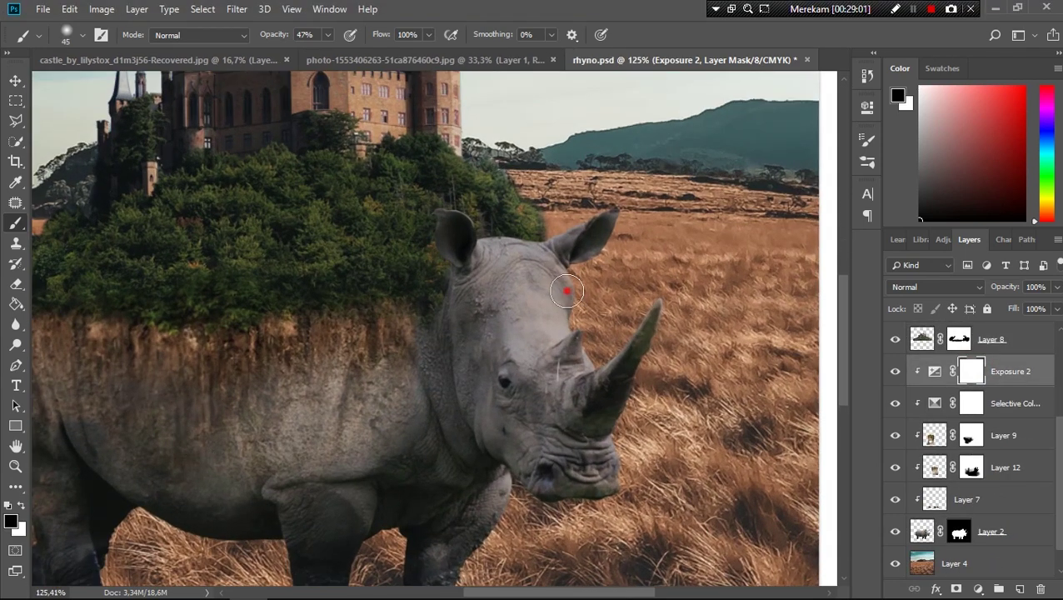
drag(571, 275, 554, 338)
drag(542, 283, 526, 302)
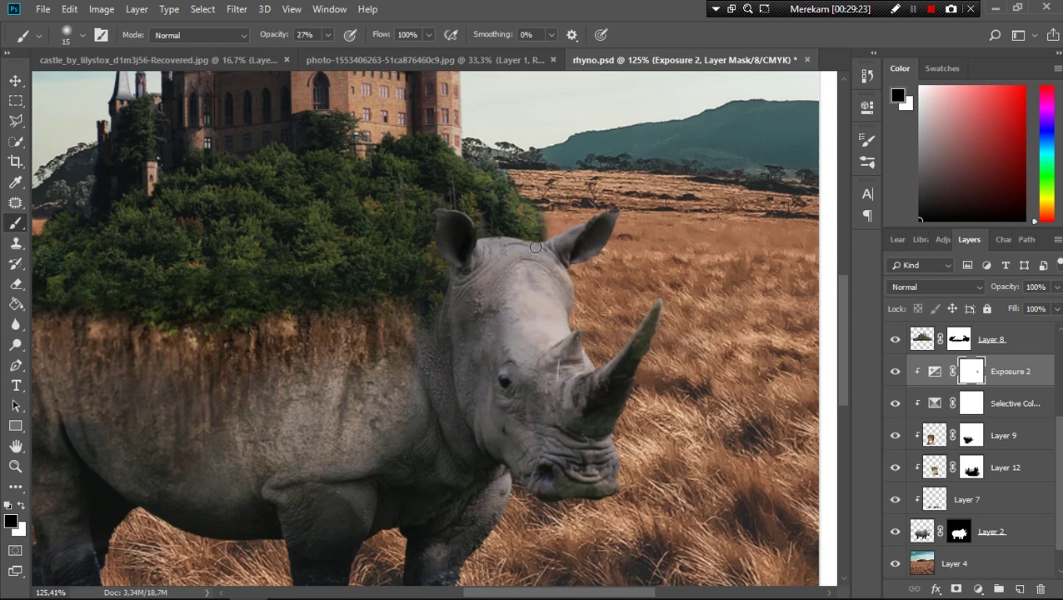
key(bracketright)
key(bracketright)
key(bracketright)
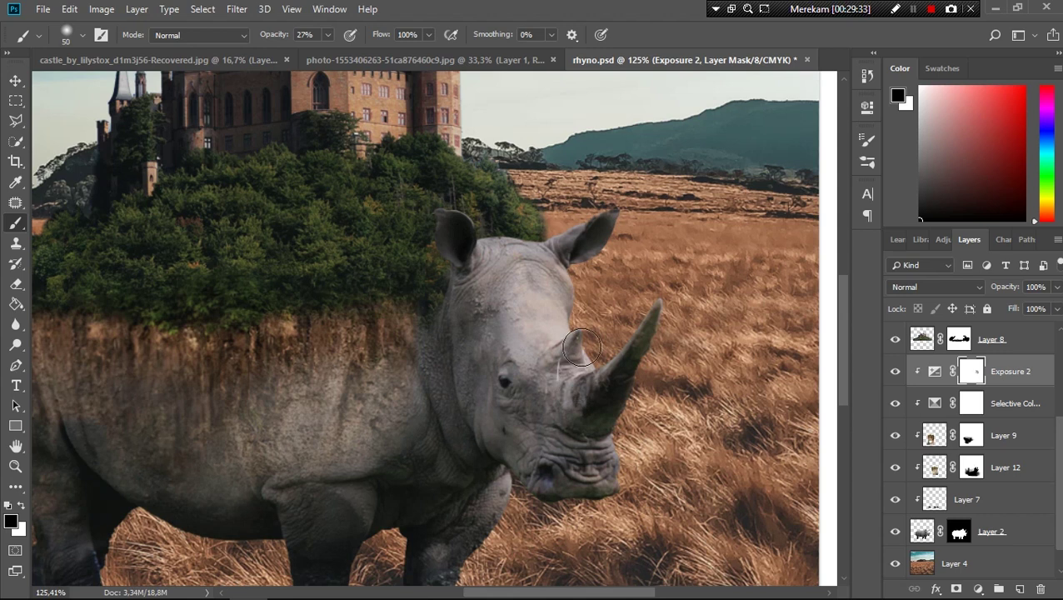
scroll(516, 523, down, 3)
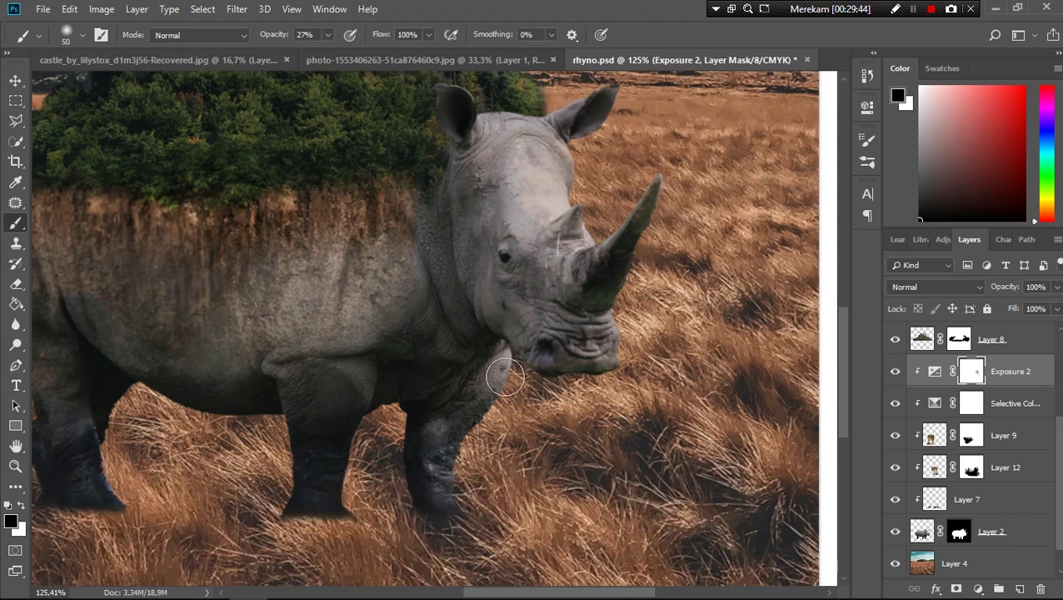
scroll(546, 412, down, 3)
scroll(546, 413, down, 3)
Set Exposure 2 to -1.17 and ready a 125 brush on its mask.
double_click(935, 372)
drag(713, 193, 722, 196)
click(972, 371)
scroll(539, 450, up, 2)
key(x)
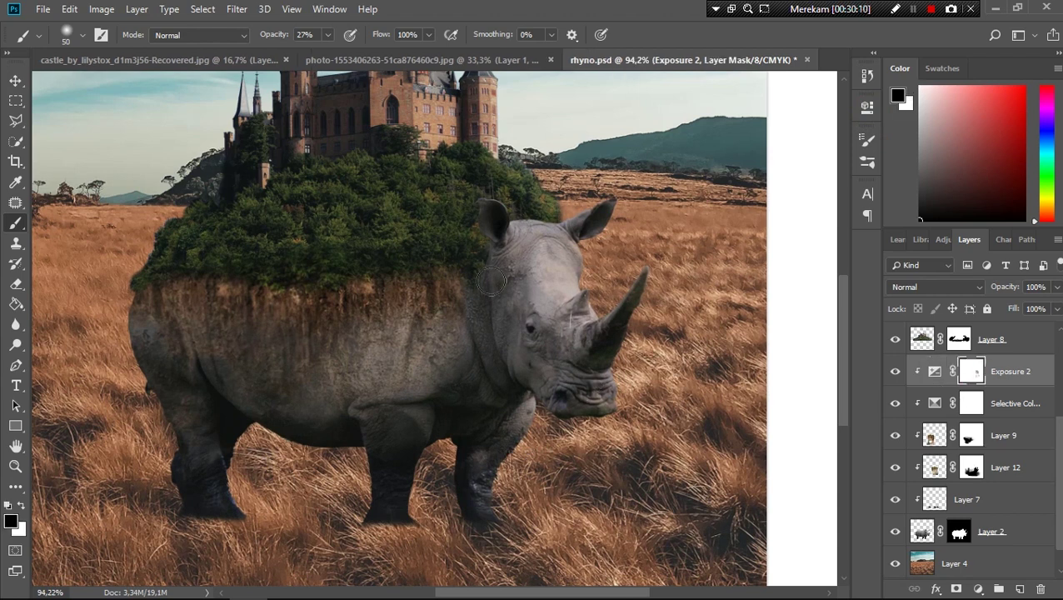
key(bracketright)
key(bracketright)
key(bracketright)
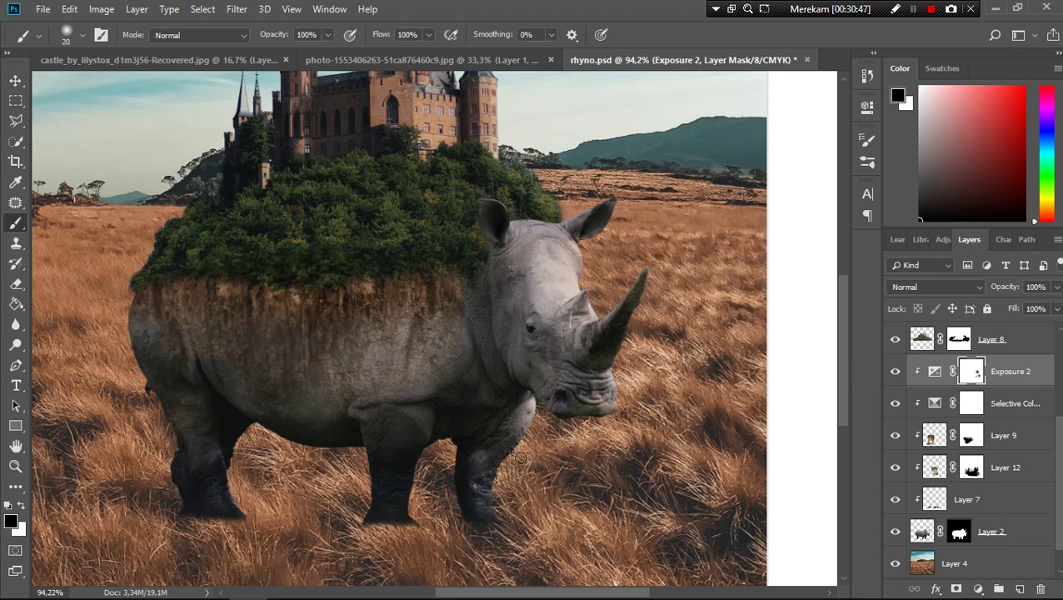
scroll(520, 458, down, 2)
scroll(1018, 531, down, 1)
Select the rhino layer's mask and adjust the brush size.
click(1019, 500)
right_click(432, 327)
key(Return)
scroll(500, 500, up, 2)
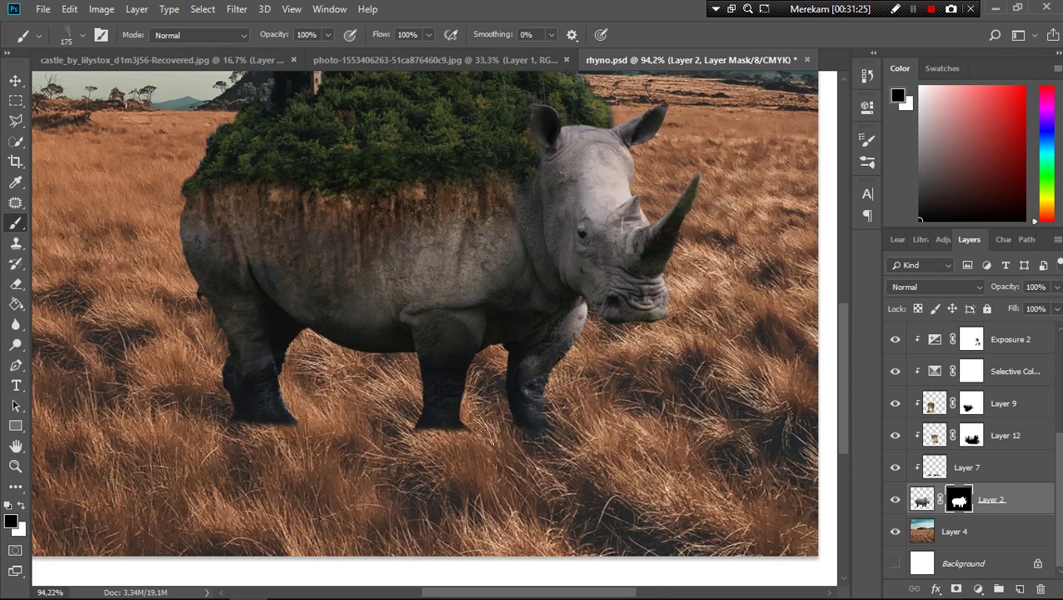
Mask the rhino's front and rear feet into the grass on Layer 2.
drag(486, 427, 491, 452)
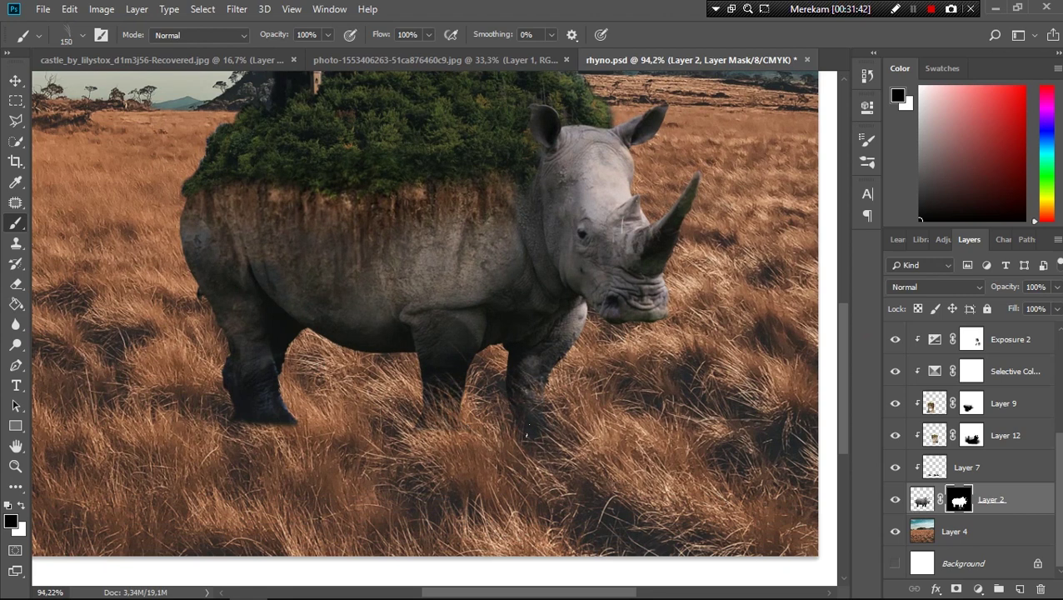
drag(261, 413, 215, 416)
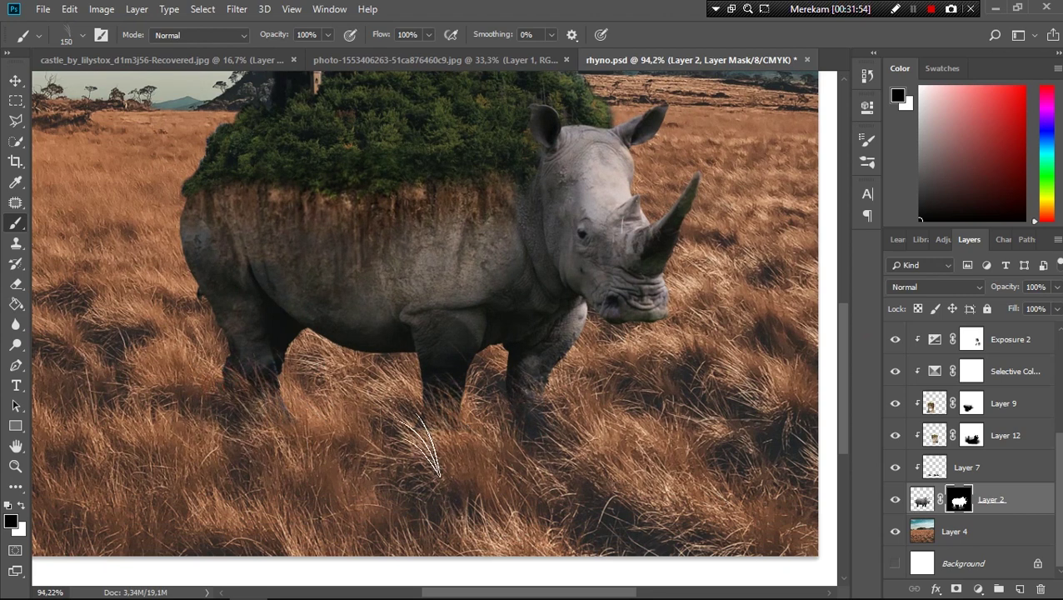
key(ctrl+0)
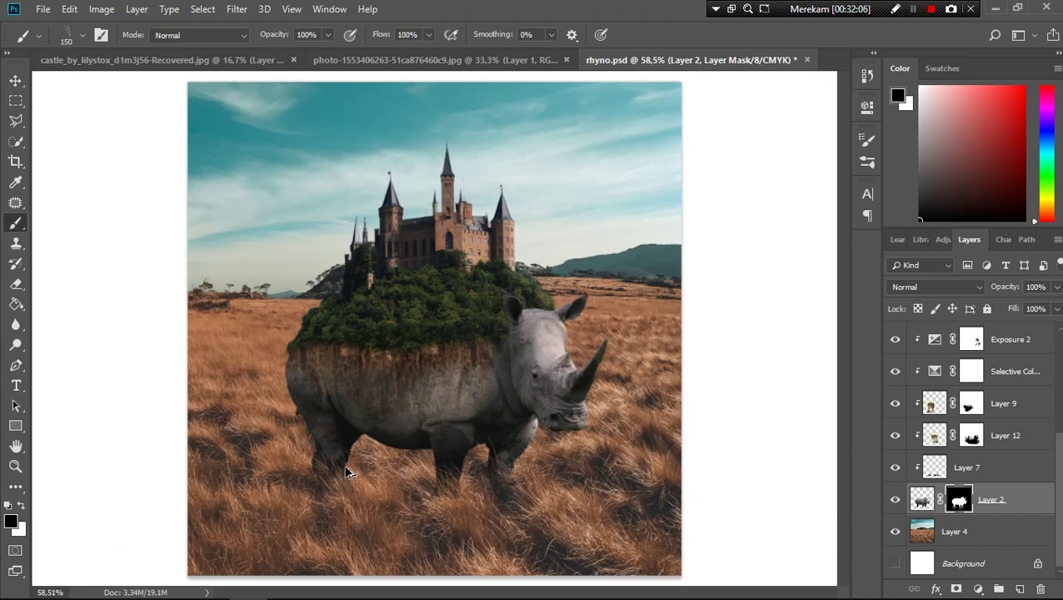
Select Layer 4 and create a new empty layer above it.
key(v)
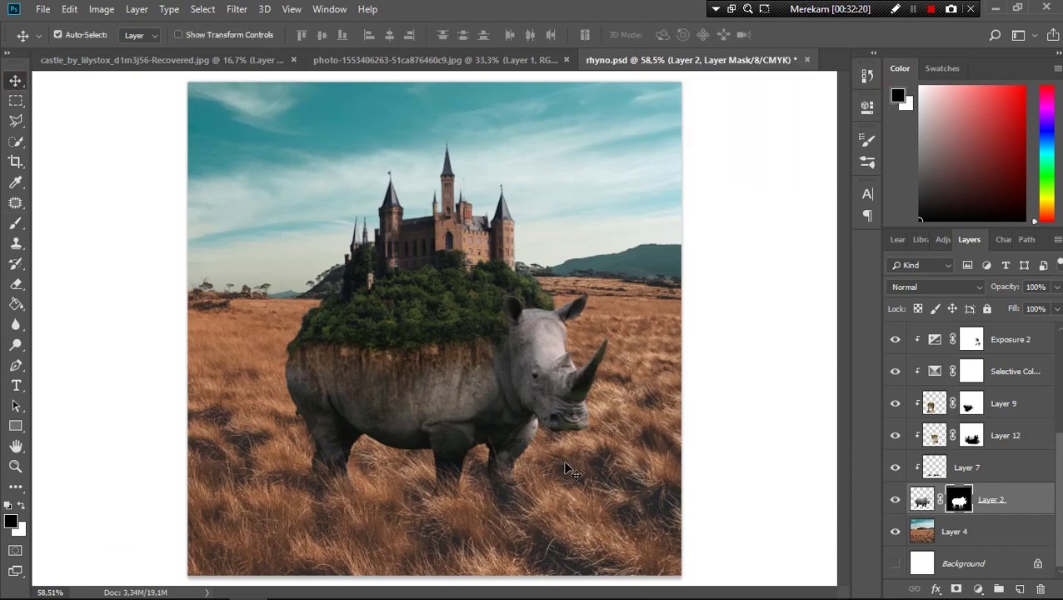
key(x)
key(alt+bracketleft)
key(ctrl+shift+alt+n)
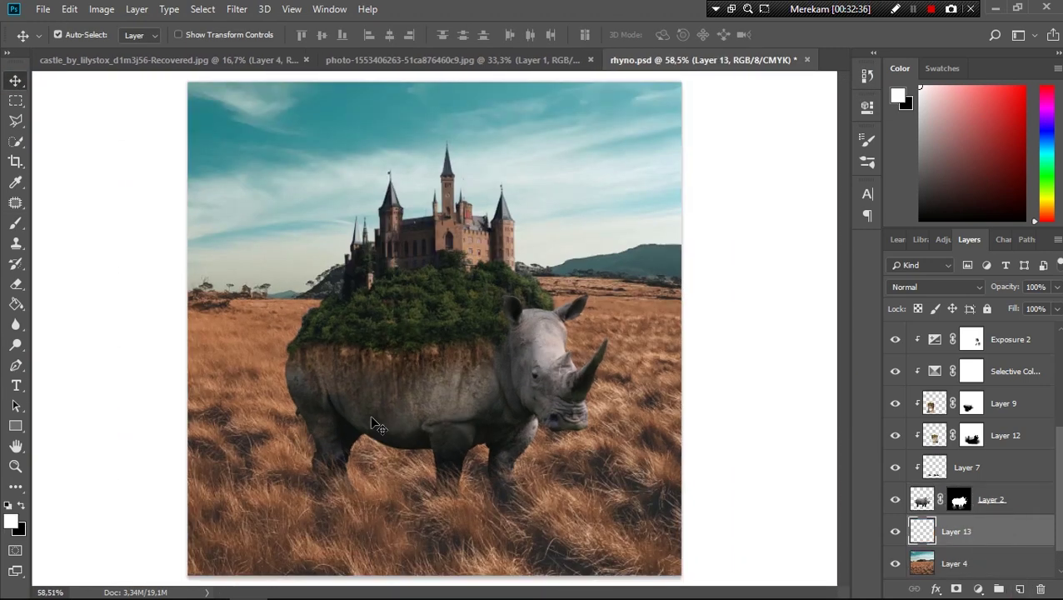
With a flattened elliptical brush, paint a broad black ground shadow at about 57% opacity.
key(b)
right_click(417, 321)
drag(475, 367, 475, 382)
key(Return)
click(23, 505)
mouse_move(375, 484)
mouse_down()
mouse_move(244, 498)
mouse_move(430, 489)
mouse_move(434, 502)
mouse_move(227, 525)
mouse_move(227, 536)
mouse_move(463, 498)
mouse_move(335, 487)
mouse_up()
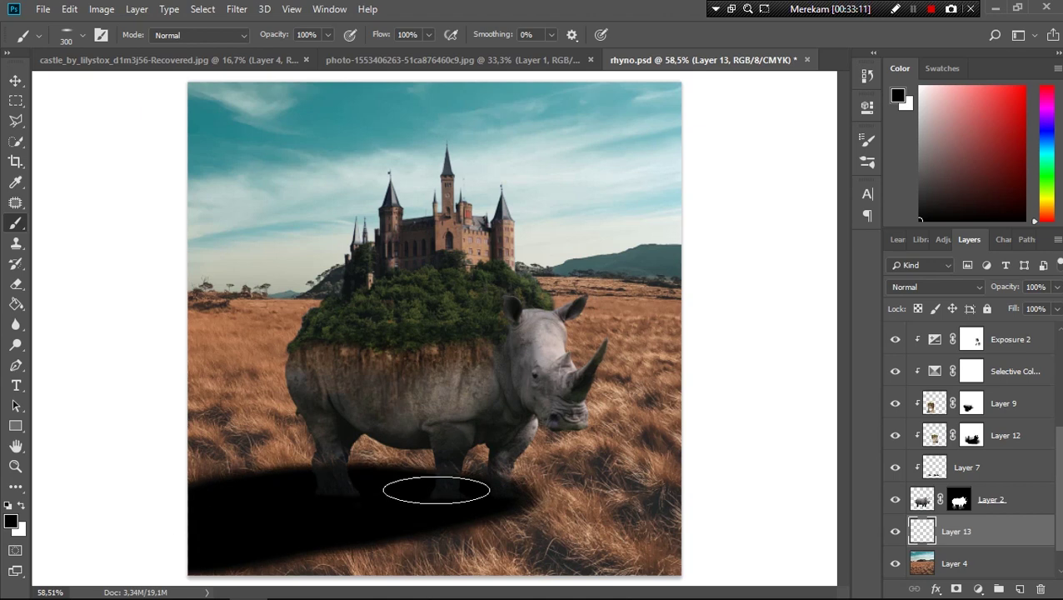
drag(1005, 287, 971, 302)
Paint foot shadows on a new layer at about 38%, then hide both shadow layers.
click(1021, 590)
key(bracketleft)
key(bracketleft)
key(bracketleft)
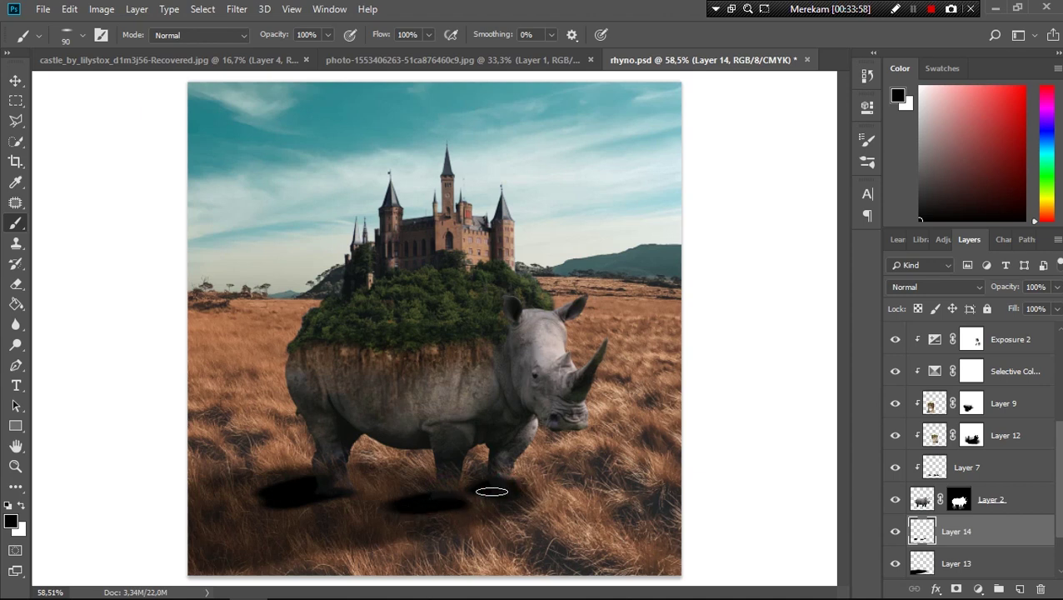
drag(1005, 287, 971, 290)
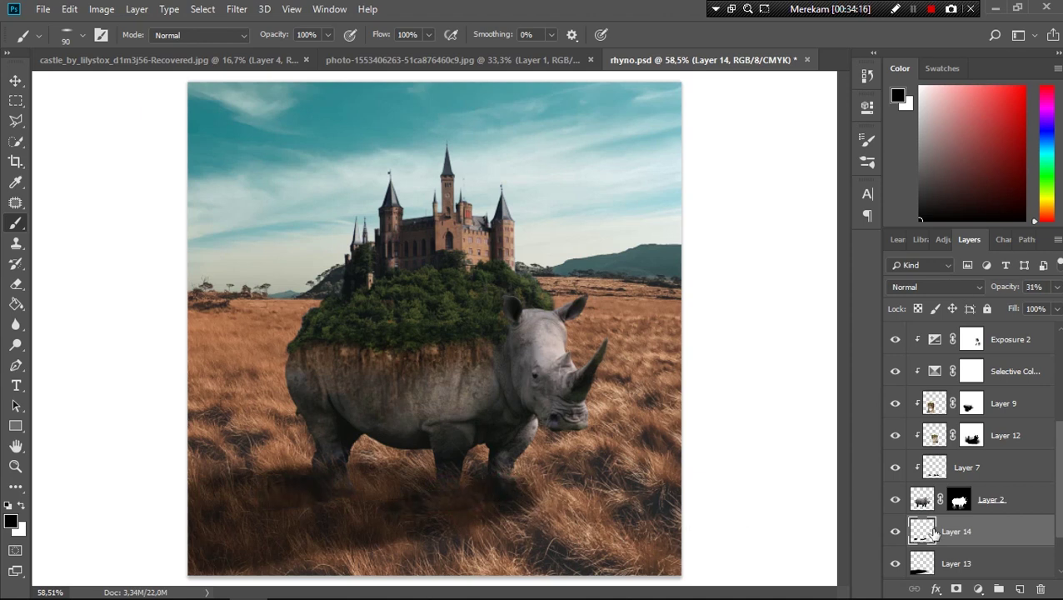
click(958, 564)
drag(896, 563, 895, 531)
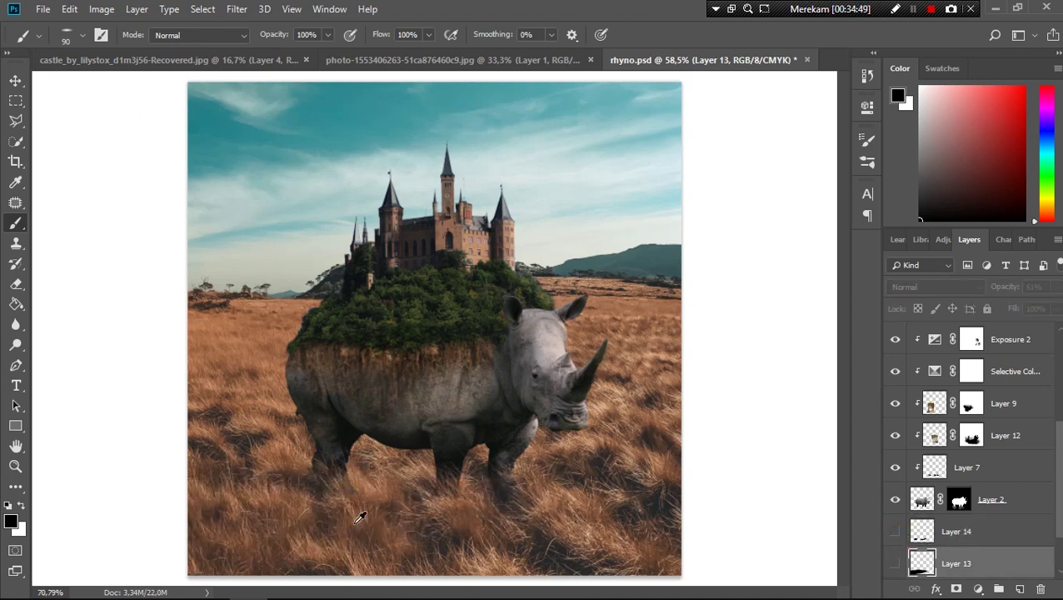
scroll(699, 469, down, 1)
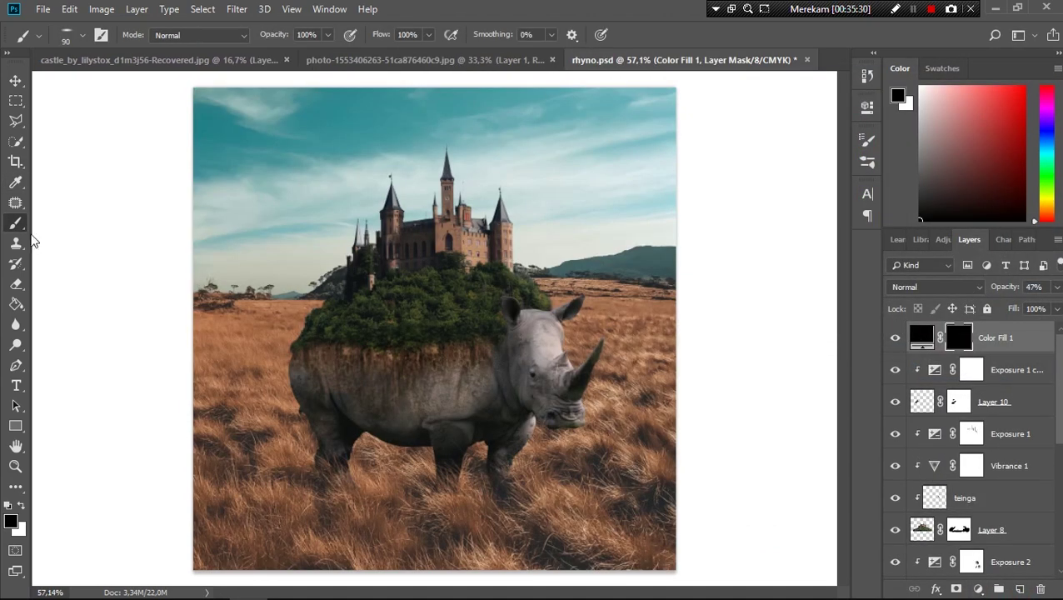
Paint the black fill's darkening over the rhino's body, neck and cheek at 66% opacity.
right_click(382, 336)
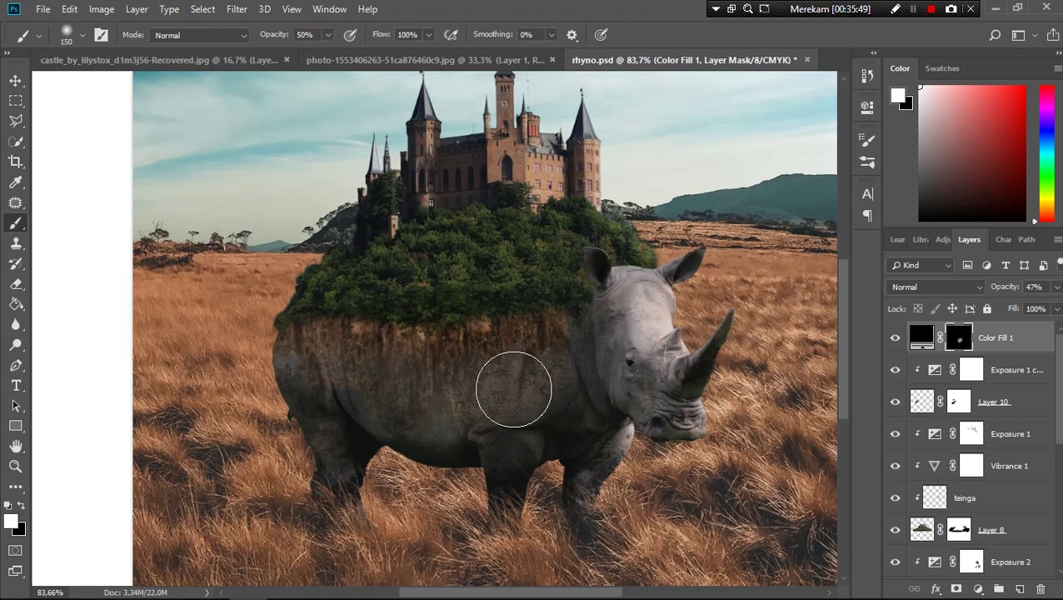
drag(513, 390, 551, 364)
key(bracketleft)
key(bracketleft)
key(bracketleft)
drag(340, 351, 417, 367)
drag(535, 335, 327, 365)
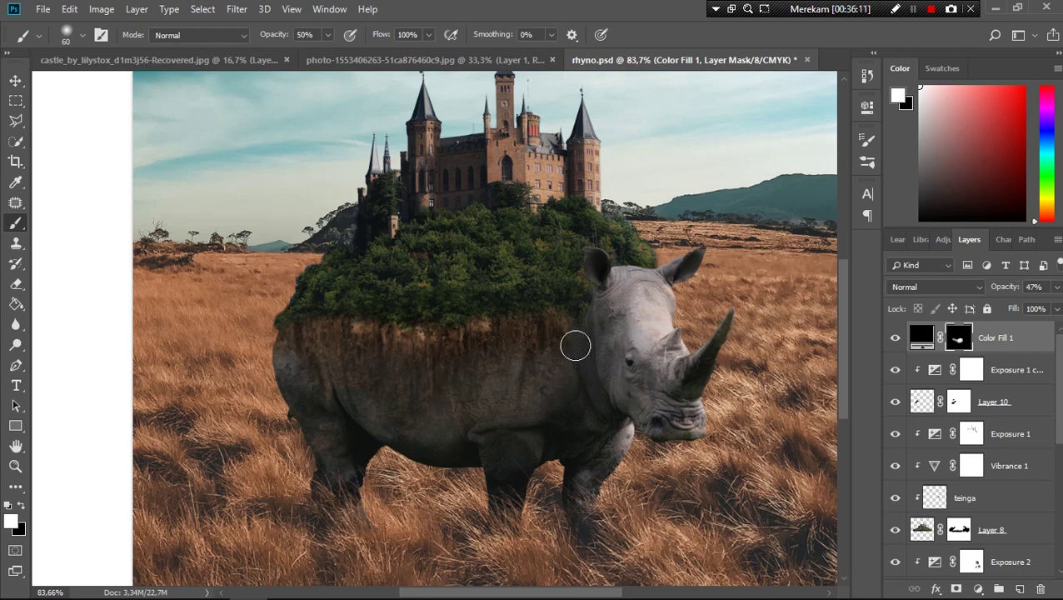
drag(604, 310, 621, 389)
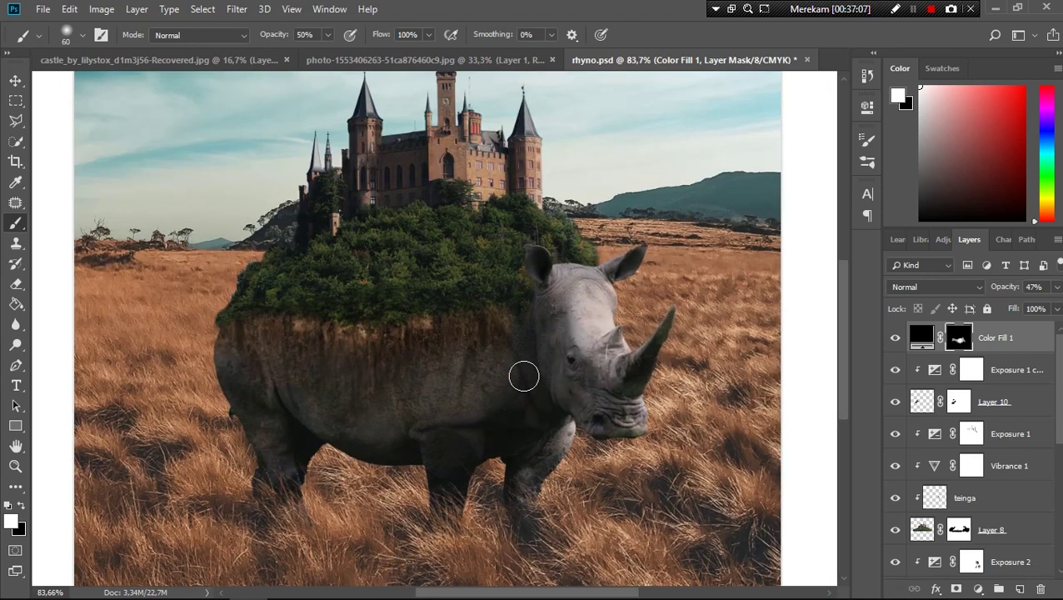
drag(1011, 297, 1033, 297)
Extend the black fill's mask over the rhino's lower body, legs and belly.
mouse_move(377, 414)
mouse_down()
mouse_move(358, 406)
mouse_move(275, 467)
mouse_up()
key(bracketleft)
key(ctrl+alt+g)
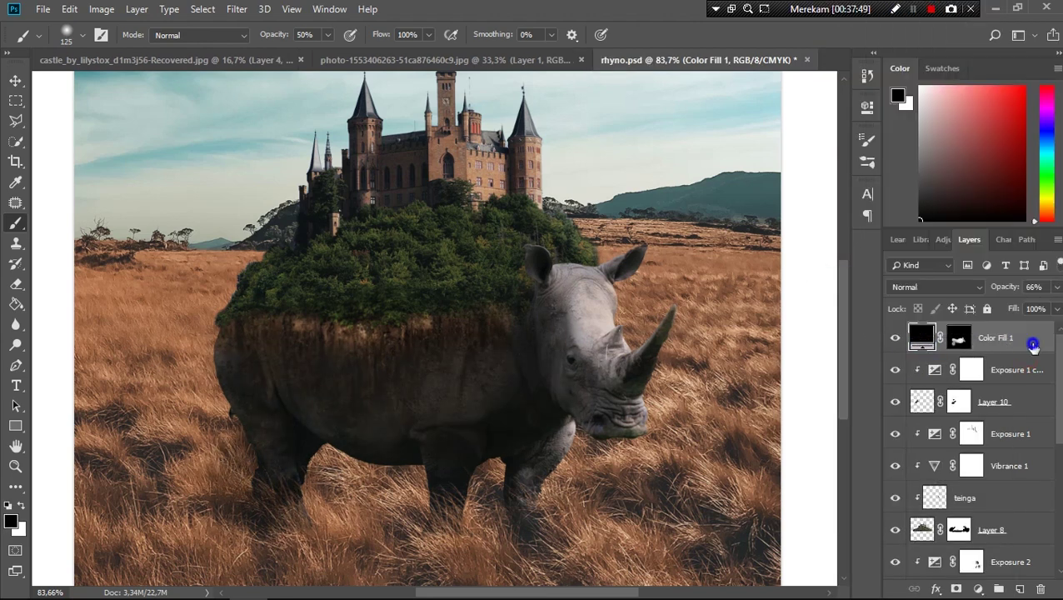
click(959, 337)
key(x)
key(bracketleft)
key(bracketleft)
key(bracketleft)
drag(396, 425, 336, 427)
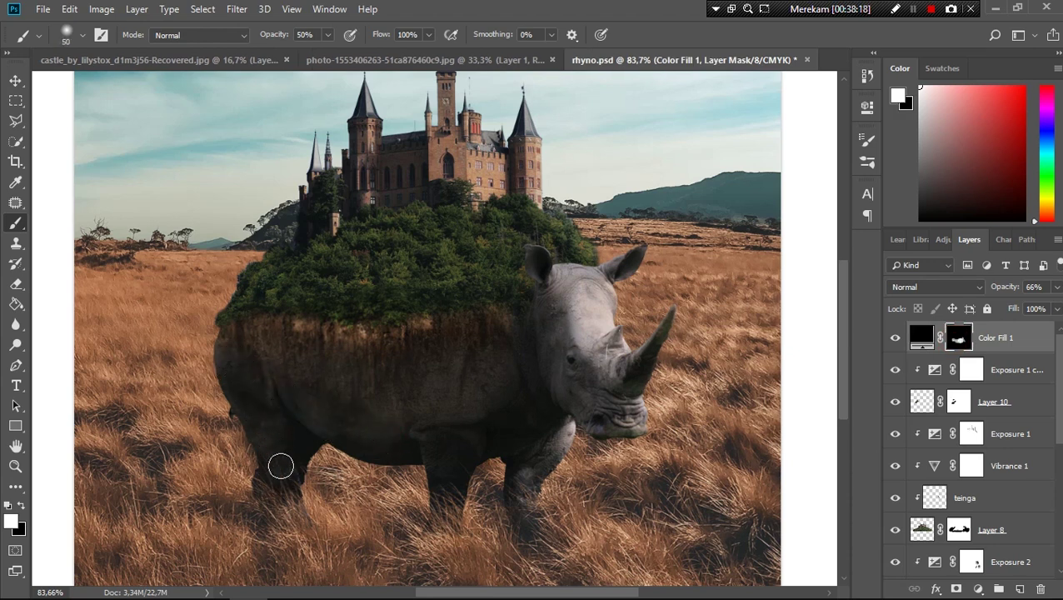
key(bracketright)
key(bracketright)
key(bracketright)
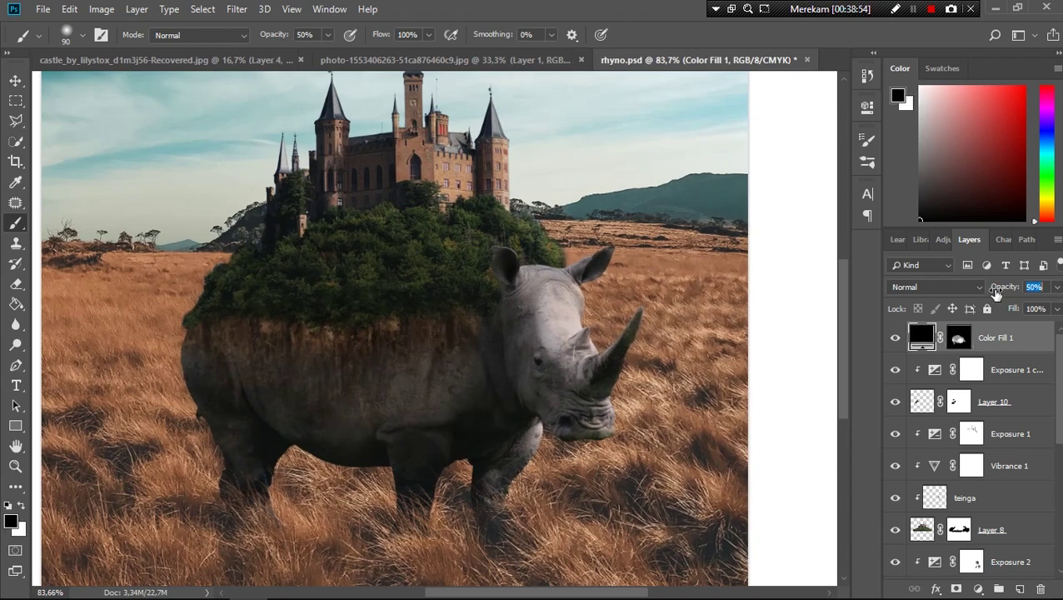
click(896, 337)
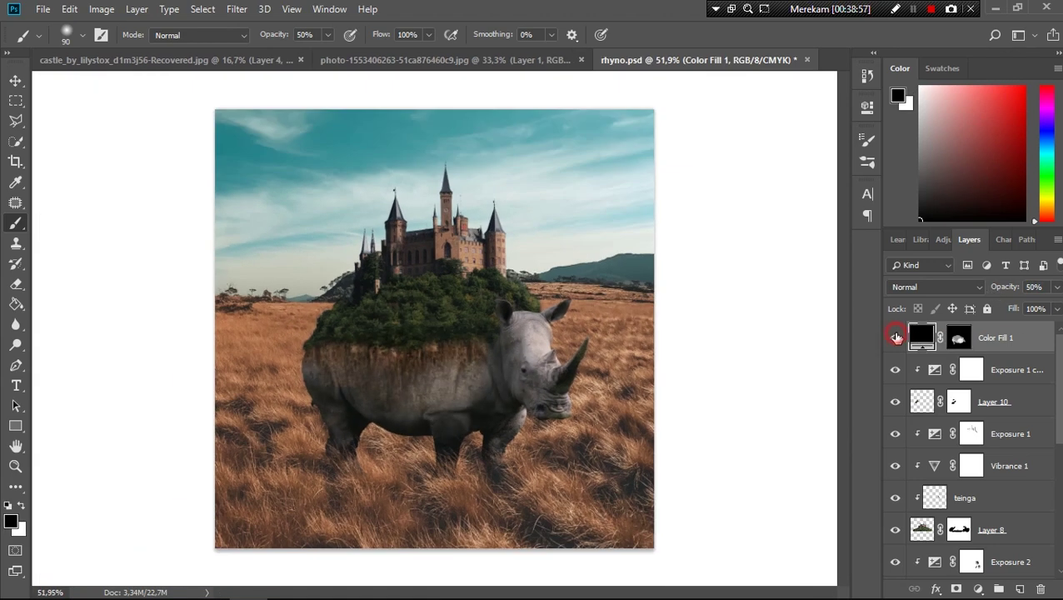
Compare the black fill on and off, then add a new solid colour fill layer with a see-through blend mode.
click(896, 338)
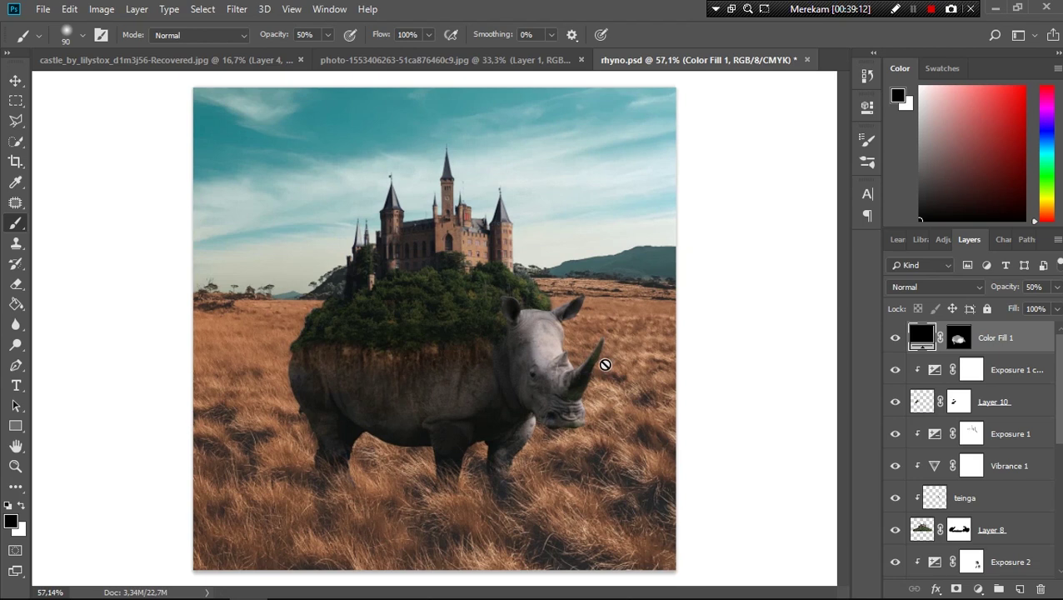
click(979, 590)
click(977, 313)
click(843, 143)
click(1004, 109)
click(946, 287)
click(932, 305)
Change the fill colour to orange and set its blend mode to Soft Light.
double_click(921, 337)
click(869, 285)
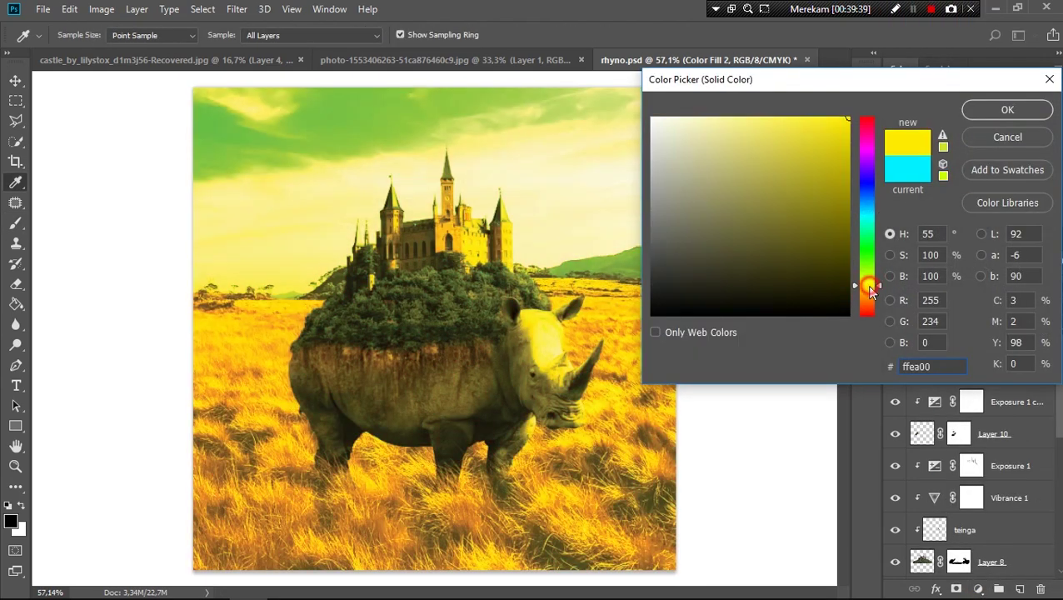
drag(869, 290, 865, 293)
click(1008, 109)
click(935, 287)
key(Down)
key(Down)
key(Down)
key(Down)
key(Down)
Invert the orange fill's mask, clip it to Layer 2, paint white over the rhino's head, then delete it.
click(958, 337)
key(ctrl+i)
key(x)
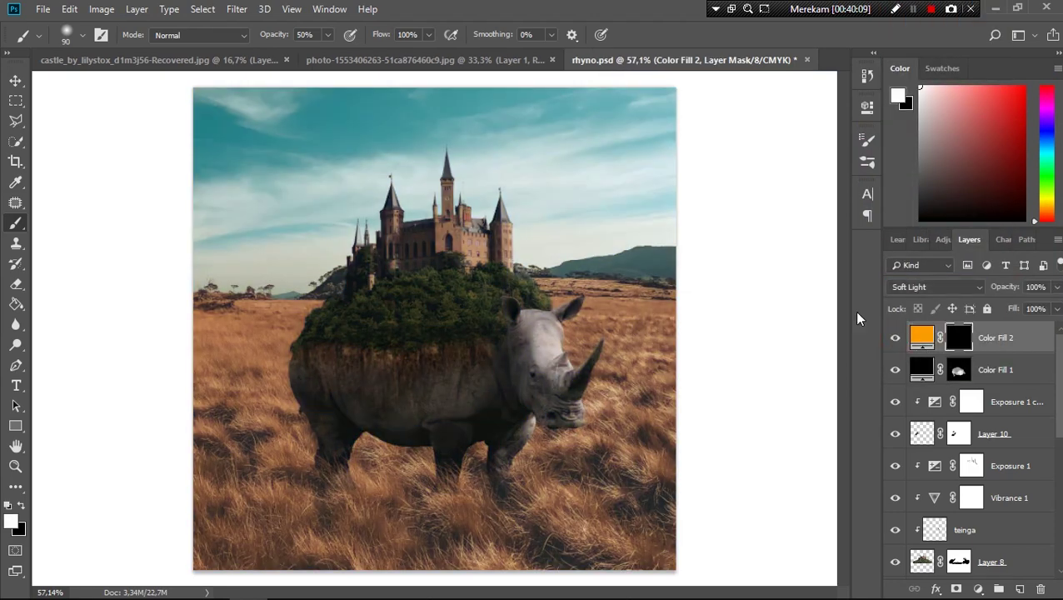
key(bracketright)
key(bracketright)
key(bracketright)
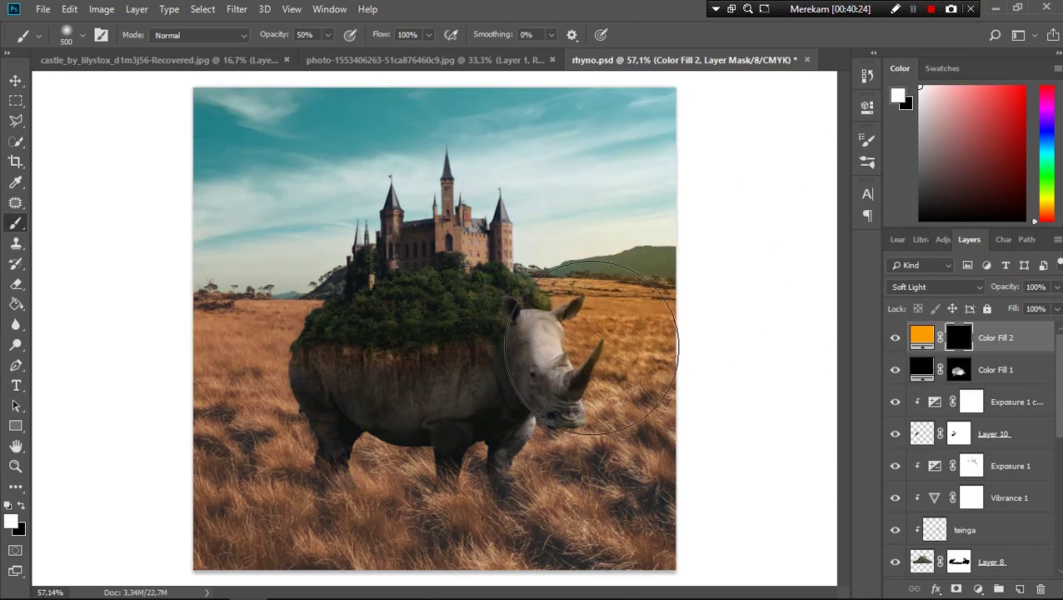
drag(1005, 342, 998, 487)
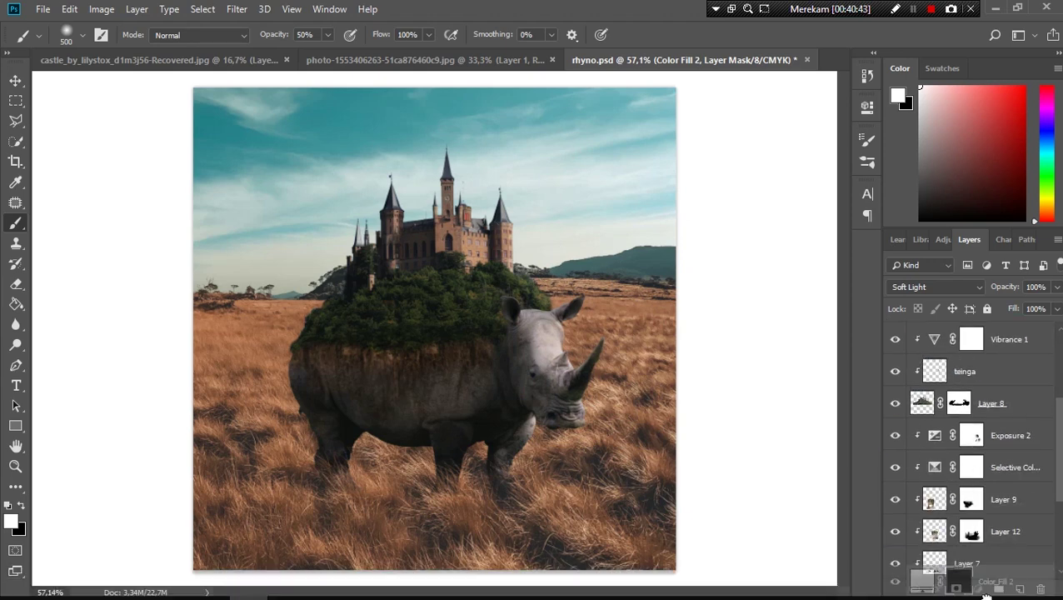
mouse_move(630, 366)
mouse_down()
mouse_move(591, 392)
mouse_move(641, 233)
mouse_up()
scroll(592, 417, up, 3)
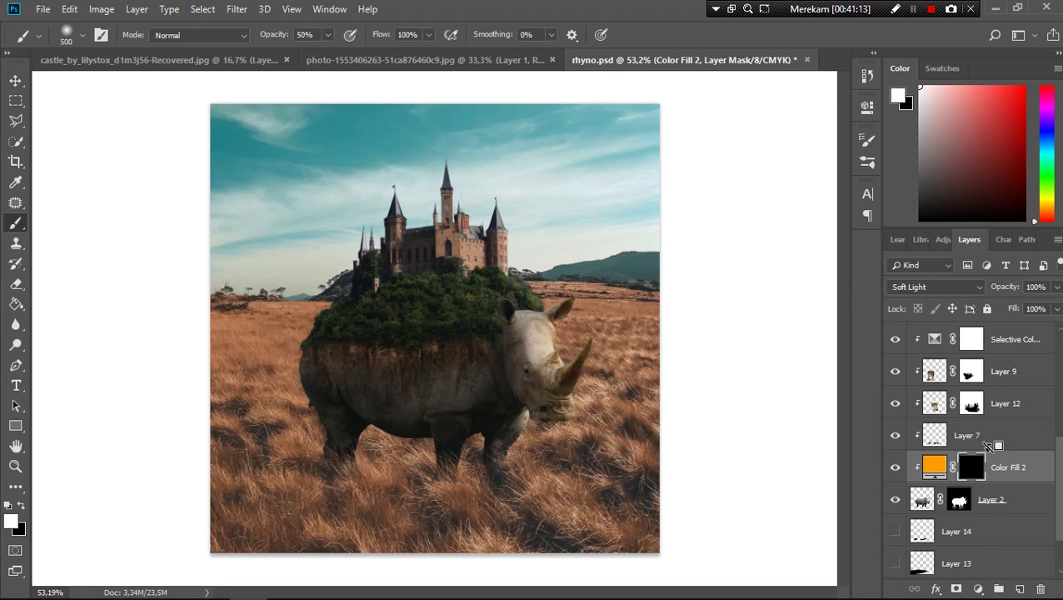
drag(1009, 467, 1041, 589)
click(978, 589)
Add a clipped Brightness/Contrast 1 layer at brightness 26, contrast 35, and invert its mask.
click(925, 372)
mouse_move(733, 192)
mouse_down()
mouse_move(753, 194)
mouse_move(780, 227)
mouse_up()
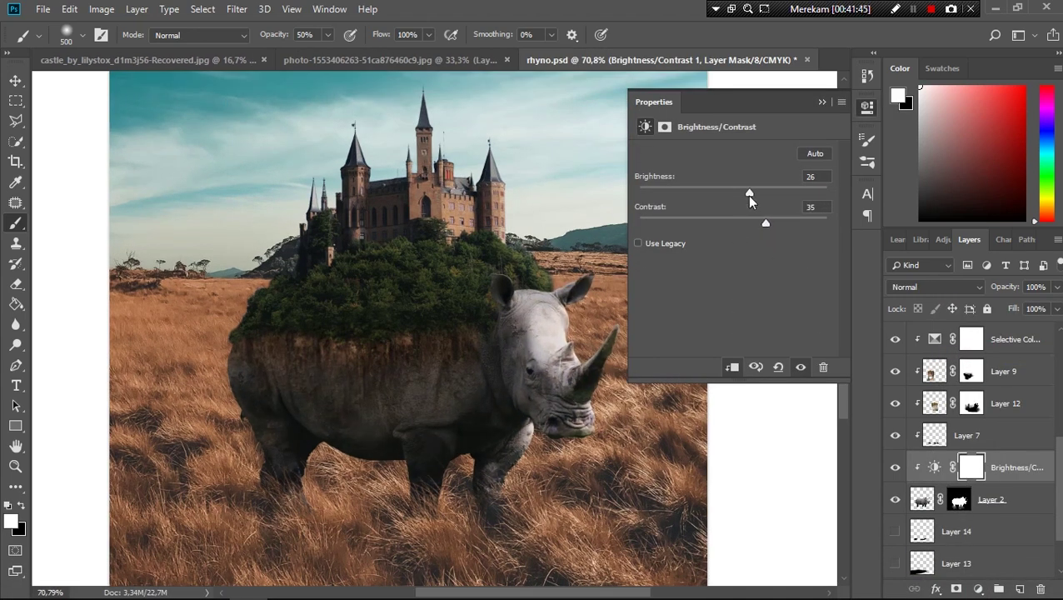
click(868, 109)
click(896, 470)
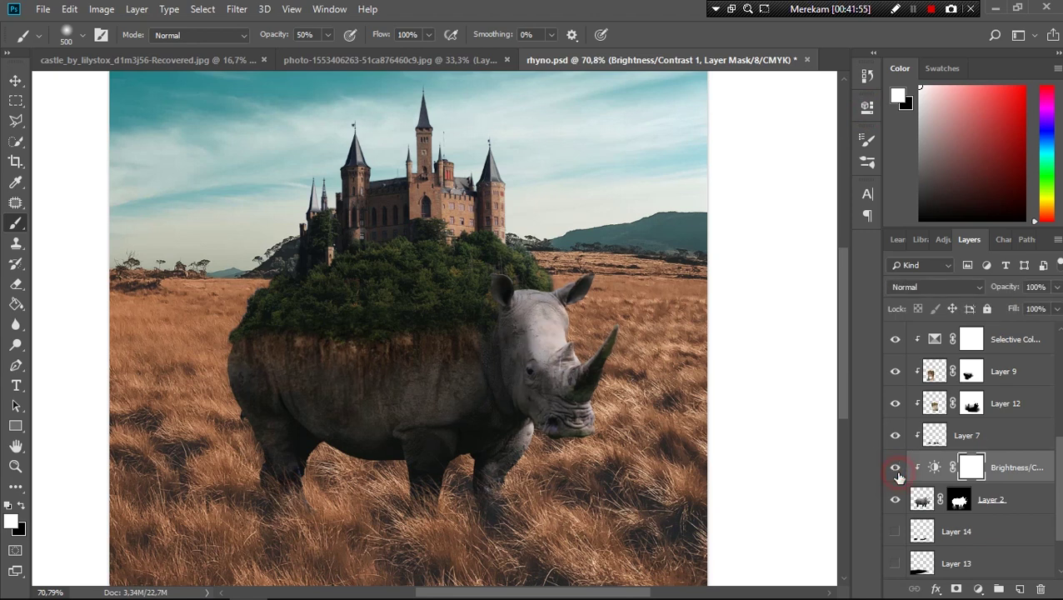
key(ctrl+i)
key([)
key([)
key([)
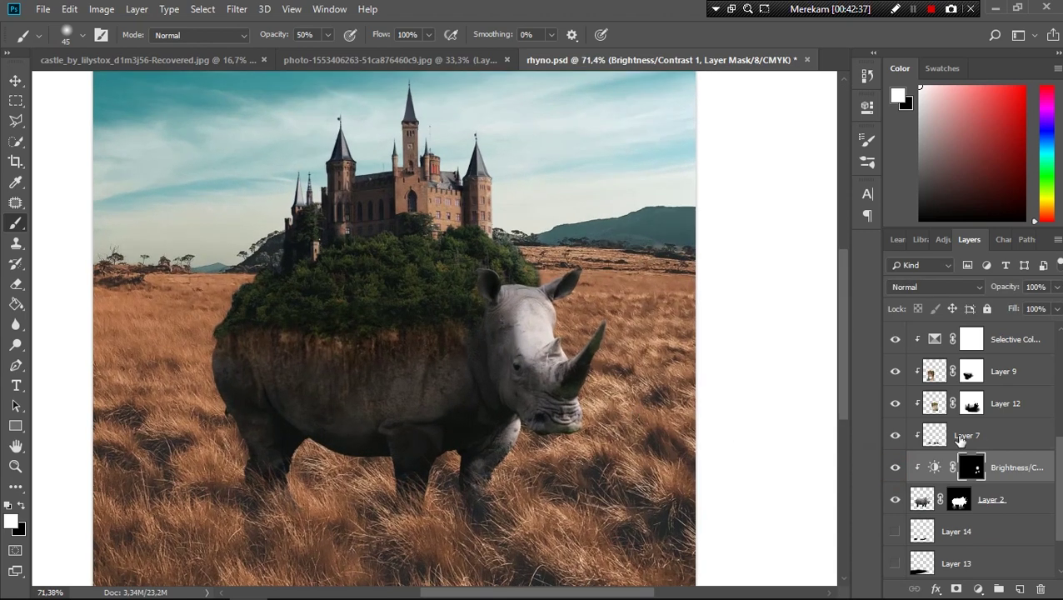
Add a second Brightness/Contrast adjustment and raise its brightness.
click(977, 589)
click(921, 360)
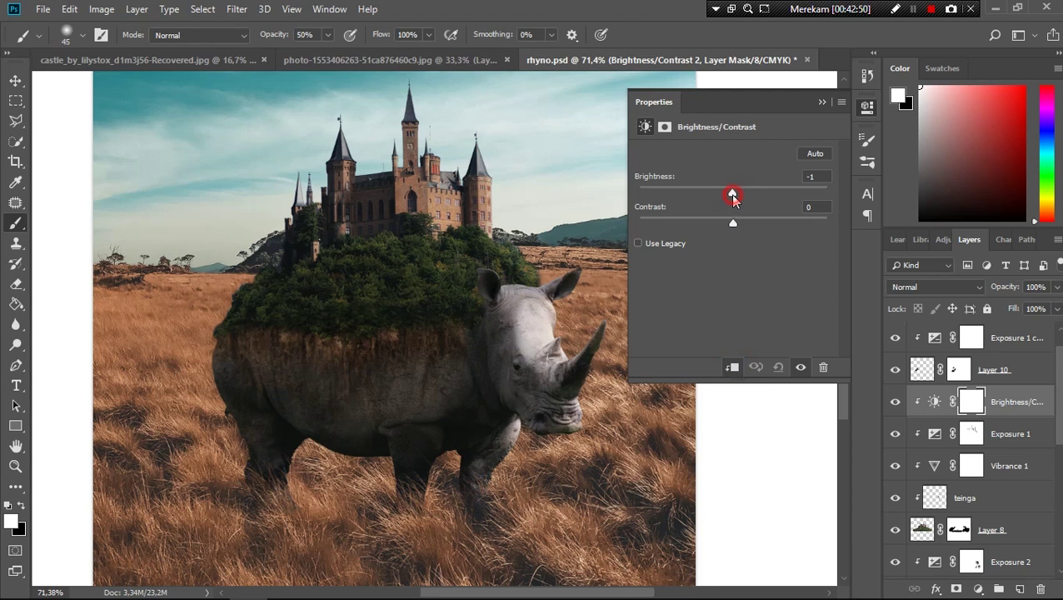
drag(733, 192, 765, 193)
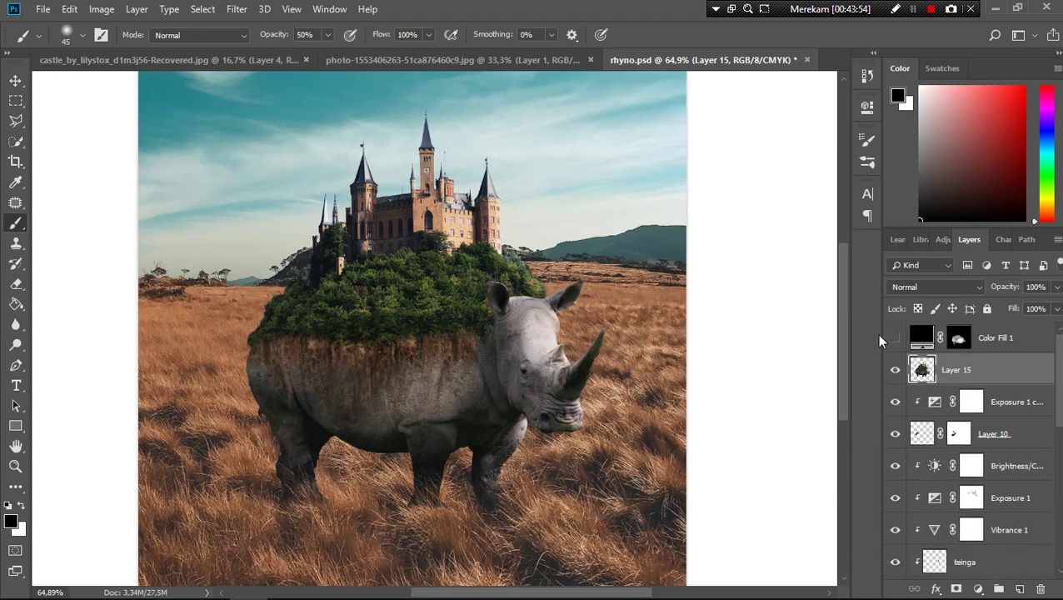
Clip Color Fill 1, duplicate Layer 15 and give it a black Color Overlay.
right_click(920, 337)
click(960, 276)
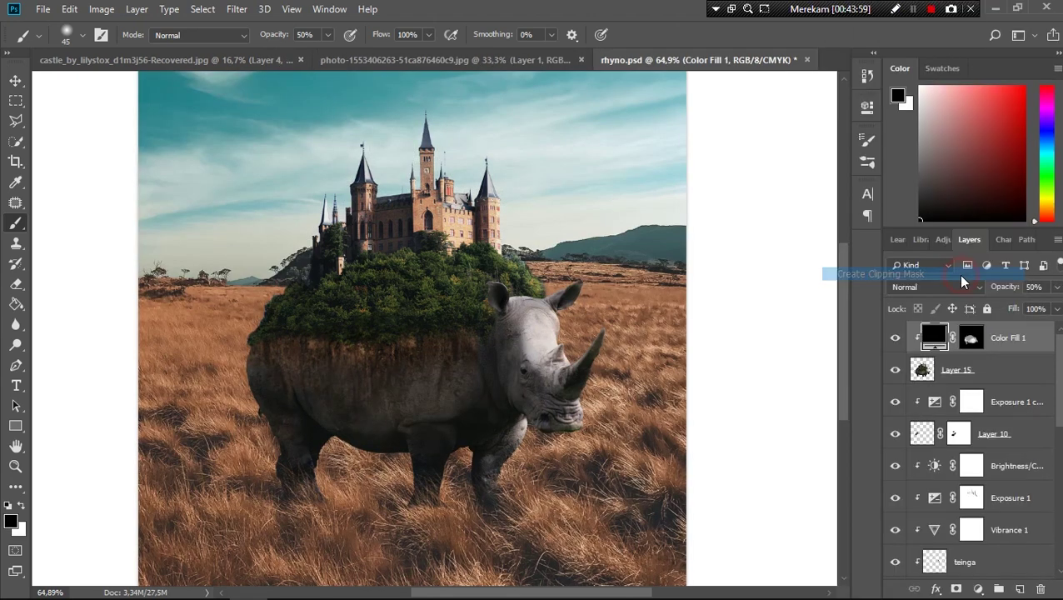
key(ctrl+j)
double_click(1007, 402)
click(511, 360)
click(980, 173)
click(1051, 401)
Hide Layer 15 copy and flip the black silhouette down onto the ground with Free Transform.
key(ctrl+t)
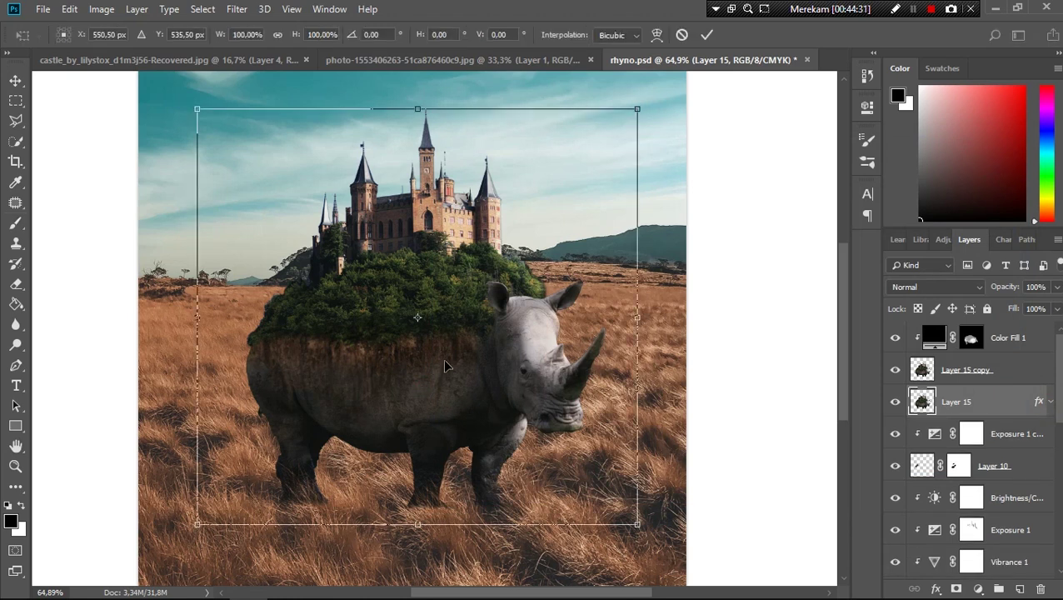
key(Escape)
click(895, 370)
key(ctrl+t)
key(ctrl+minus)
key(ctrl+minus)
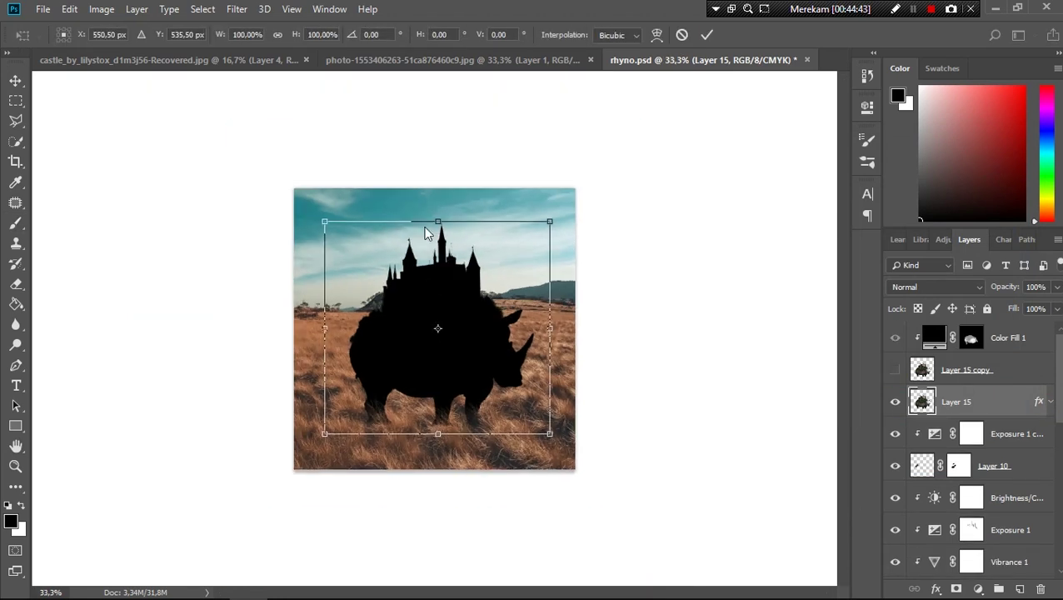
mouse_move(438, 223)
mouse_down()
mouse_move(294, 476)
mouse_move(327, 399)
mouse_move(201, 473)
mouse_up()
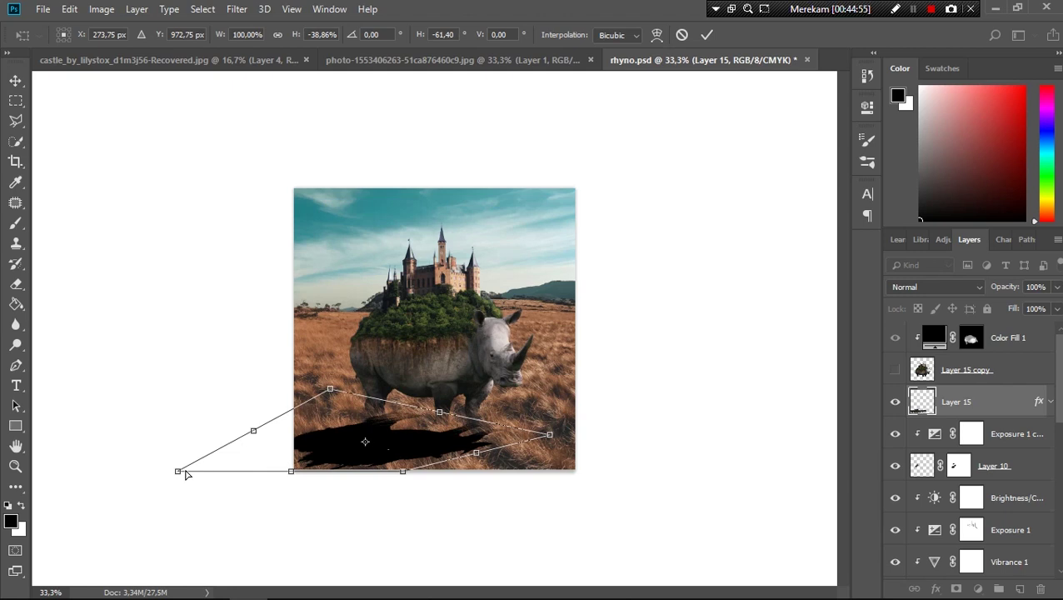
scroll(427, 498, up, 2)
Distort the shadow's corners so it lies flat across the grass to the left, and commit.
drag(428, 498, 316, 442)
drag(67, 506, 117, 500)
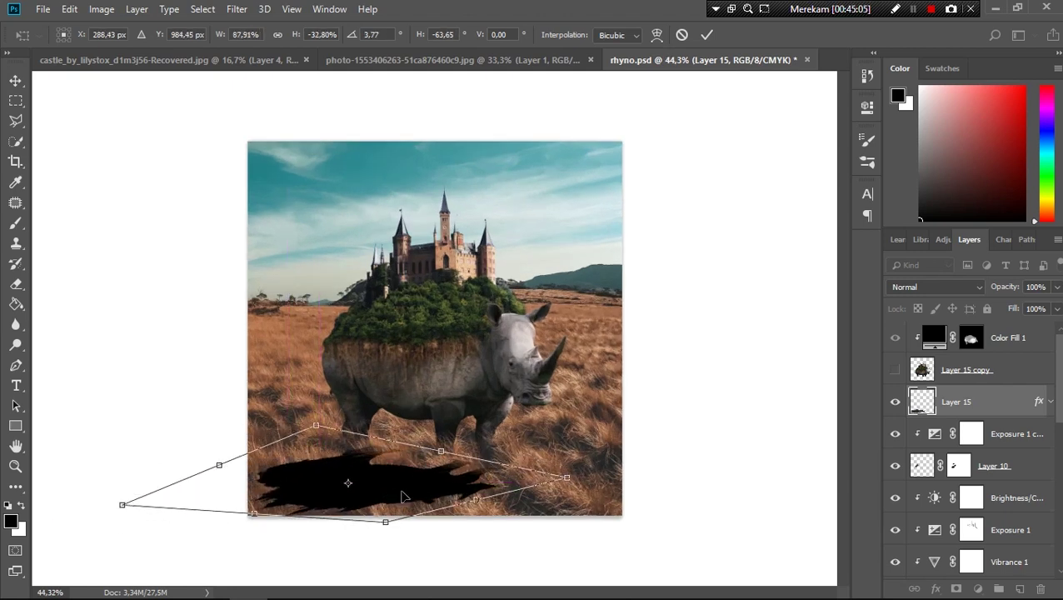
drag(563, 472, 556, 462)
mouse_move(205, 468)
mouse_down()
mouse_move(181, 459)
mouse_move(152, 515)
mouse_up()
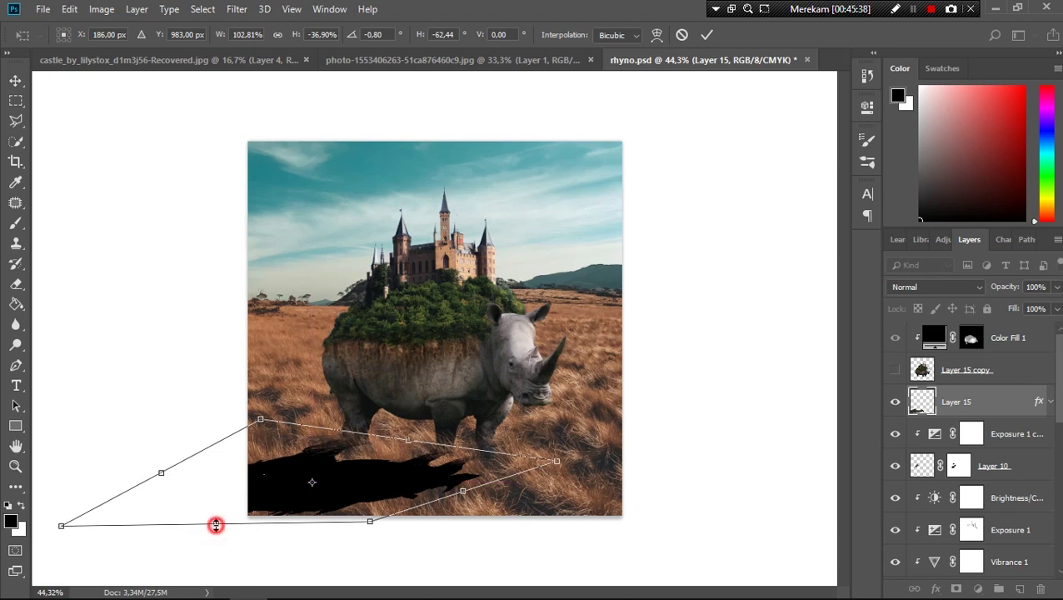
drag(216, 525, 250, 505)
key(Return)
click(237, 9)
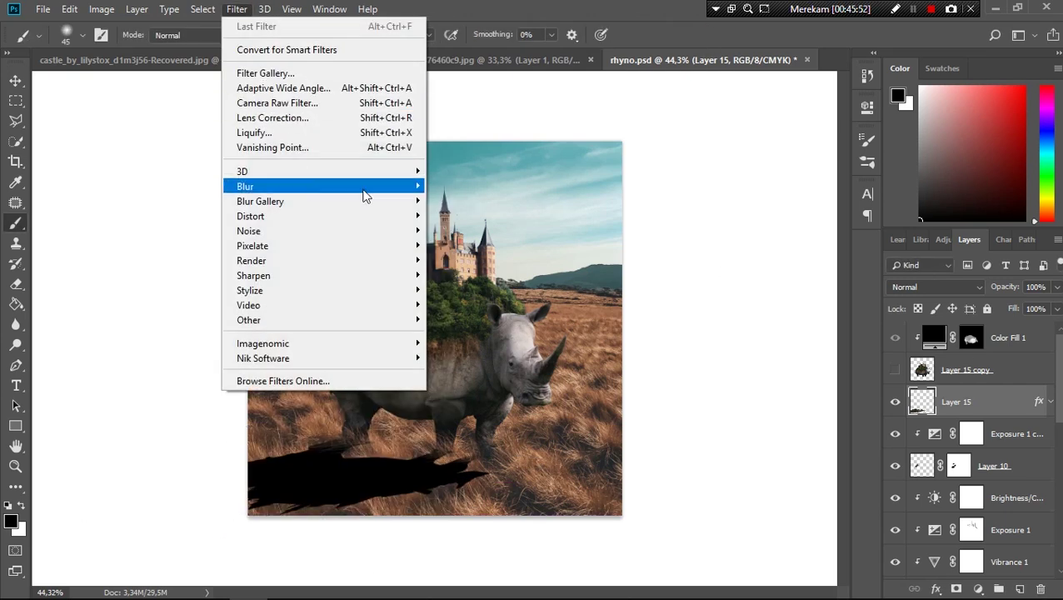
Apply a Gaussian Blur to soften the black shadow.
click(471, 246)
mouse_move(789, 331)
mouse_down()
mouse_move(837, 328)
mouse_move(805, 332)
mouse_up()
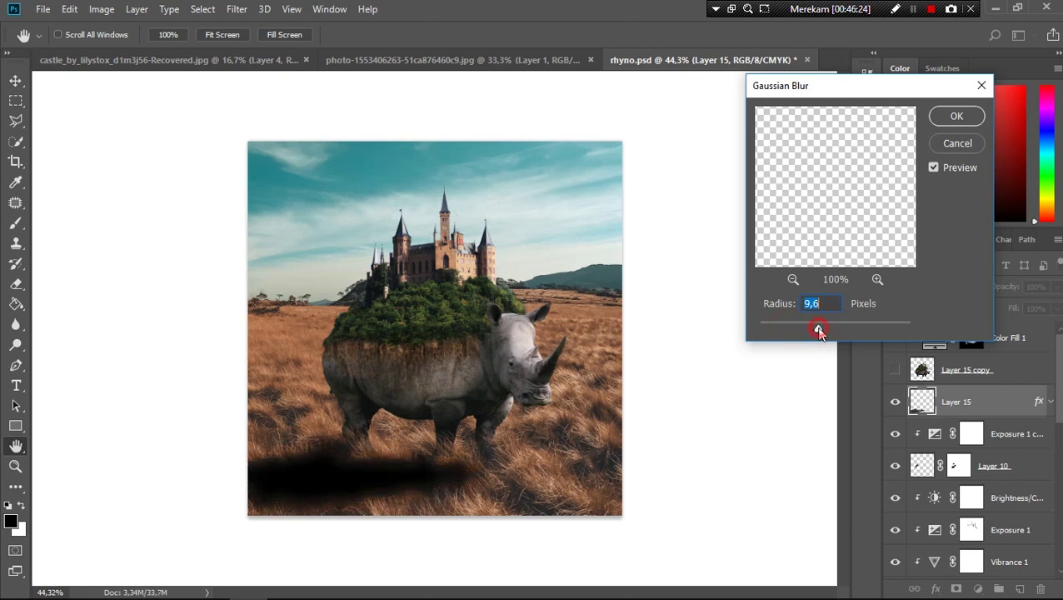
click(957, 116)
key(b)
Move the shadow down and right under the rhino, and show Layer 15 copy again.
key(v)
mouse_move(351, 458)
mouse_down()
mouse_move(358, 480)
mouse_move(444, 494)
mouse_up()
key(ctrl+t)
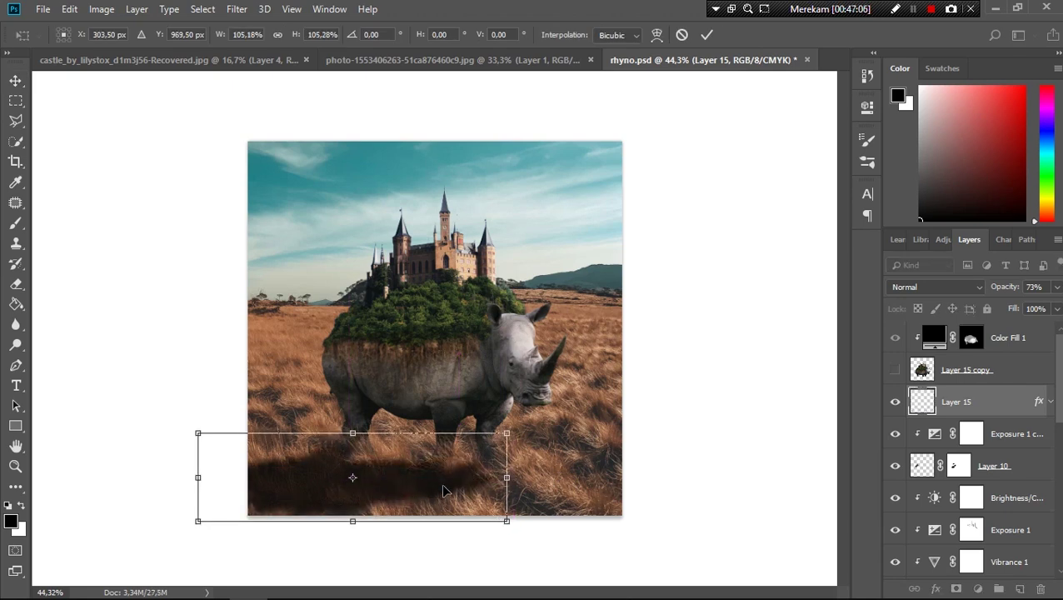
key(Return)
scroll(422, 498, up, 3)
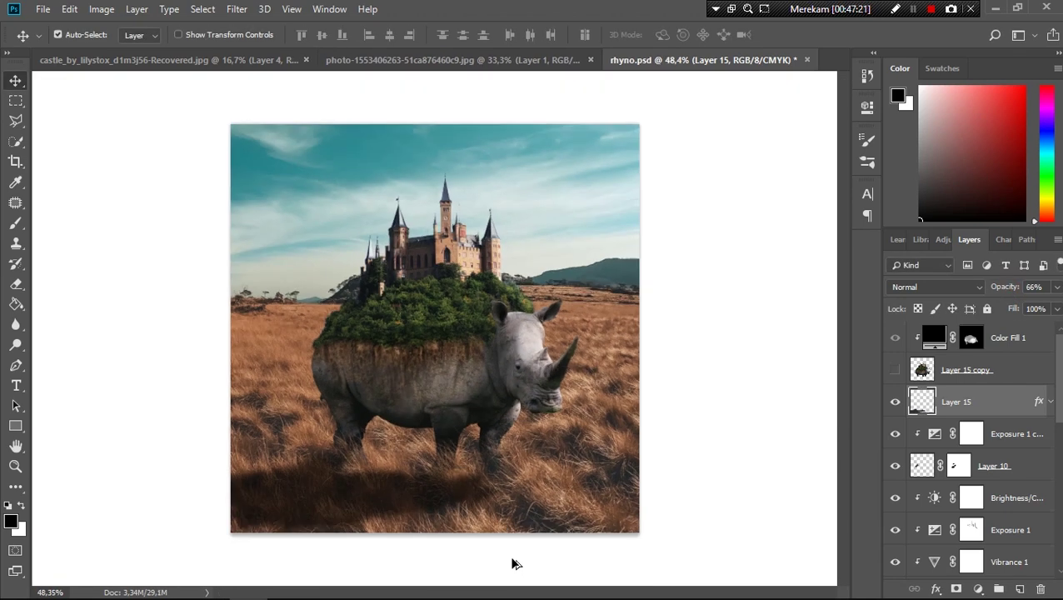
click(1036, 341)
click(896, 372)
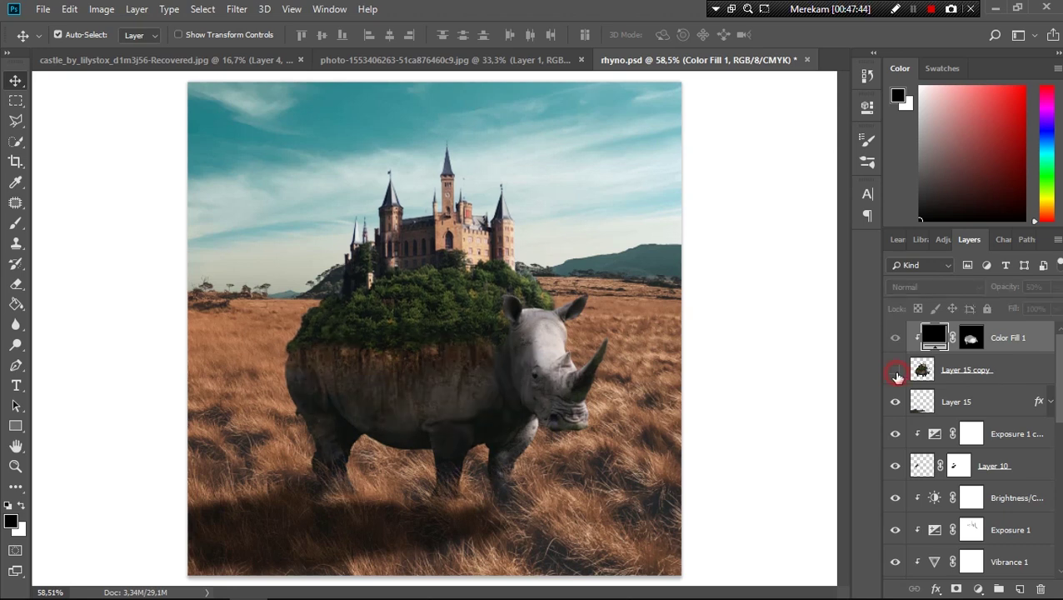
click(895, 372)
scroll(829, 451, down, 2)
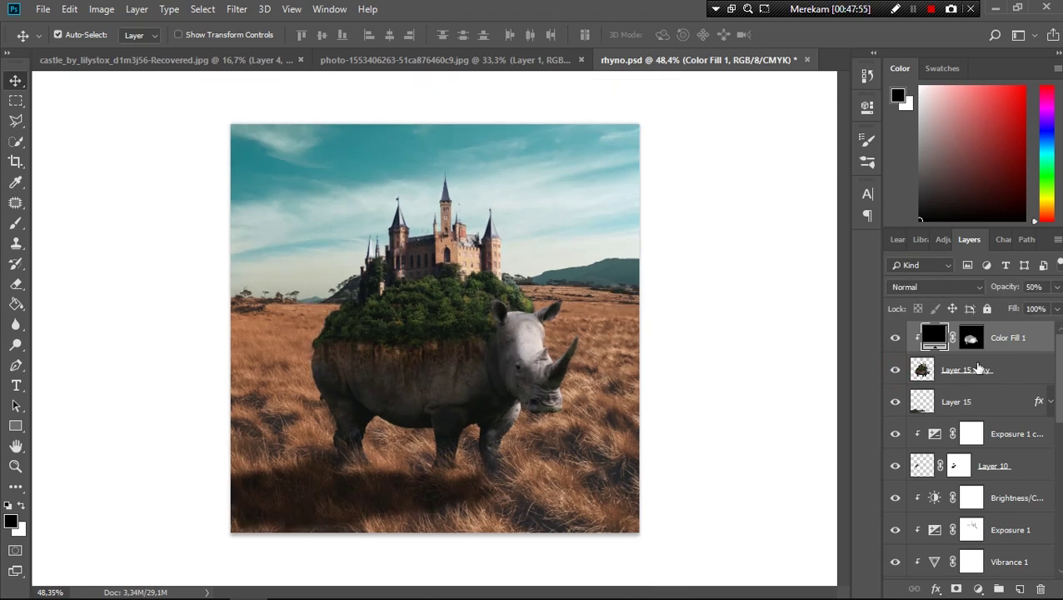
Set Layer 15 shadow to 65% opacity and distort it to fit the rhino's feet.
key(alt+bracketleft)
key(alt+bracketleft)
drag(994, 293, 1006, 294)
key(ctrl+t)
drag(346, 441, 346, 422)
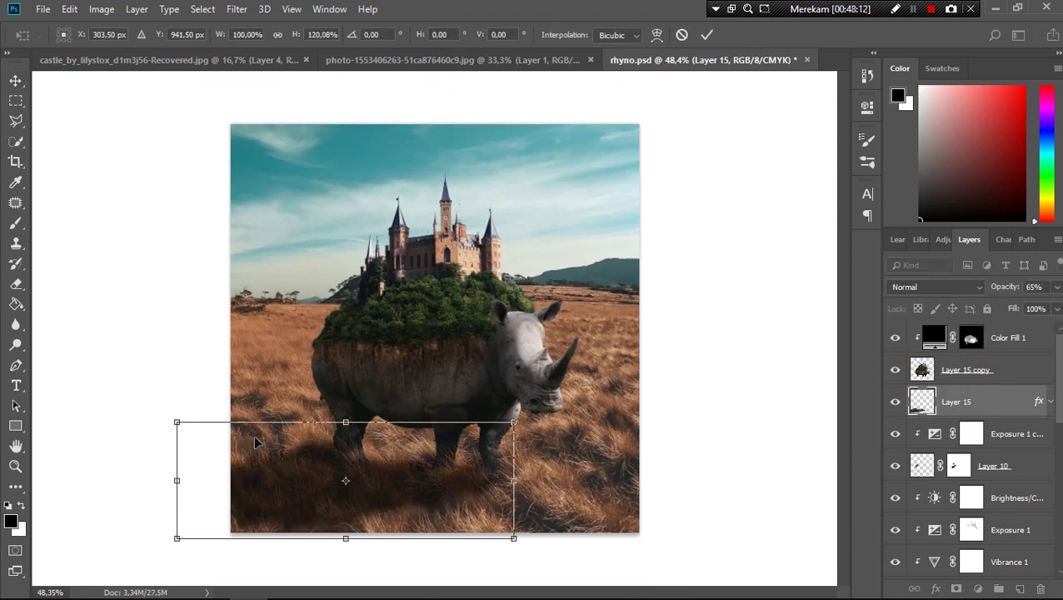
drag(516, 422, 523, 435)
drag(177, 422, 252, 448)
click(708, 35)
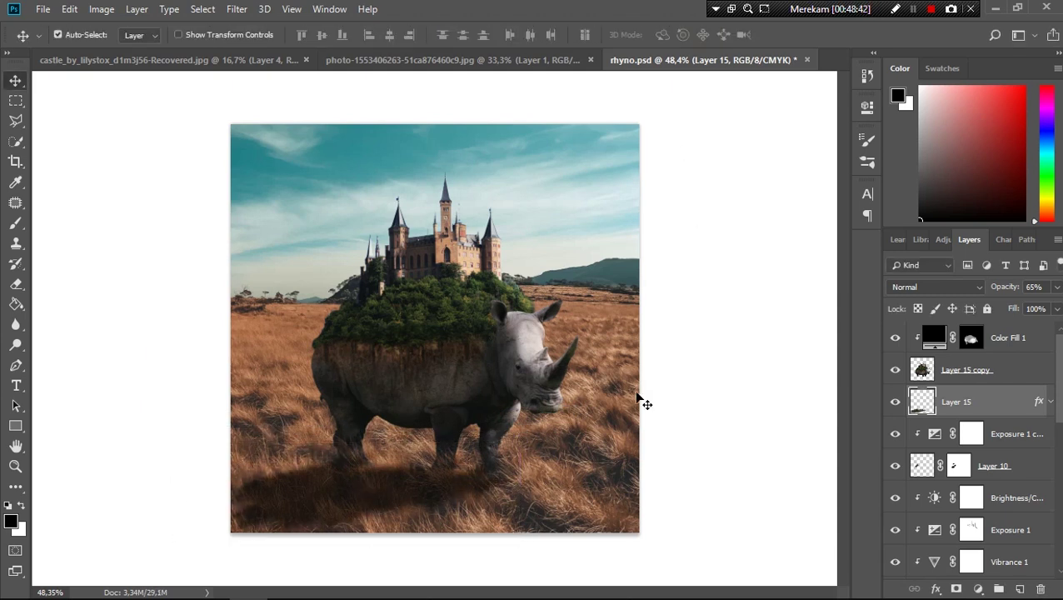
Add a new empty Layer 16 and choose a soft brush.
click(1020, 589)
key(b)
right_click(513, 458)
Paint soft black shadows under the rhino on Layer 16, fade it to about 26%, and erase excess.
key(Escape)
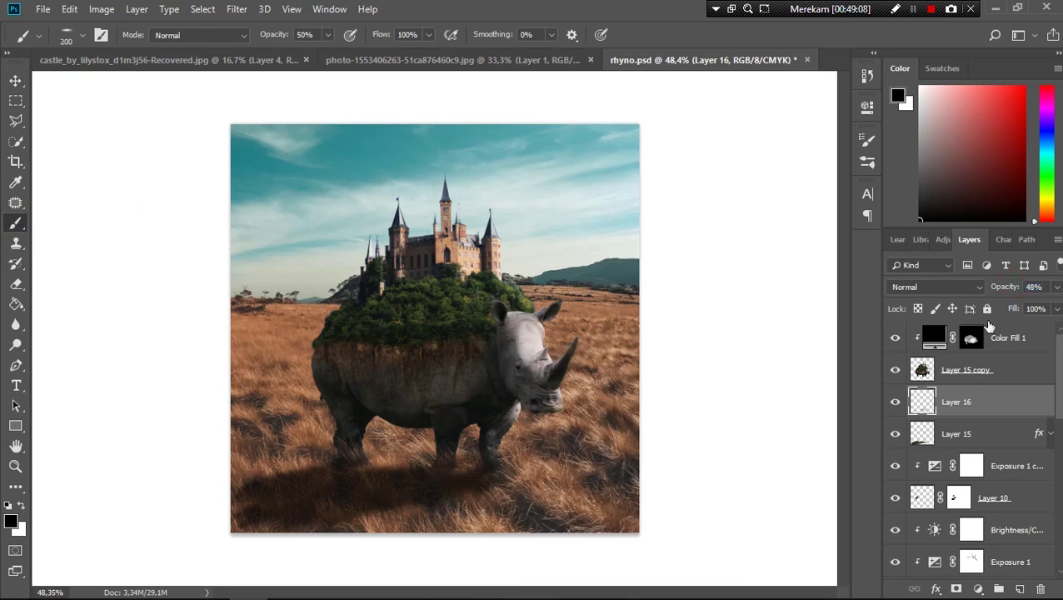
drag(430, 491, 387, 454)
mouse_move(465, 464)
mouse_down()
mouse_move(408, 451)
mouse_move(359, 516)
mouse_up()
drag(1008, 289, 983, 300)
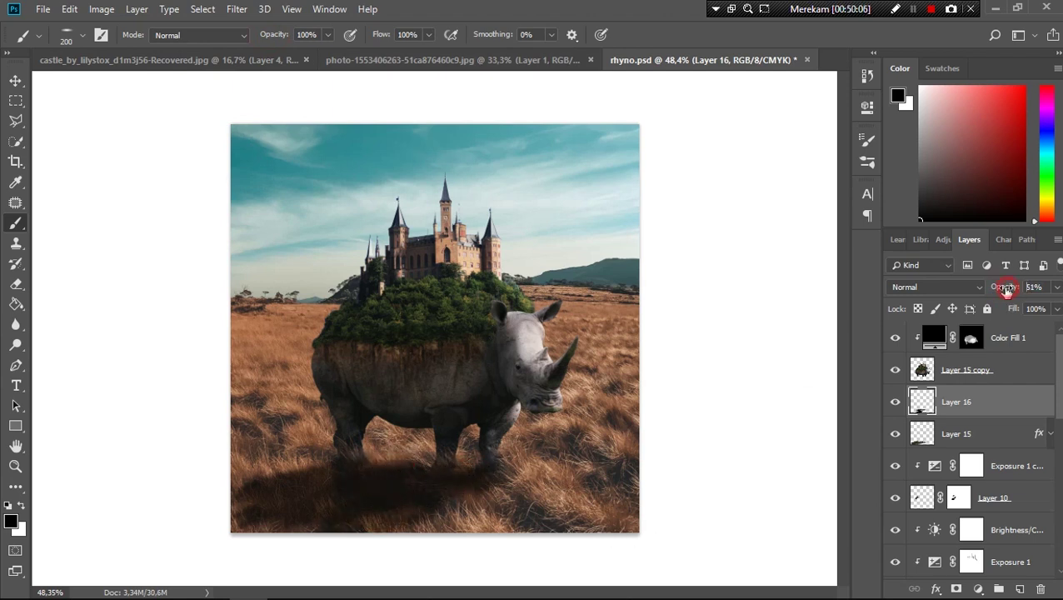
click(16, 283)
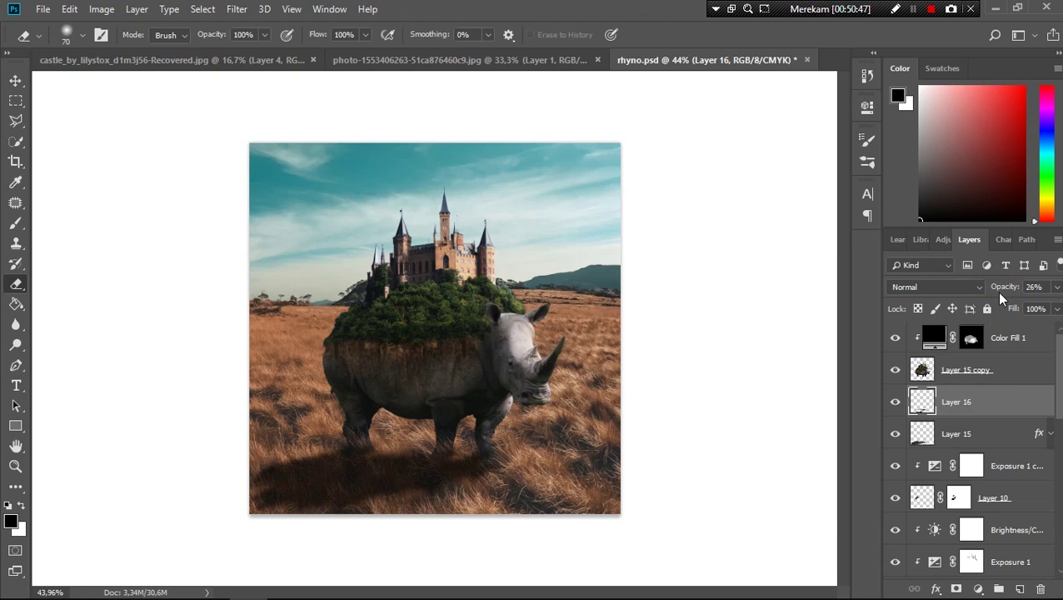
scroll(434, 328, up, 2)
click(992, 338)
click(979, 589)
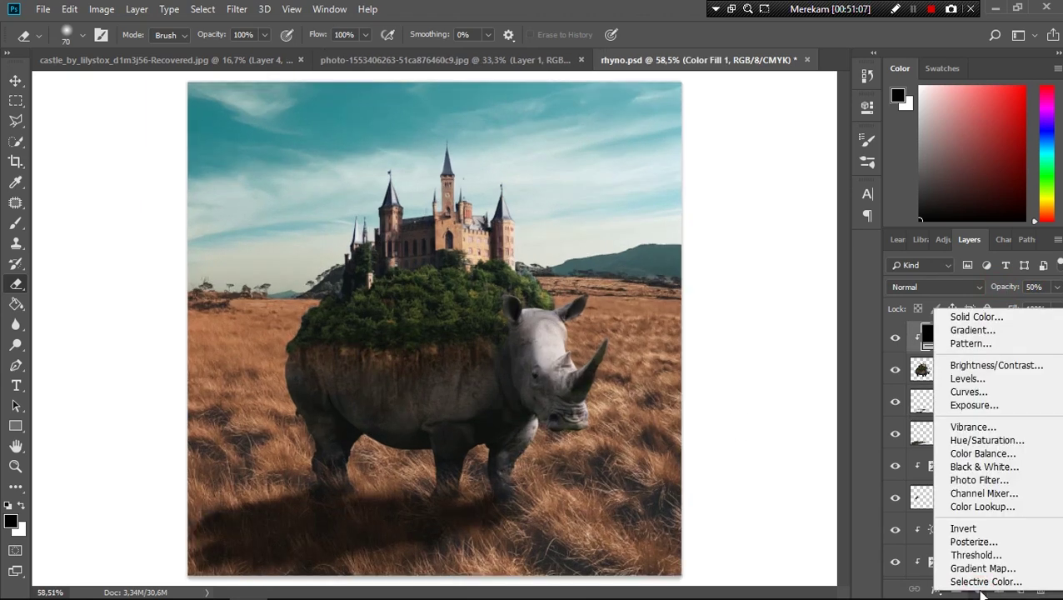
Try Vibrance and Hue/Saturation adjustments, then discard both.
click(986, 433)
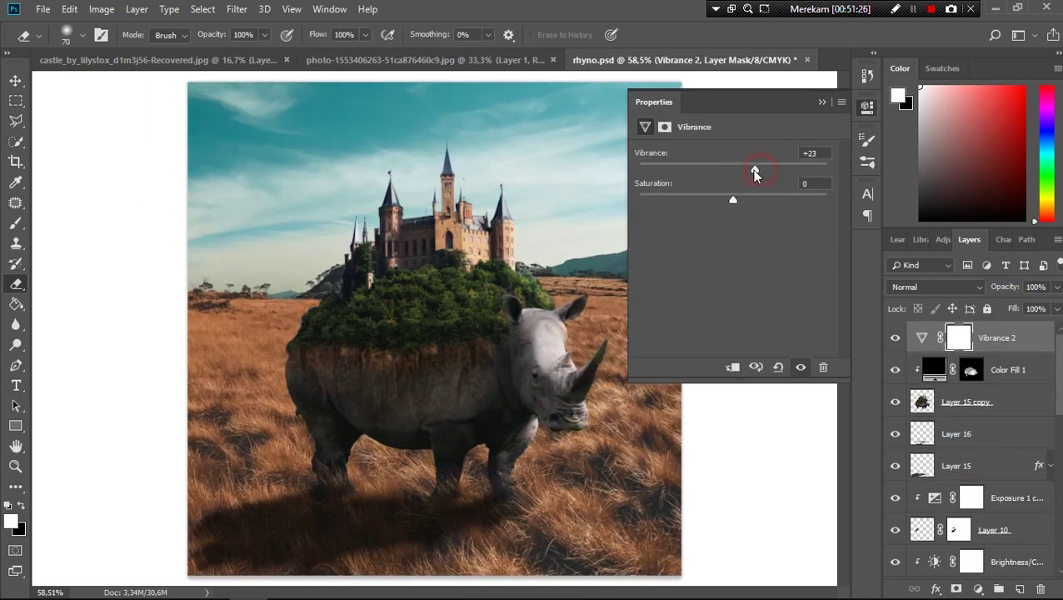
key(Delete)
click(978, 589)
click(973, 434)
click(747, 172)
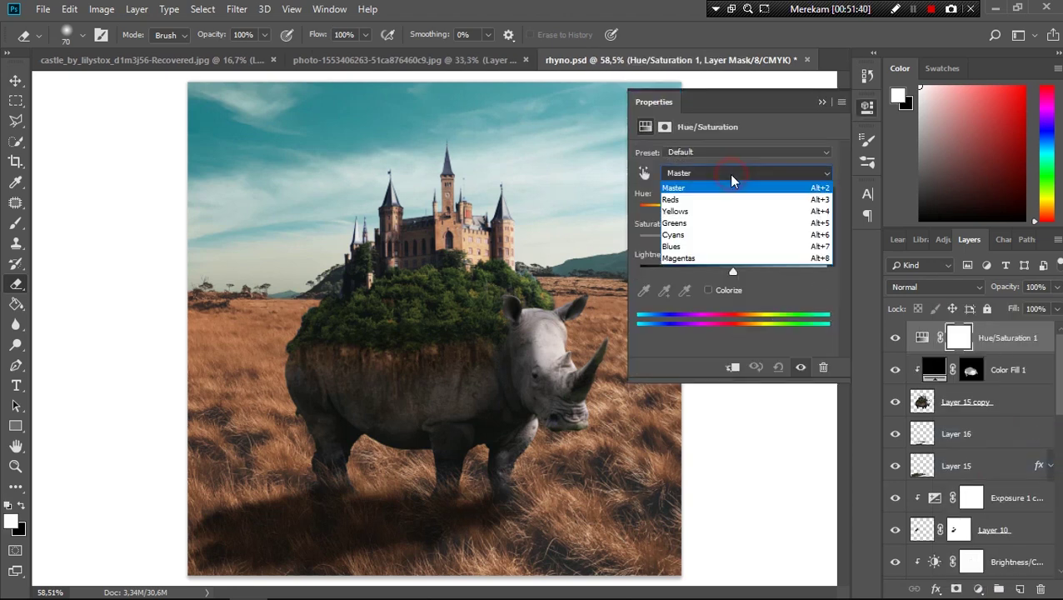
click(725, 249)
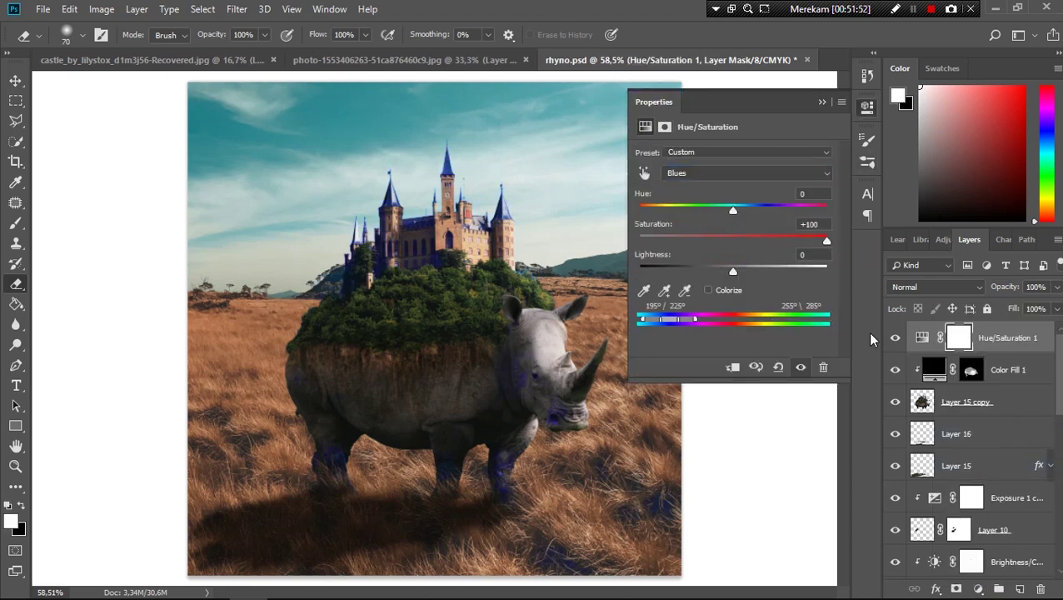
key(Delete)
Add a Selective Color adjustment with Cyans Black +71 and Greens Cyan -100.
click(978, 589)
click(975, 588)
click(747, 170)
click(709, 220)
drag(734, 297, 800, 297)
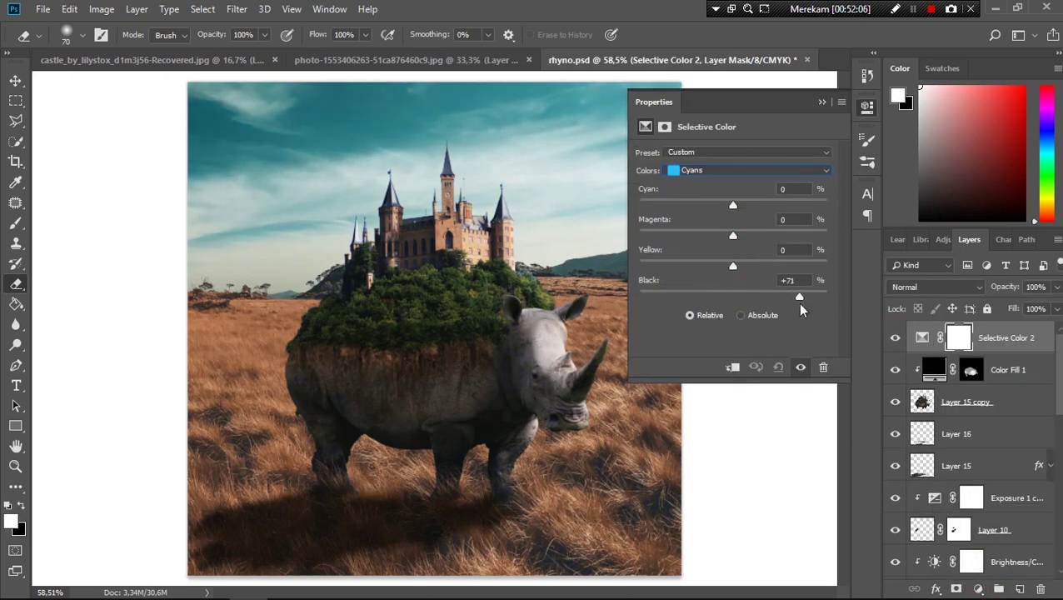
click(741, 170)
click(700, 155)
drag(734, 205, 765, 205)
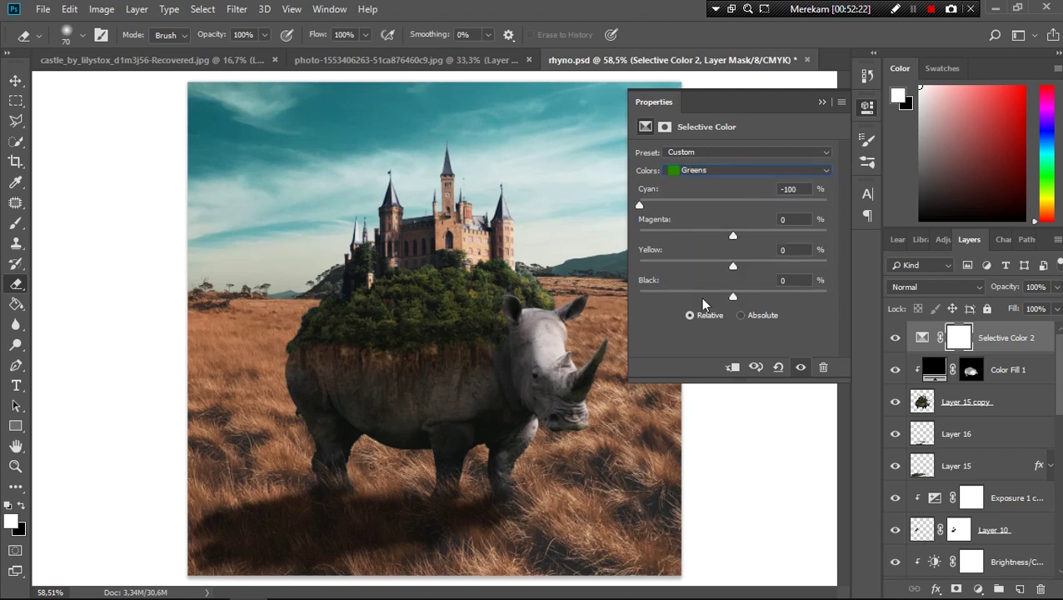
Set Whites Black -19 and Neutrals Cyan +7, Black -4, then select the Blacks range.
click(769, 171)
click(755, 257)
drag(758, 296, 722, 297)
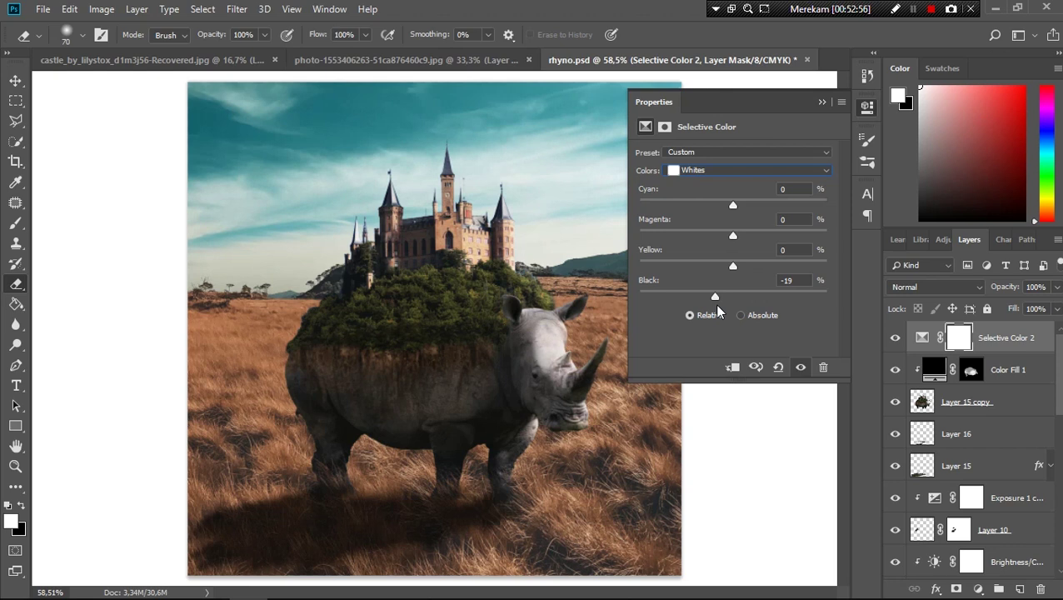
click(739, 170)
click(733, 290)
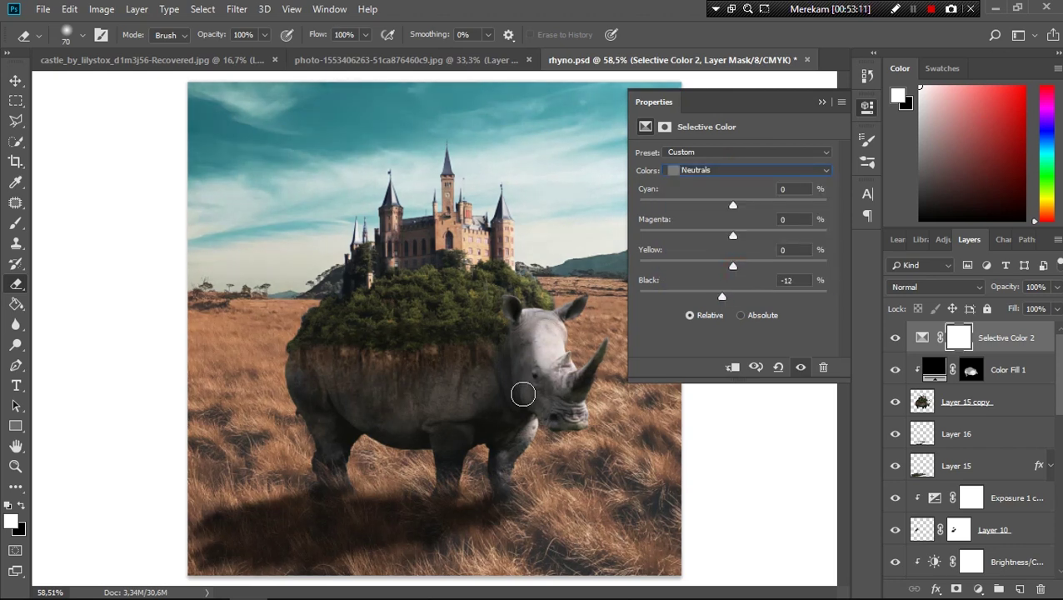
drag(734, 205, 759, 205)
drag(723, 297, 730, 298)
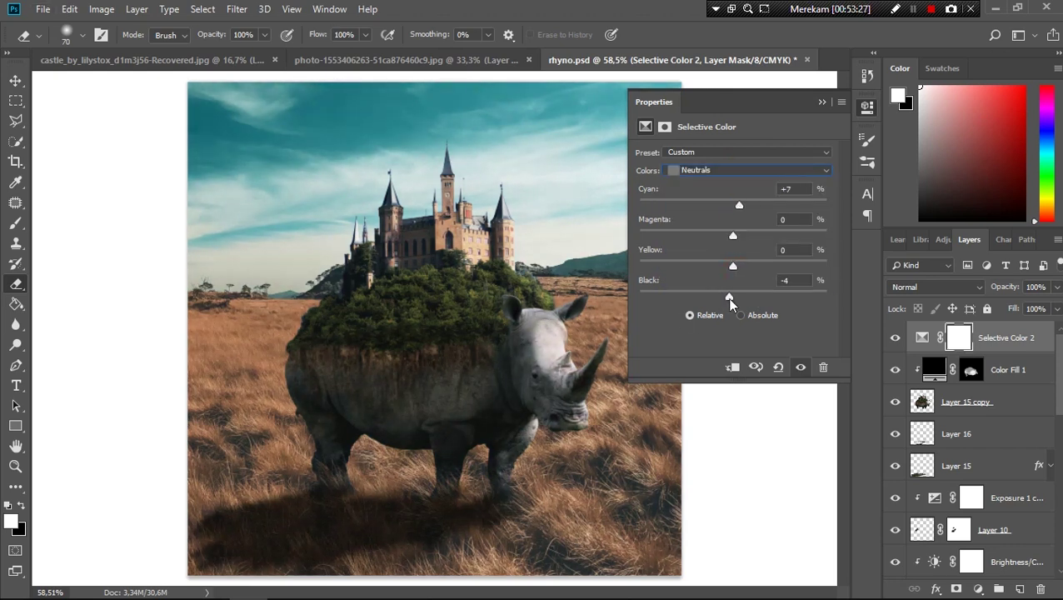
click(823, 170)
click(709, 281)
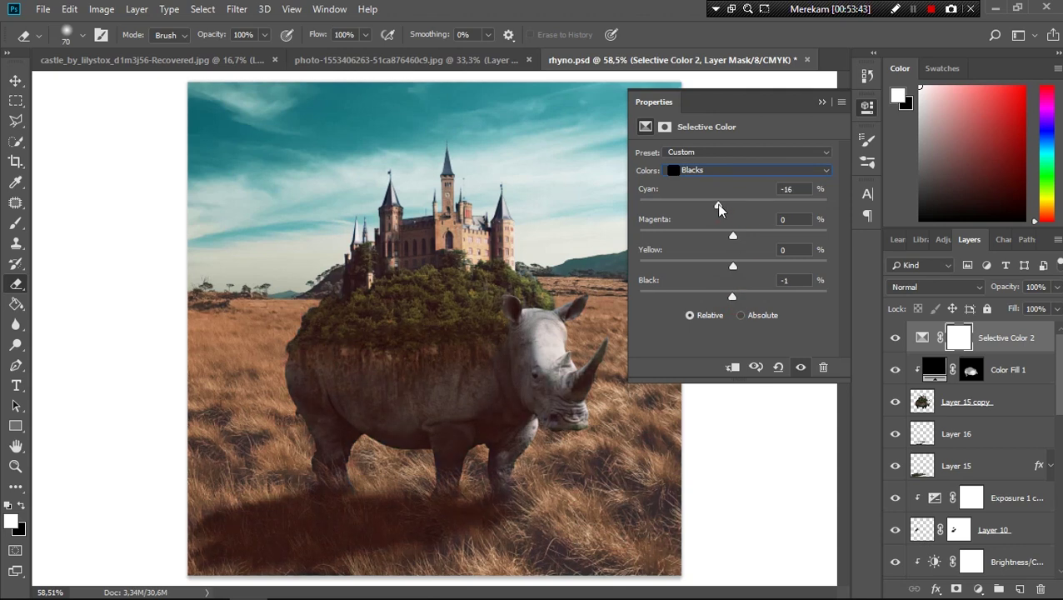
Toggle Selective Color 2 off and on to compare, and recheck its settings.
click(867, 106)
click(895, 338)
click(895, 337)
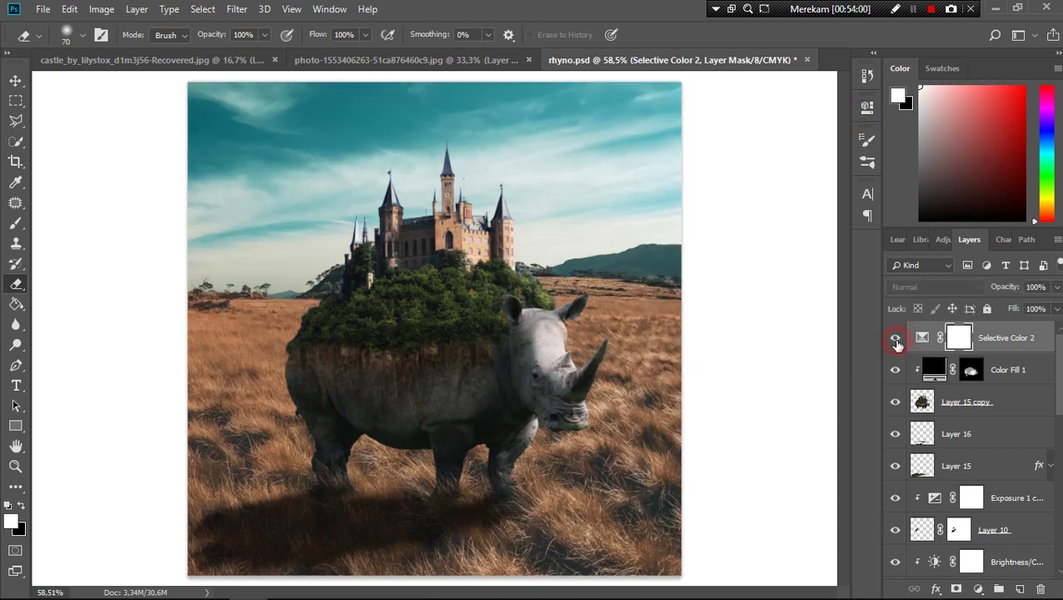
double_click(920, 340)
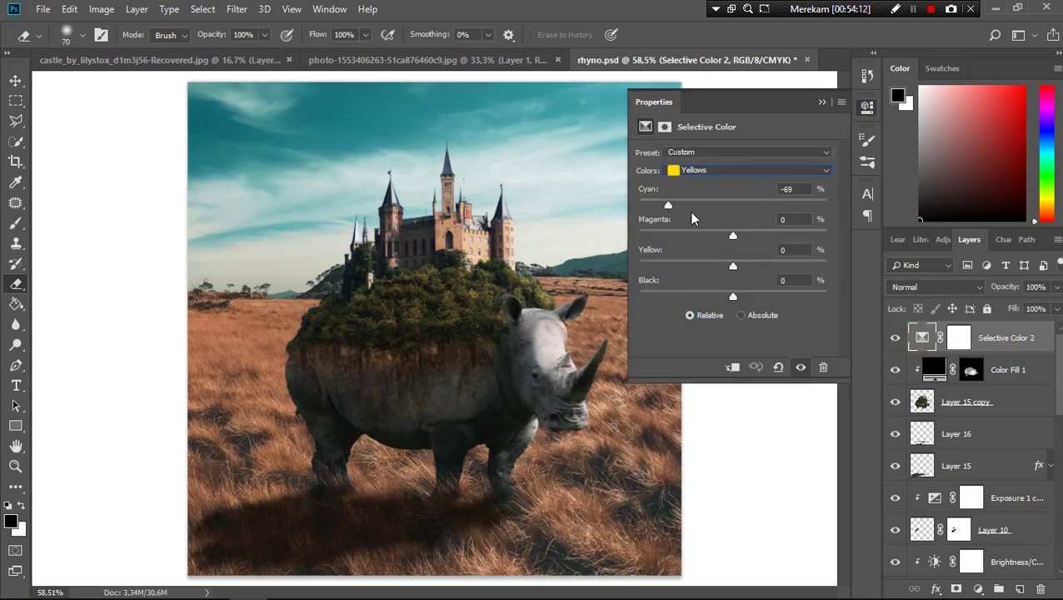
click(868, 106)
scroll(667, 334, up, 2)
key(v)
scroll(543, 430, up, 1)
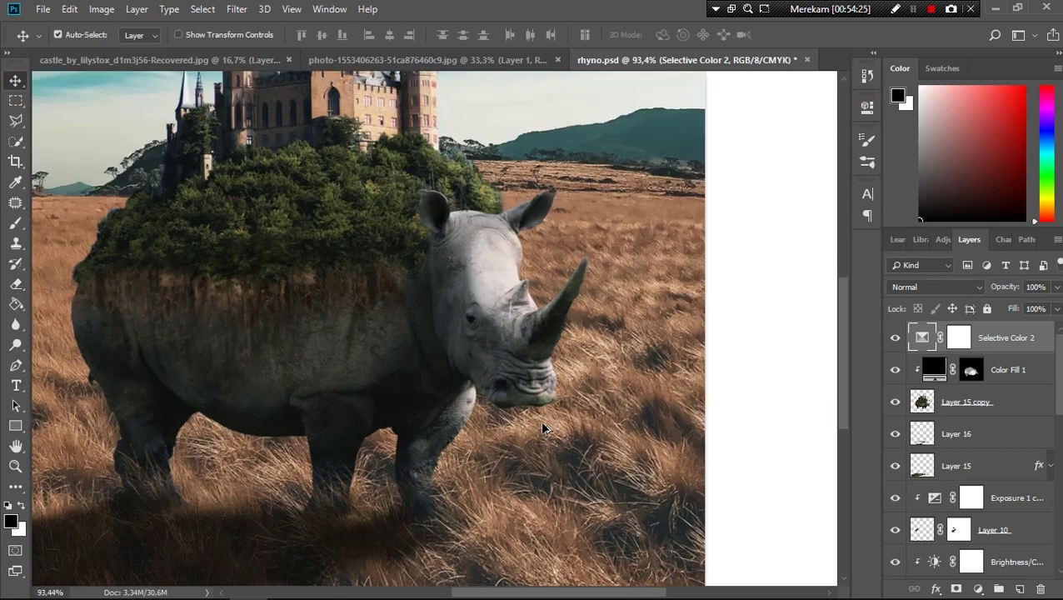
Add a solid colour fill layer in teal #02a5c3.
scroll(543, 430, down, 3)
scroll(542, 431, up, 1)
click(978, 590)
click(1000, 316)
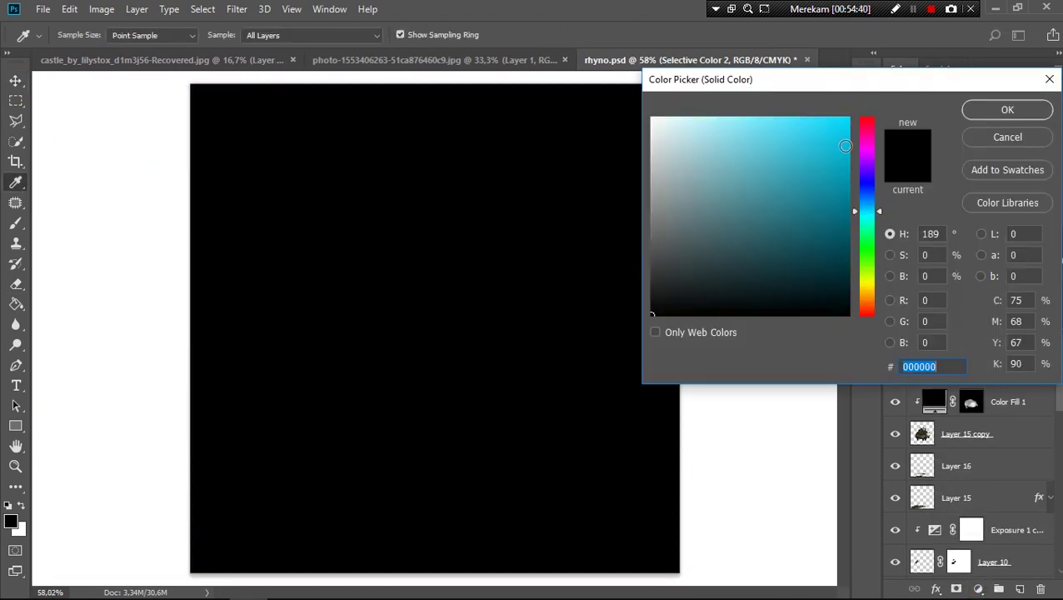
click(789, 127)
click(1004, 109)
double_click(921, 337)
click(848, 168)
click(1007, 107)
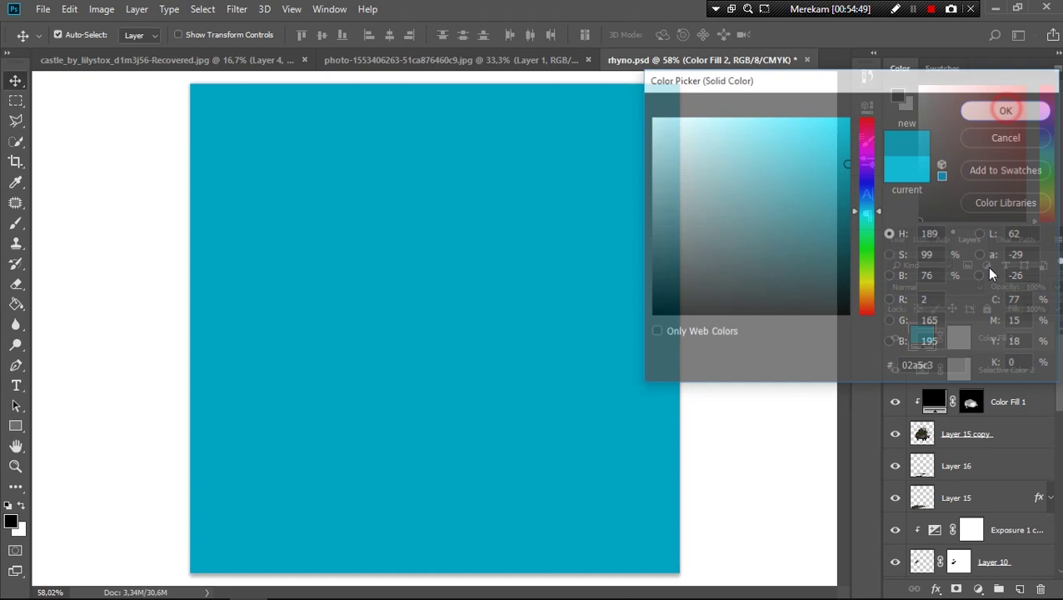
key(shift+alt+k)
Set the teal fill to Soft Light at 25% opacity, then ready a white brush on Color Fill 1's mask.
scroll(920, 284, down, 3)
scroll(920, 285, down, 5)
scroll(920, 284, down, 3)
key(2)
key(5)
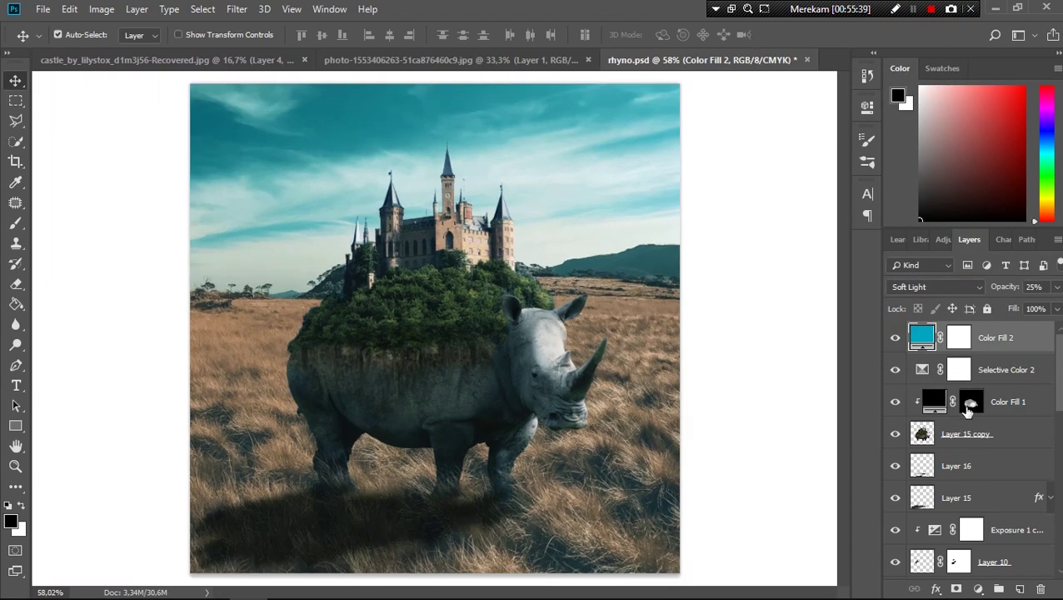
click(968, 403)
key(b)
key(x)
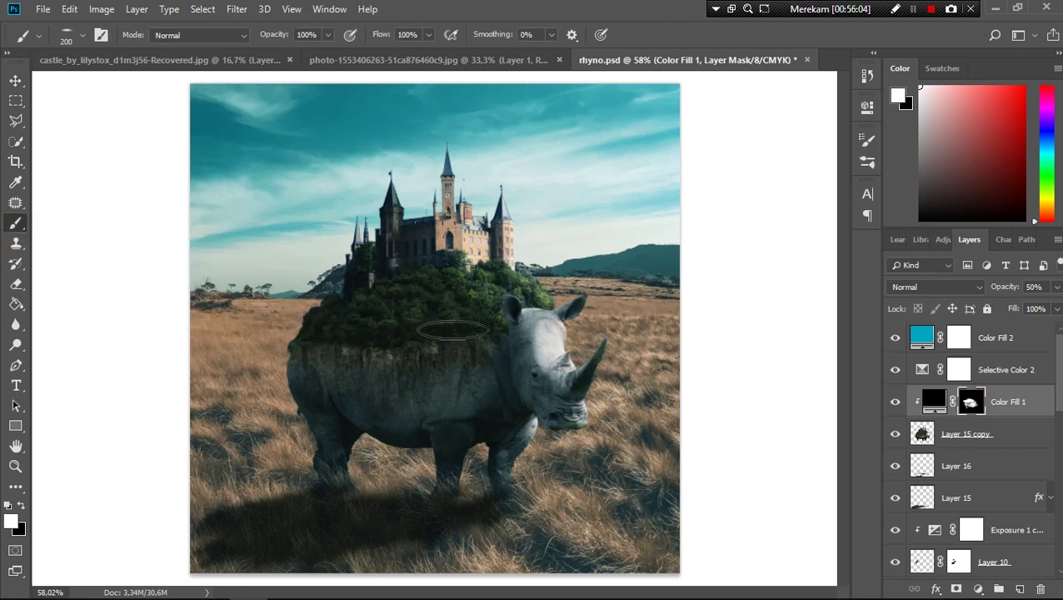
Restore Color Fill 1's mask near the castle base and erase stray shadow on Layer 15.
drag(427, 275, 421, 296)
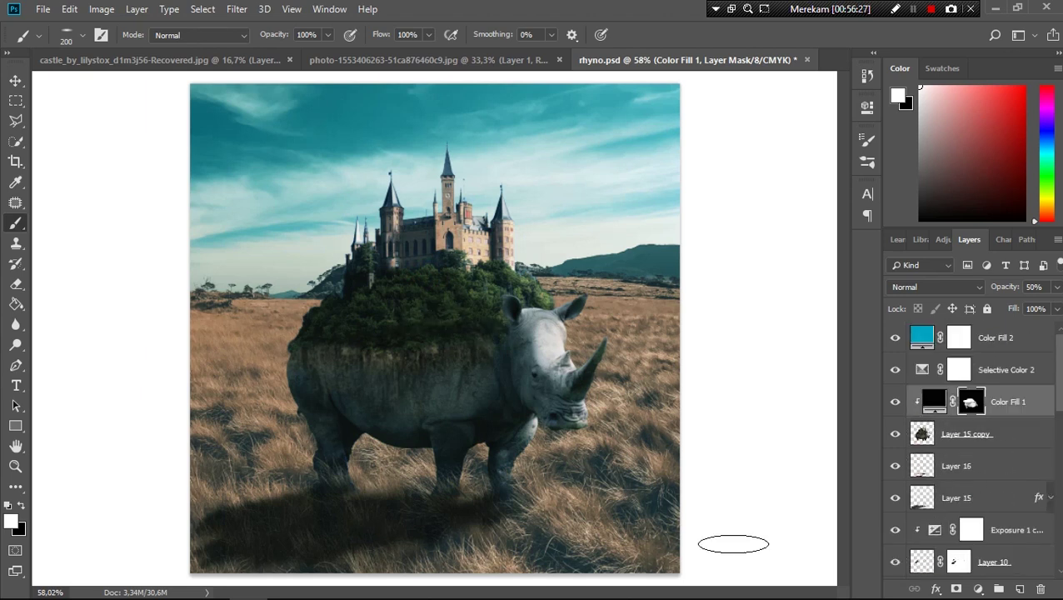
click(955, 498)
key(e)
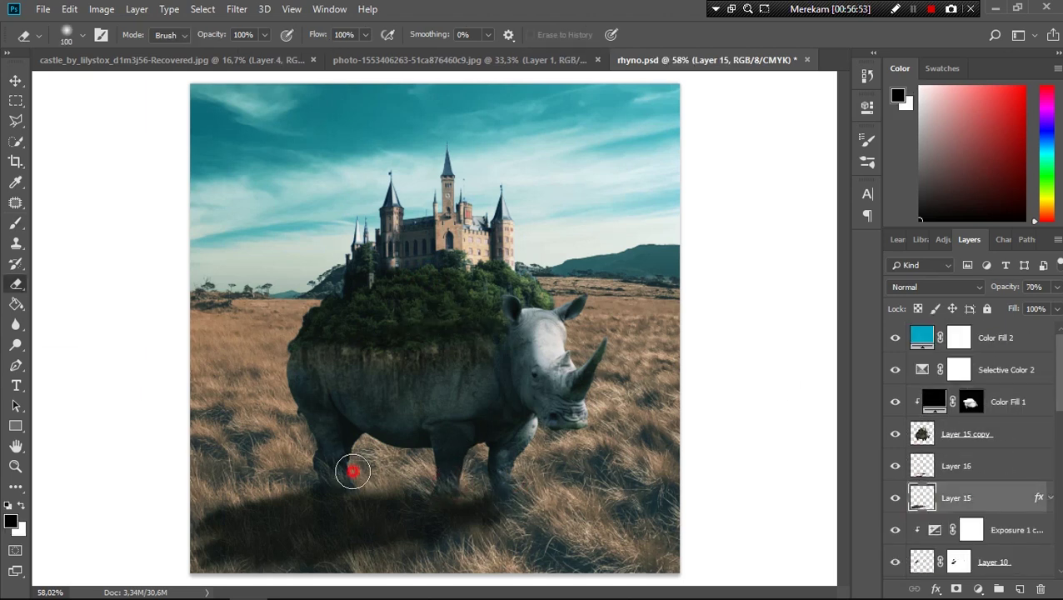
scroll(505, 470, down, 2)
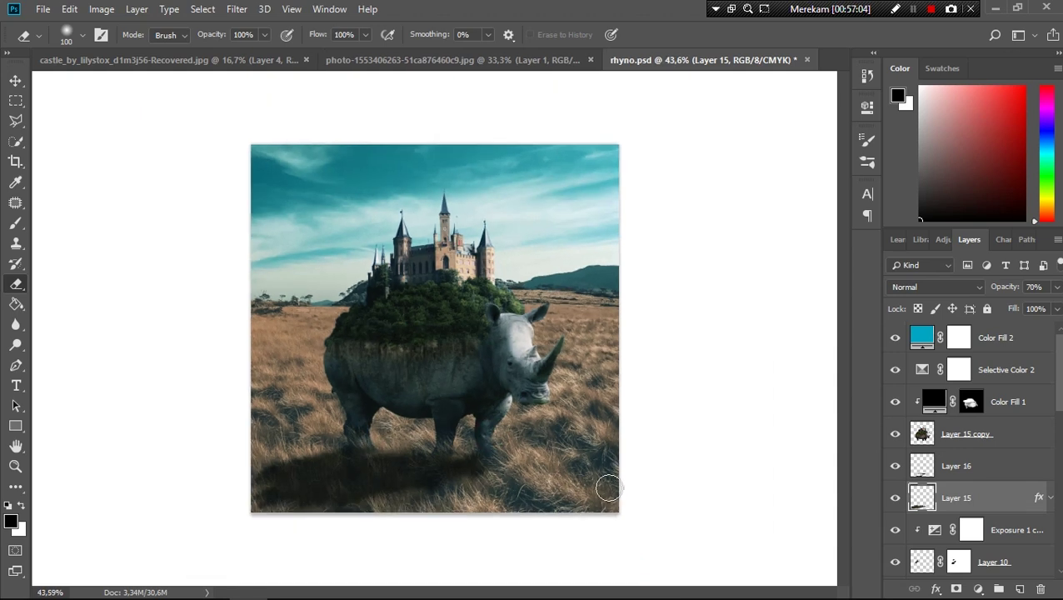
scroll(584, 467, up, 1)
Soften the Layer 15 shadow with a gentler Gaussian Blur after rejecting a 19.4 radius.
click(237, 9)
click(471, 247)
drag(815, 326, 818, 330)
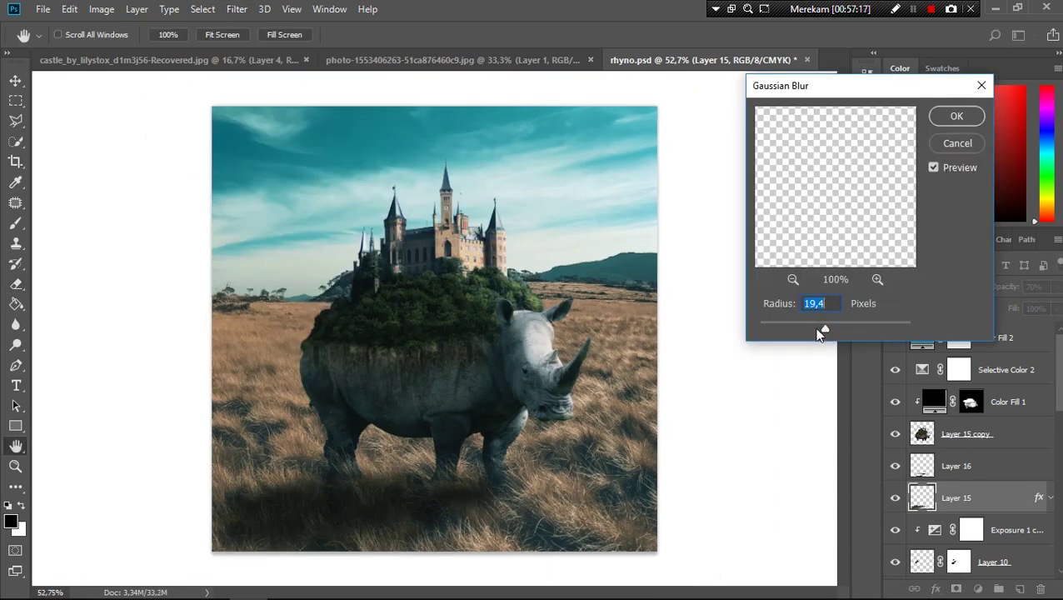
click(945, 148)
click(237, 9)
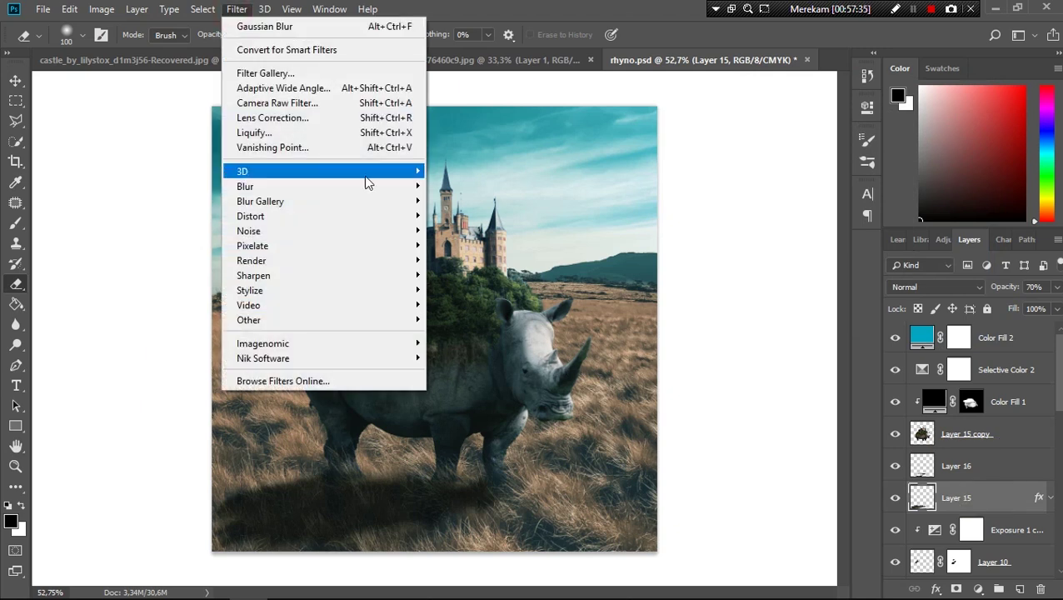
click(478, 246)
drag(815, 325, 783, 329)
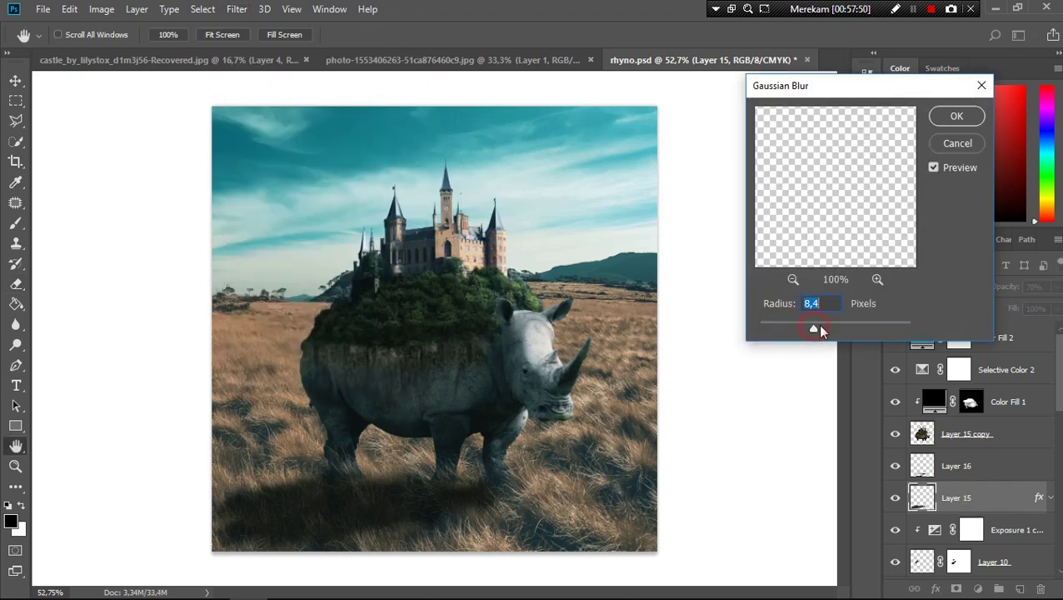
key(Return)
Switch back to the Eraser and select the teal Color Fill 2 layer.
key(e)
click(986, 346)
click(978, 589)
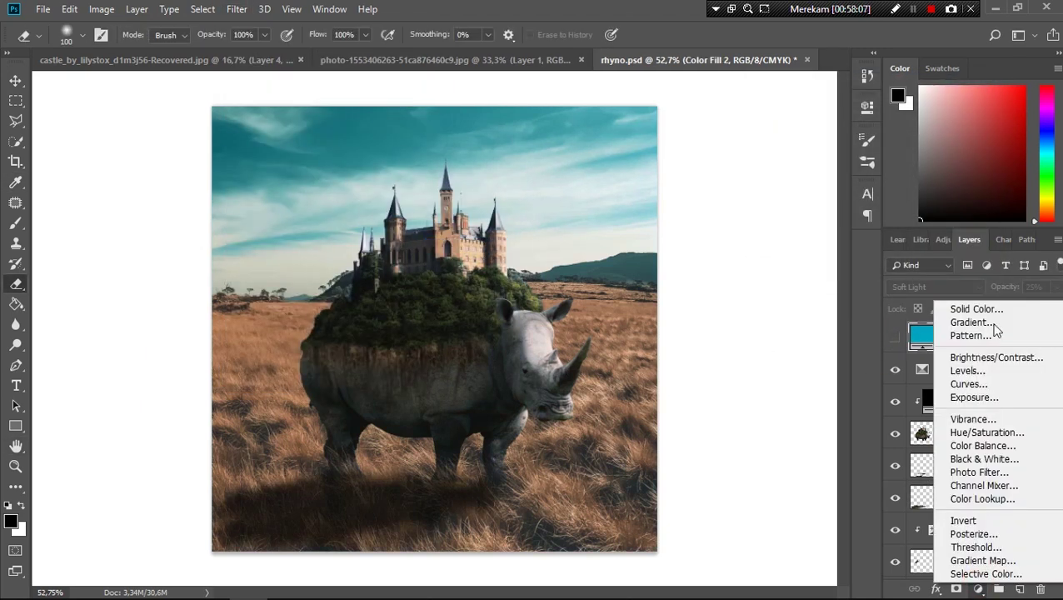
Add a brown Solid Color fill layer and lower its opacity to 25%.
click(971, 373)
drag(866, 304, 866, 194)
click(820, 206)
click(1008, 109)
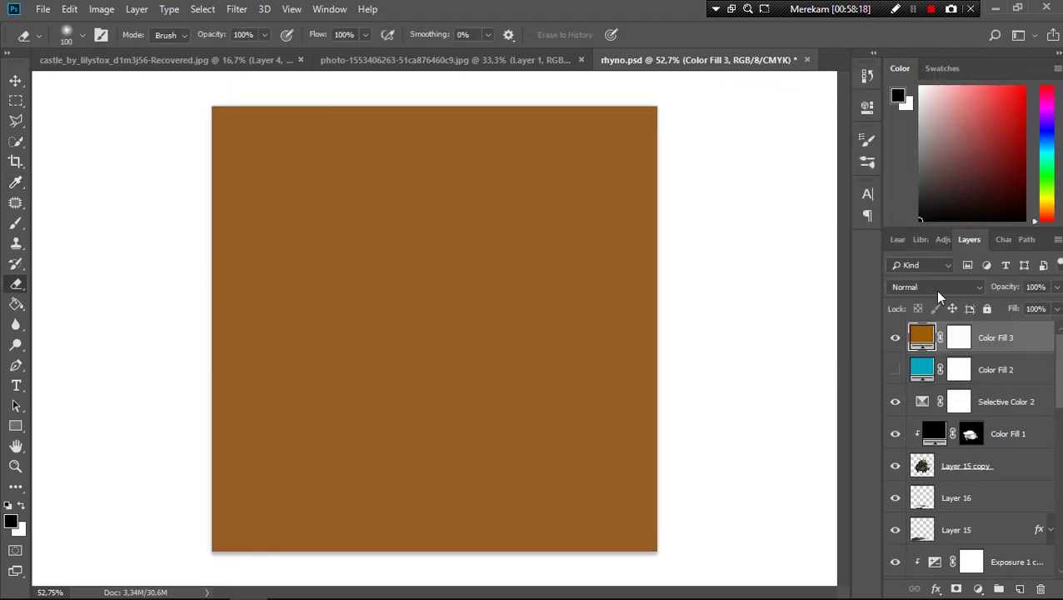
scroll(930, 288, down, 12)
scroll(931, 287, up, 1)
drag(1000, 287, 938, 287)
Set the brown fill to Linear Dodge (Add) at 59% fill and show Color Fill 2 again.
click(933, 287)
click(917, 112)
key(ctrl+plus)
key(ctrl+plus)
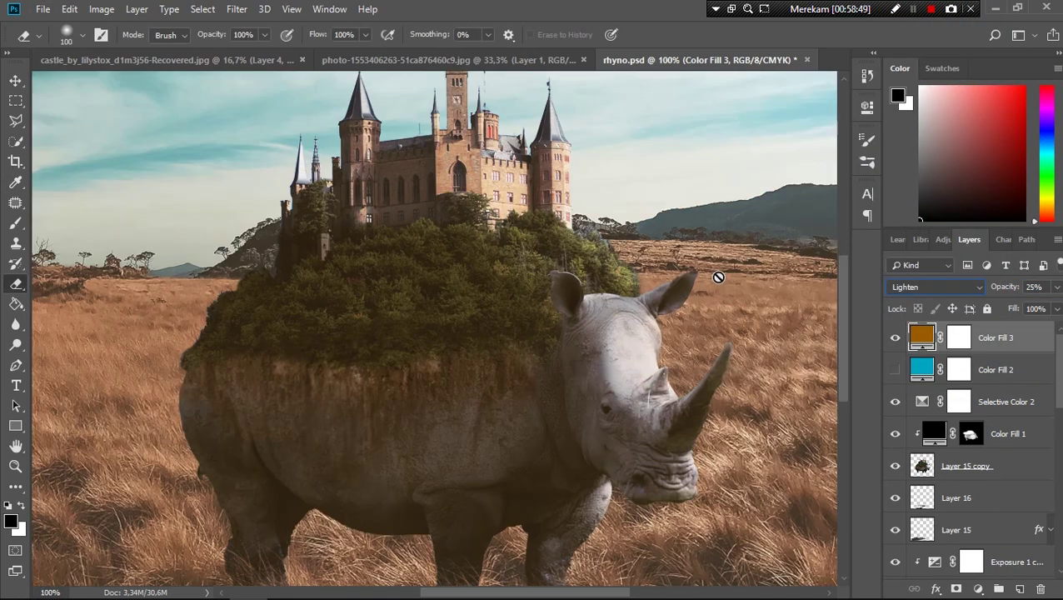
key(ctrl+minus)
click(896, 338)
drag(1012, 308, 997, 310)
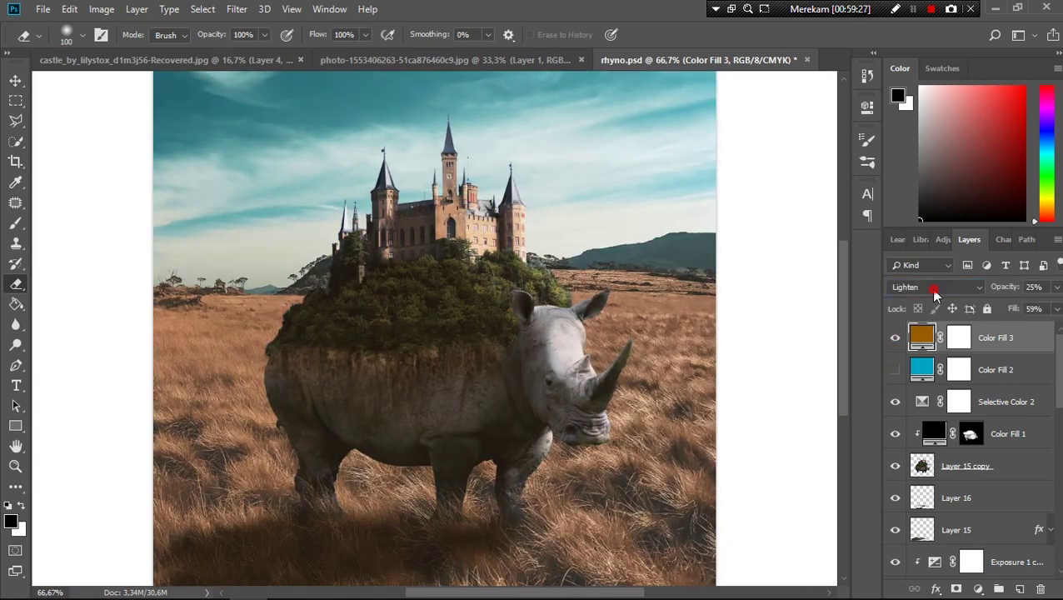
click(930, 286)
click(920, 260)
click(15, 81)
key(ctrl+0)
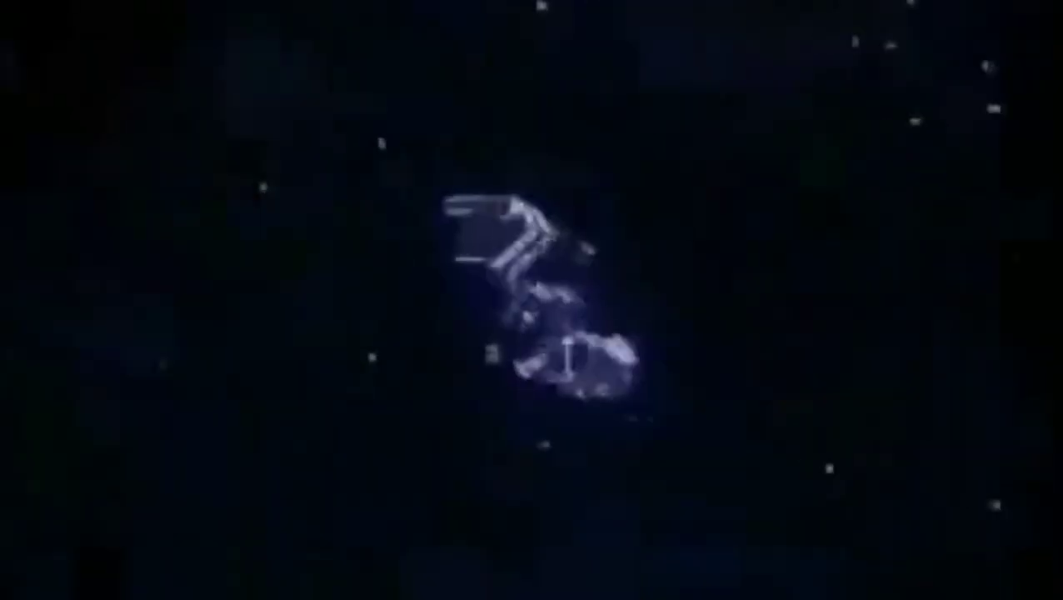